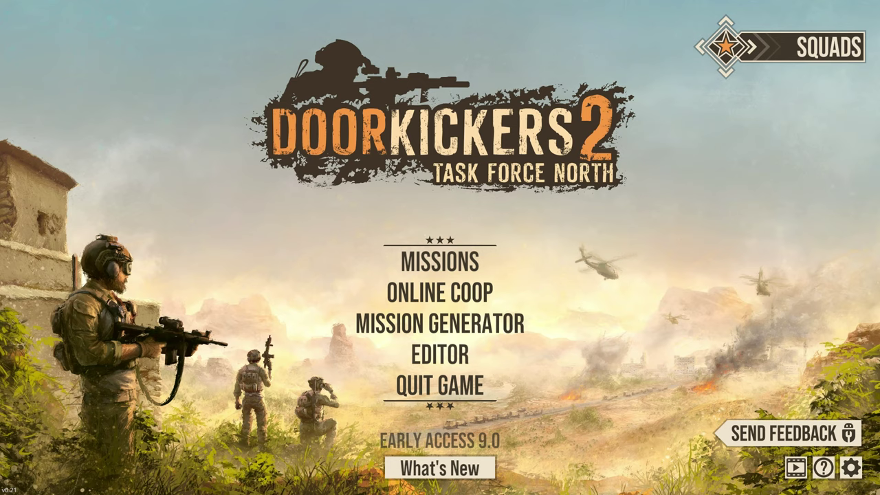
Step: Open the map editor and create a new map with both the XML name and the map name set to House
left_click(439, 353)
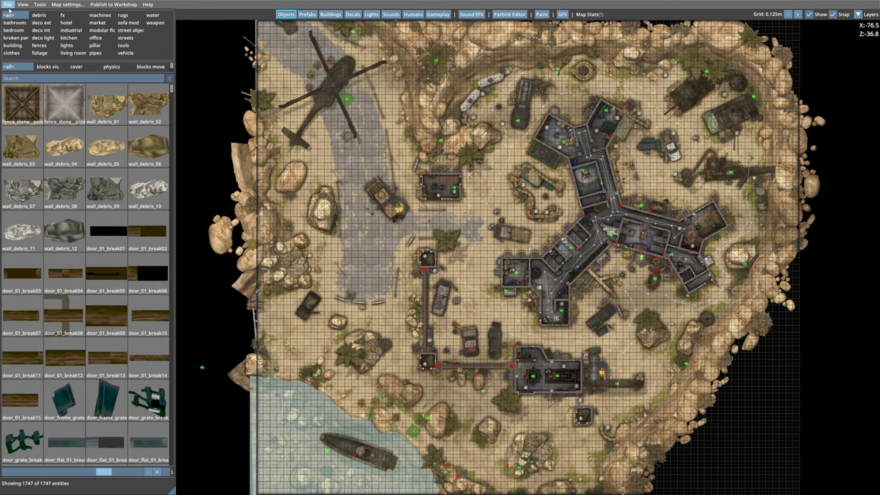
left_click(9, 5)
left_click(10, 14)
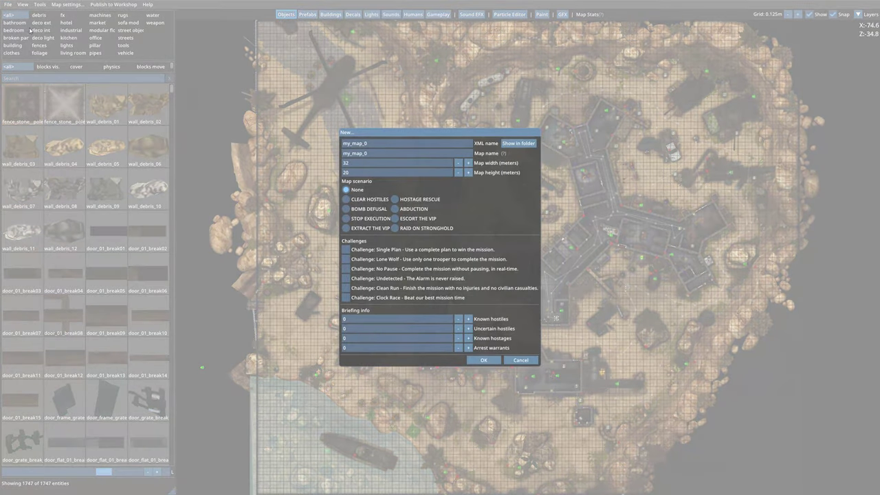
left_click(383, 143)
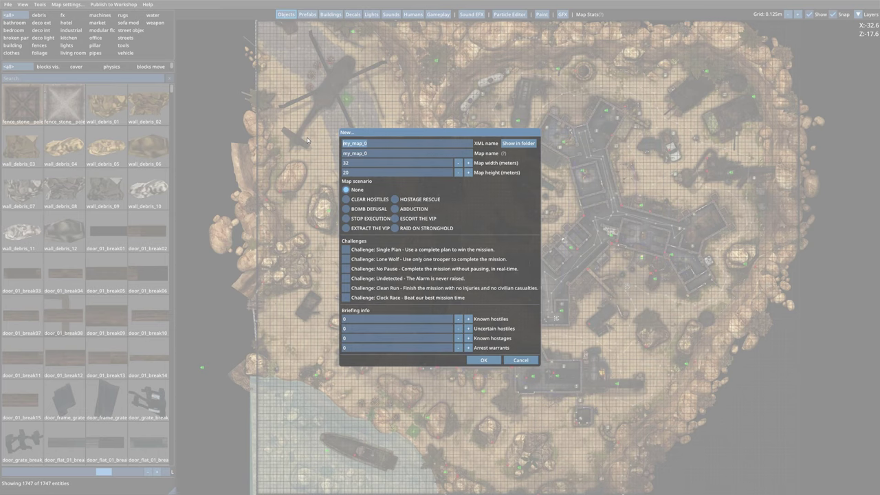
type("House")
key("Tab")
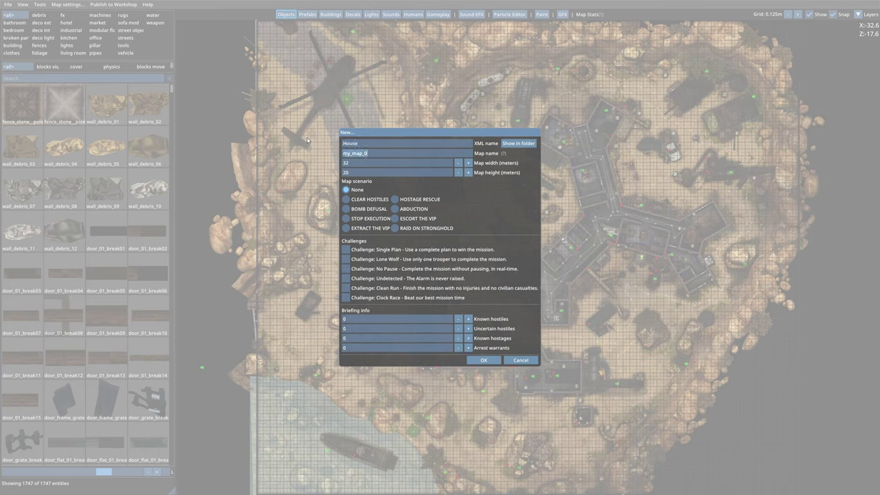
type("Hou")
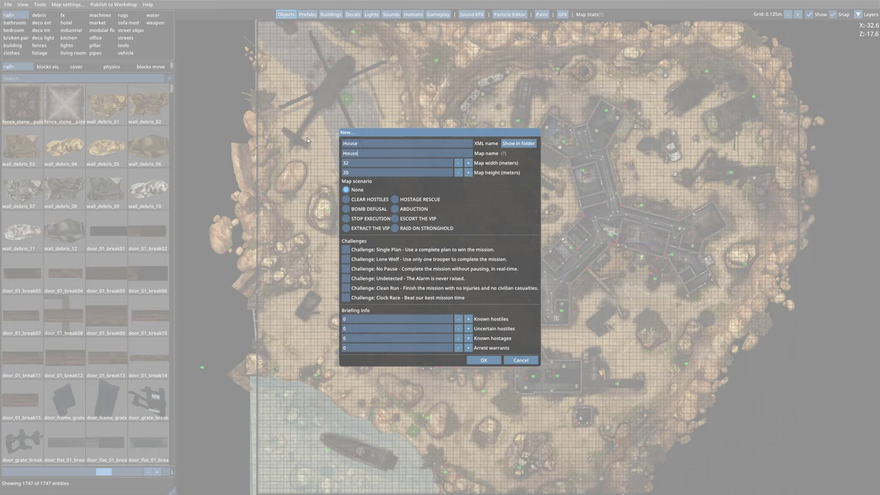
type("se")
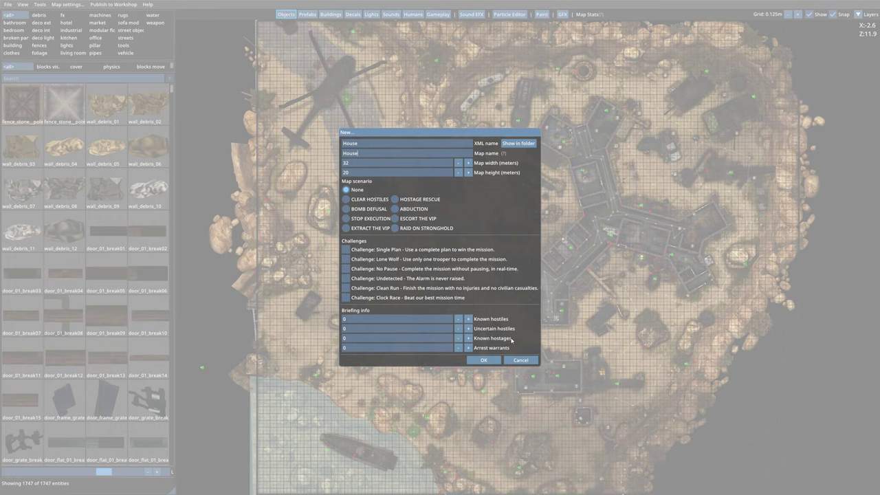
left_click(495, 360)
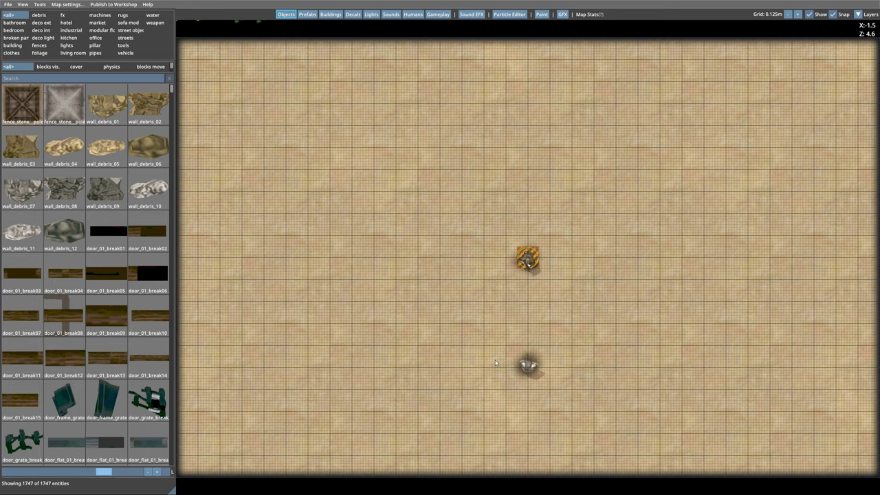
Step: Review the editor's help on general and painting shortcuts and locate the layer options
left_click(149, 6)
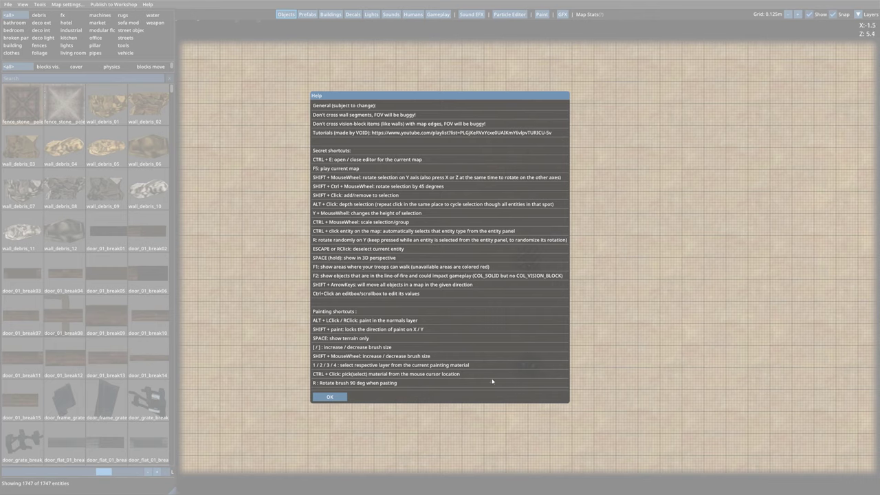
left_click(331, 397)
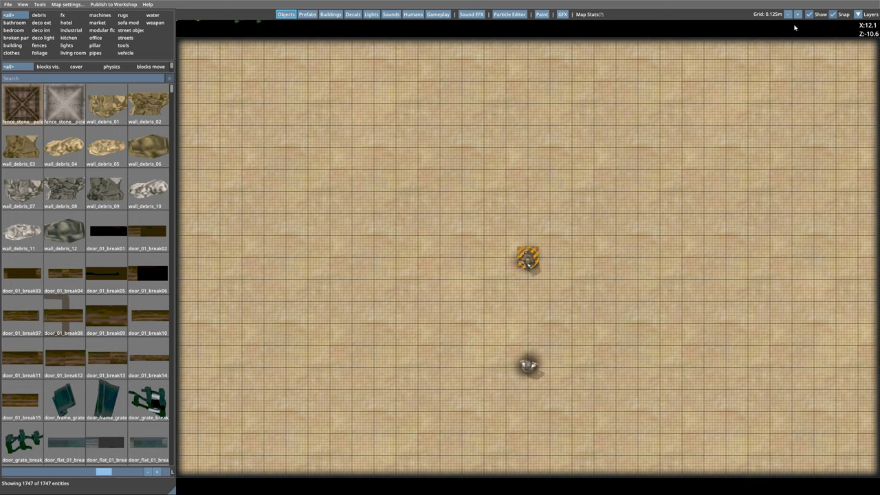
left_click(859, 14)
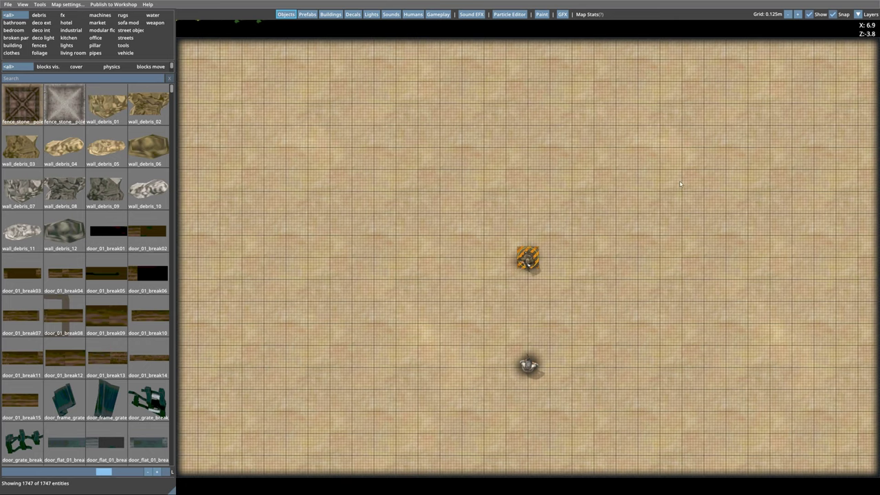
Step: Move the trooper deploy zone to the west side of the map and the enemy to the east side
left_click_drag(491, 225, 232, 245)
left_click_drag(412, 301, 550, 402)
left_click_drag(527, 365, 825, 267)
left_click(415, 238)
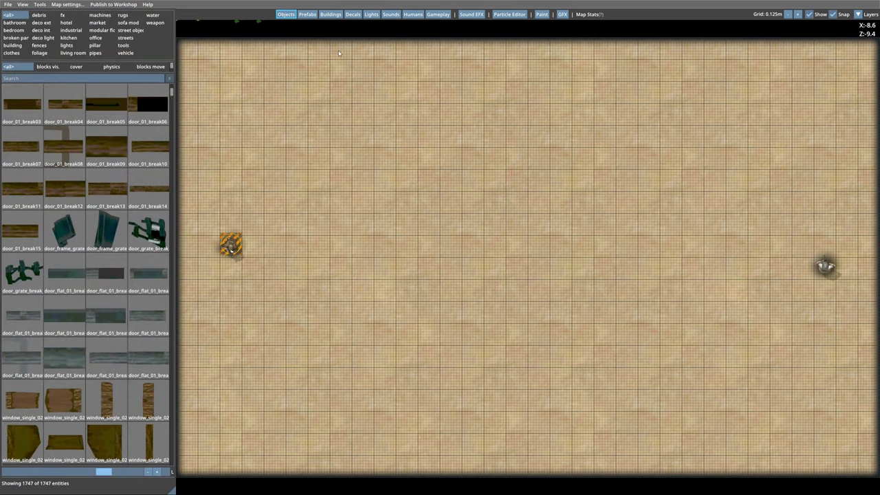
Step: Draw a closed rectangular room about 4.8 m by 3.8 m with the standard Wall, starting at X -10.875, Z -3.875
left_click(327, 15)
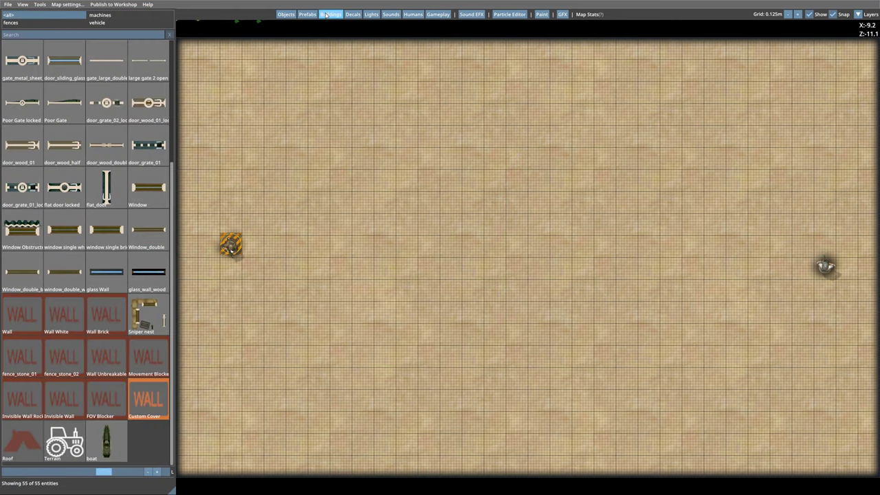
left_click(10, 323)
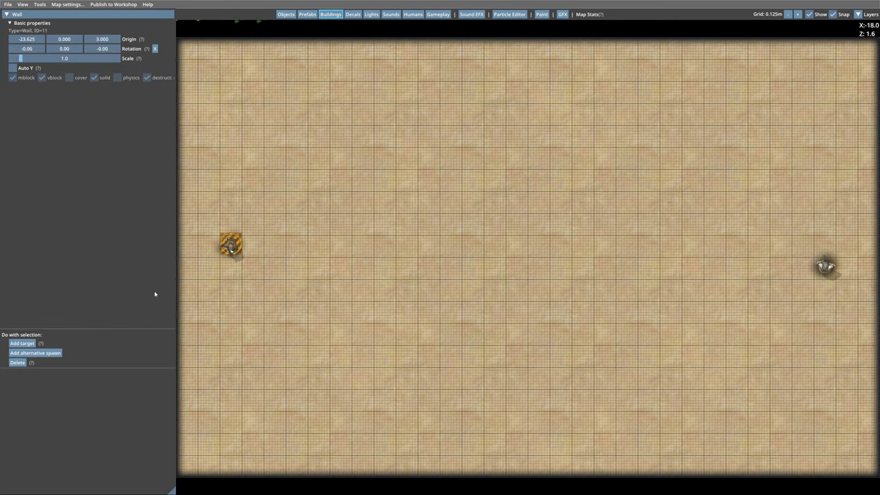
left_click(288, 173)
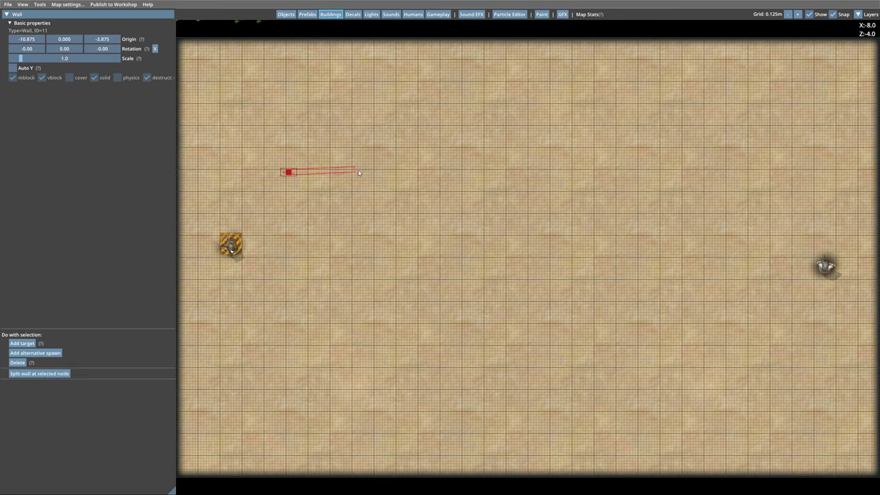
left_click(393, 172)
left_click(393, 256)
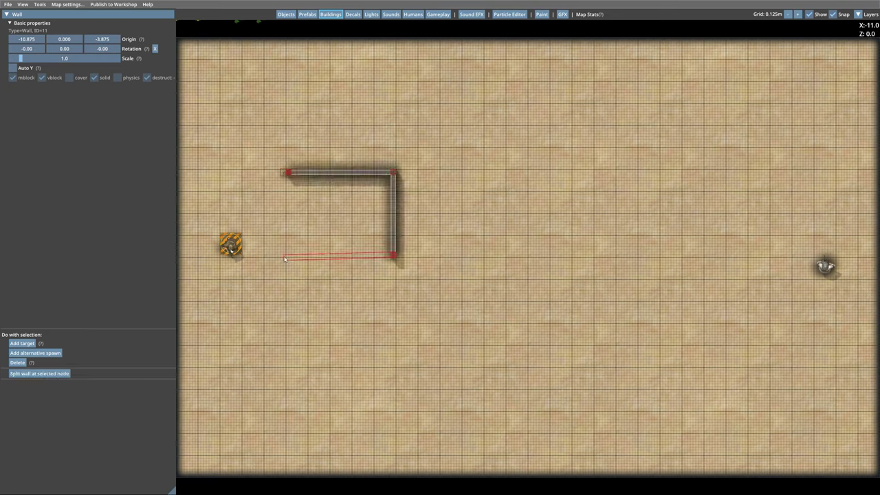
left_click(288, 255)
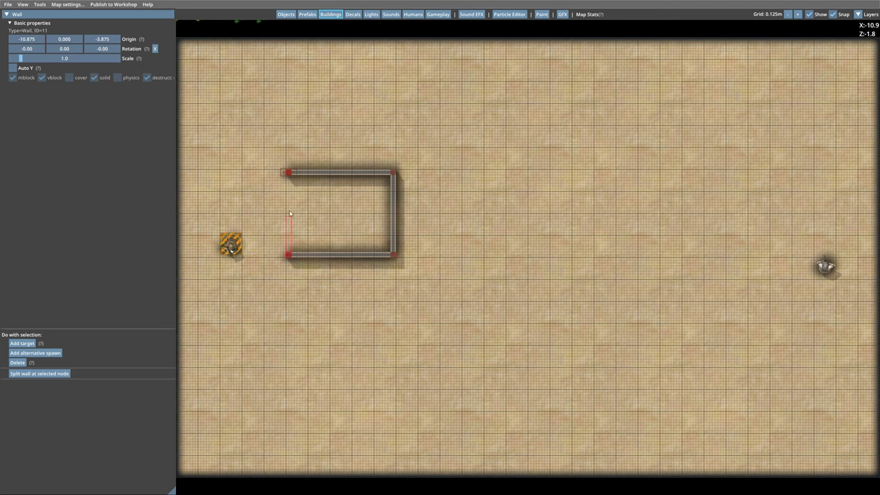
left_click(289, 173)
right_click(252, 176)
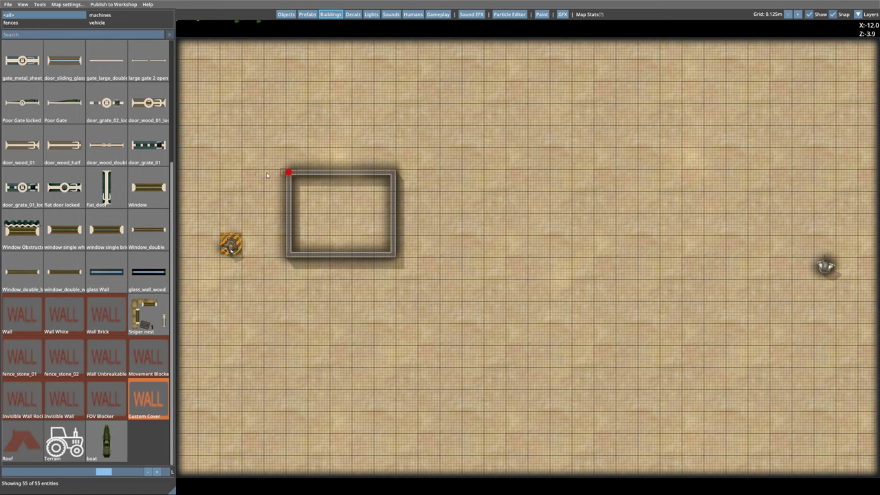
mouse_move(285, 175)
left_mouse_down()
mouse_move(314, 177)
mouse_move(283, 178)
left_mouse_up()
mouse_move(392, 176)
left_mouse_down()
mouse_move(407, 157)
mouse_move(393, 173)
left_mouse_up()
key("Escape")
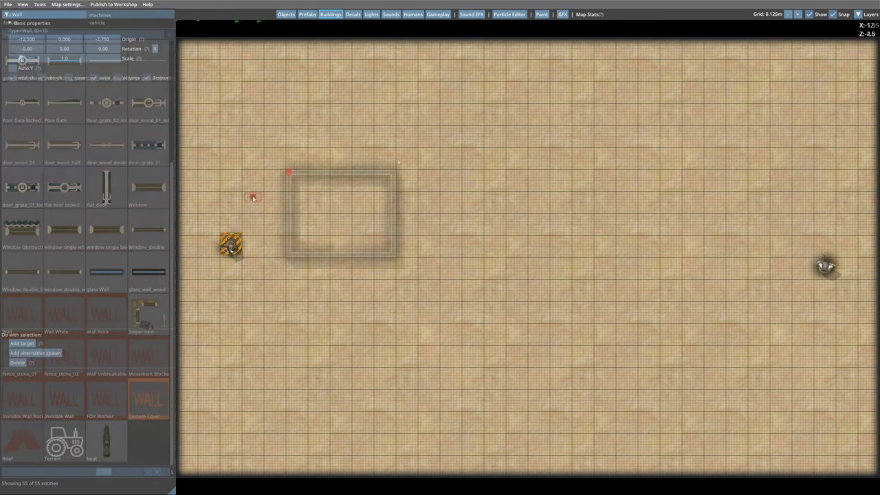
Step: Draw a closed rectangular Wall room about 4.8 m by 3.8 m just east of the deploy zone
left_click_drag(268, 197, 373, 196)
left_click(373, 196)
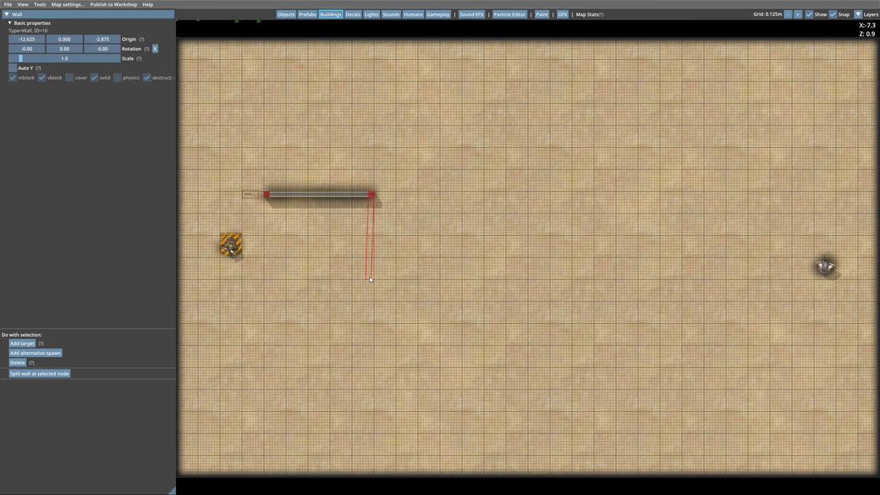
left_click(371, 276)
left_click(266, 277)
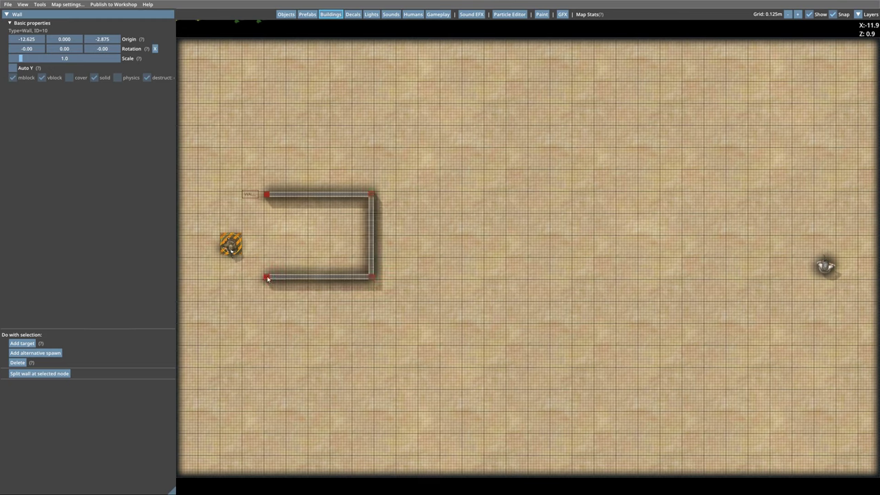
left_click(266, 196)
right_click(282, 173)
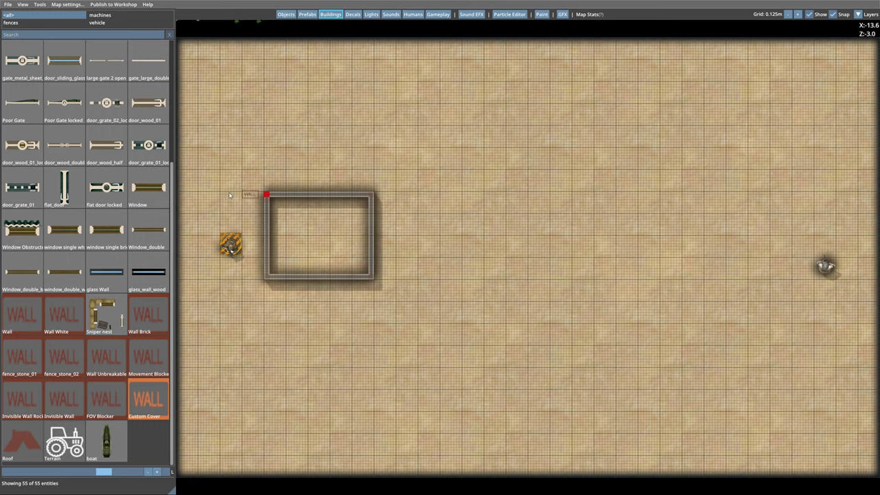
Step: Inspect the walled room in the 3D perspective view from several camera positions
key("Tab")
scroll(244, 208, "up", 2)
key("space")
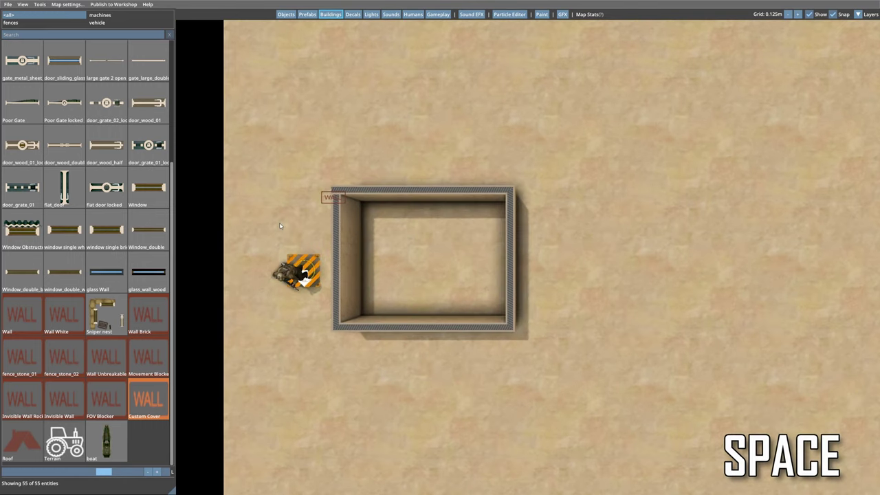
left_click_drag(285, 225, 433, 221)
scroll(570, 233, "up", 3)
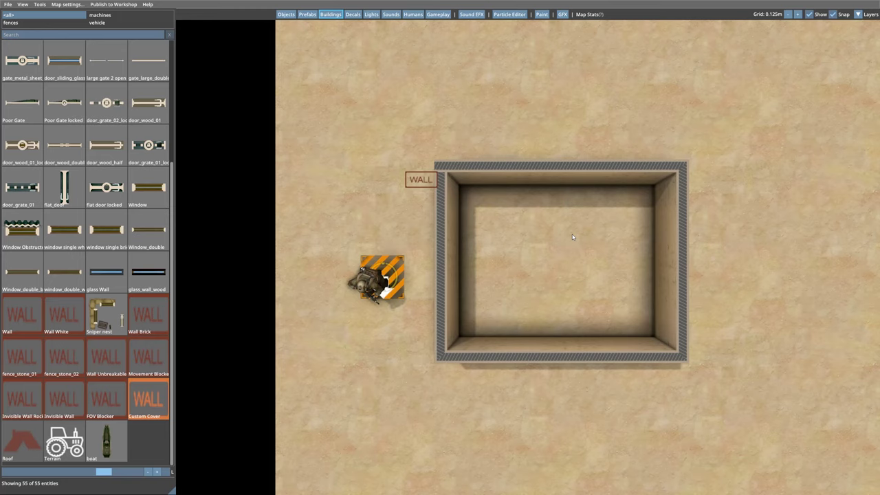
left_click_drag(525, 220, 556, 226)
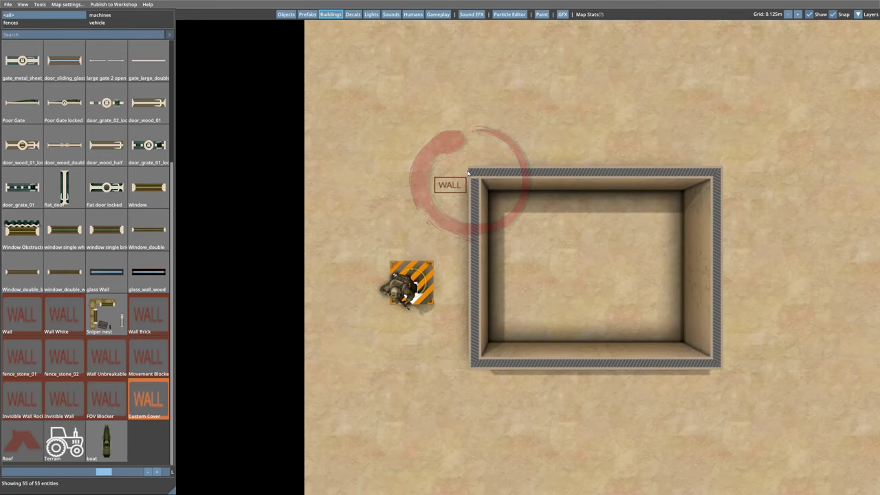
Step: Undo the room's closing west wall and rebuild it as two segments joined at mid-height, checking it in 3D perspective
key("ctrl+z")
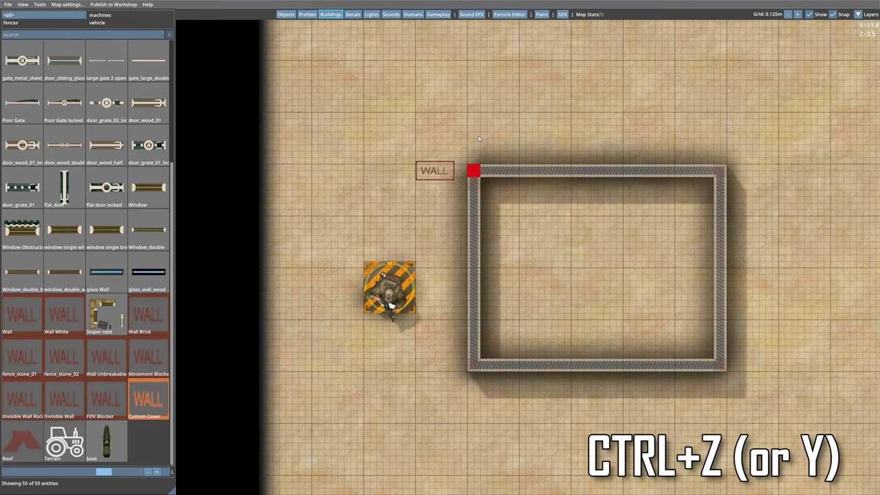
key("ctrl+z")
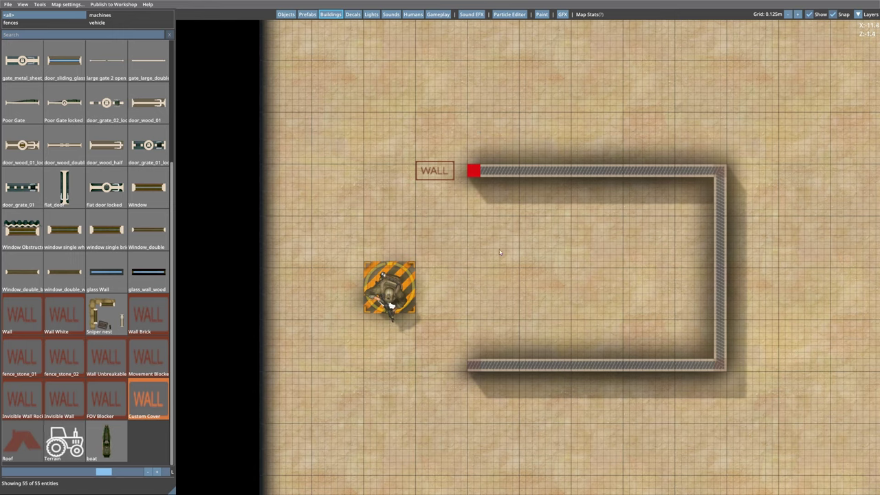
left_click_drag(473, 365, 473, 281)
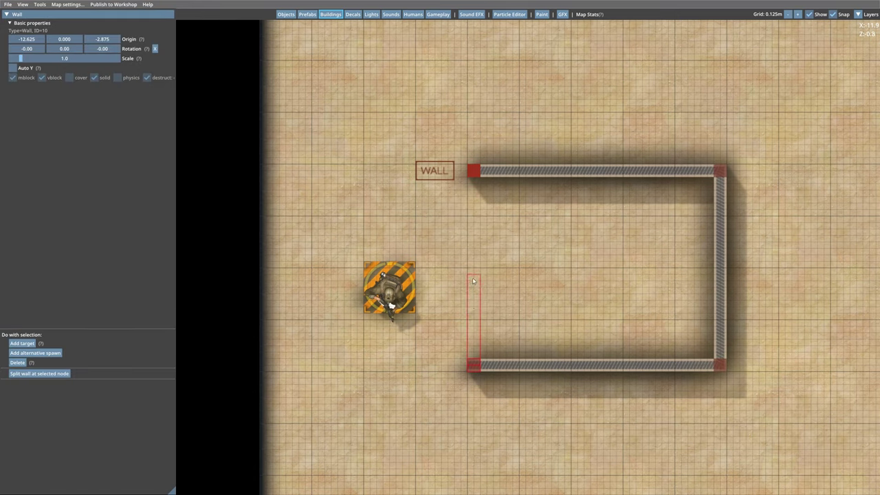
left_click(473, 276)
right_click(478, 187)
left_click(472, 173)
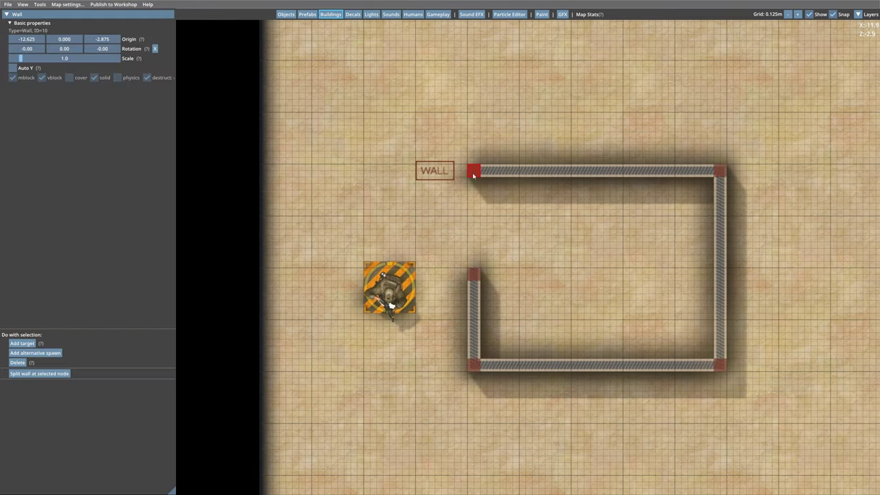
left_click_drag(473, 172, 473, 272)
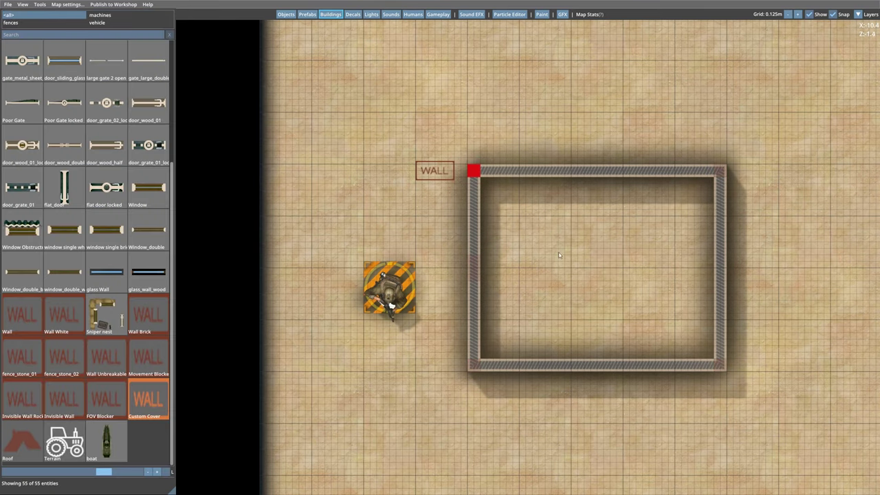
key("Tab")
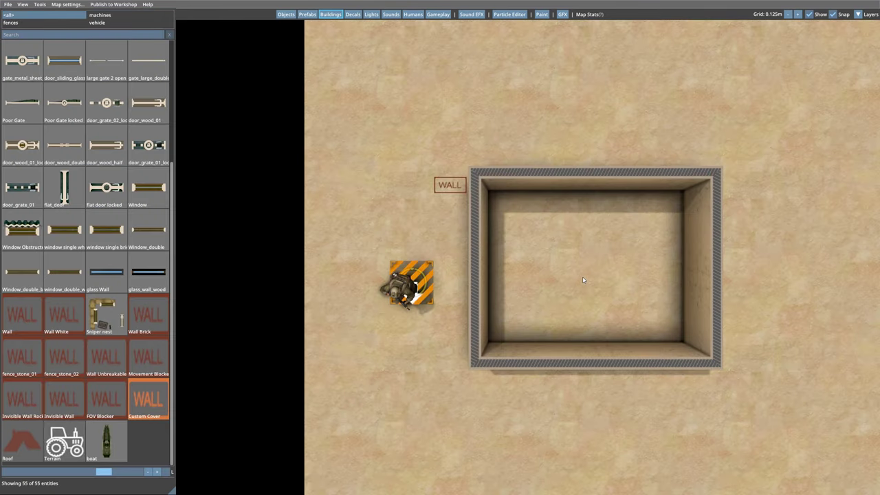
middle_click_drag(539, 283, 562, 274)
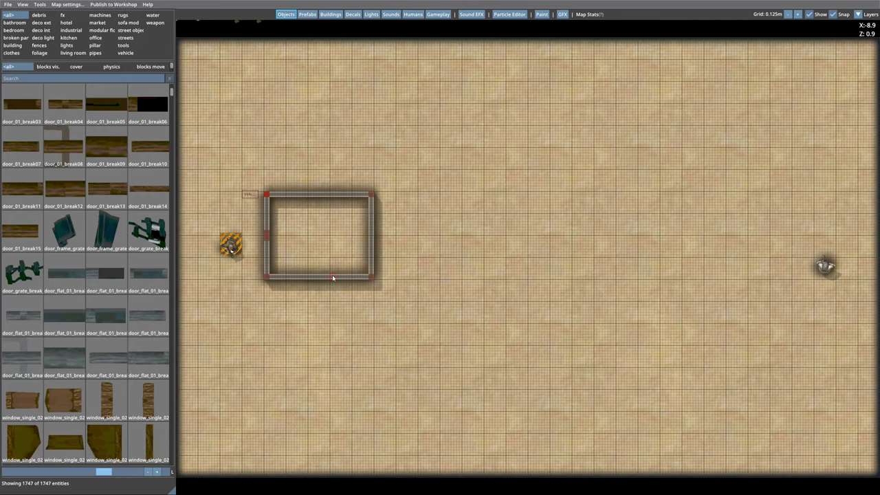
Step: Add a closed square room about 3 m by 3 m to the first room's south wall, flush with its west side
left_click_drag(333, 277, 331, 329)
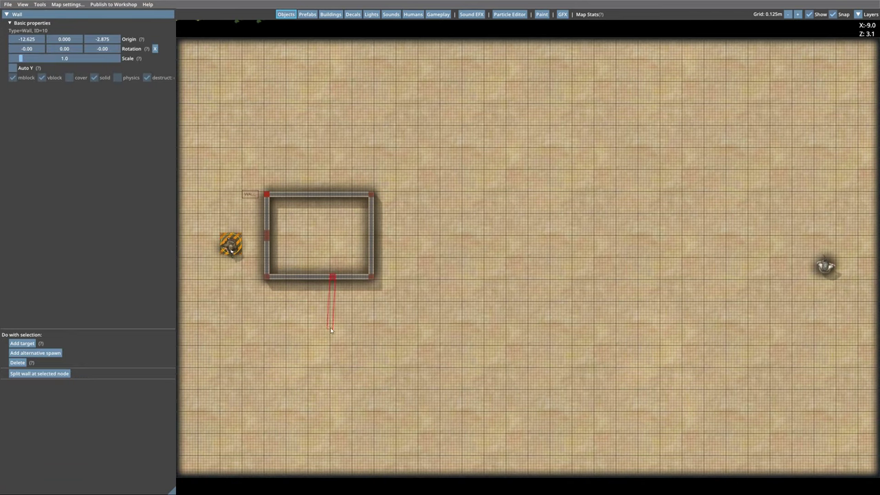
left_click(332, 343)
left_click(266, 342)
left_click(266, 300)
right_click(263, 283)
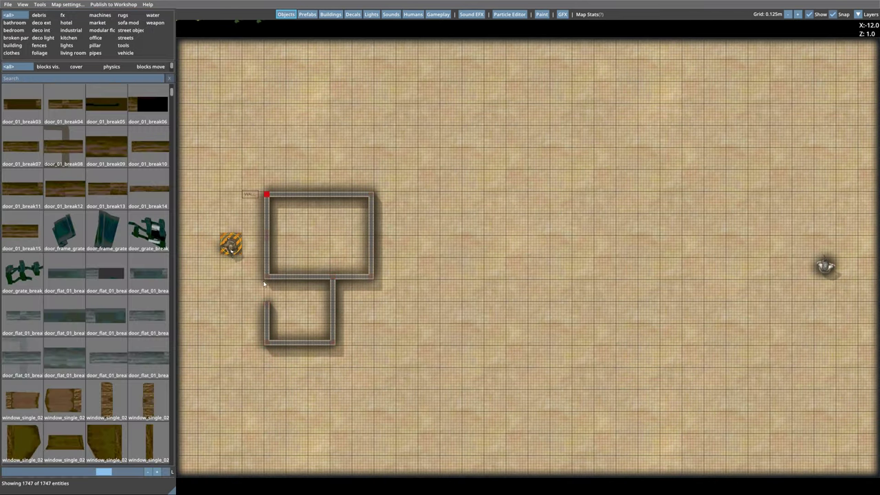
left_click(267, 281)
left_click(268, 299)
right_click(292, 297)
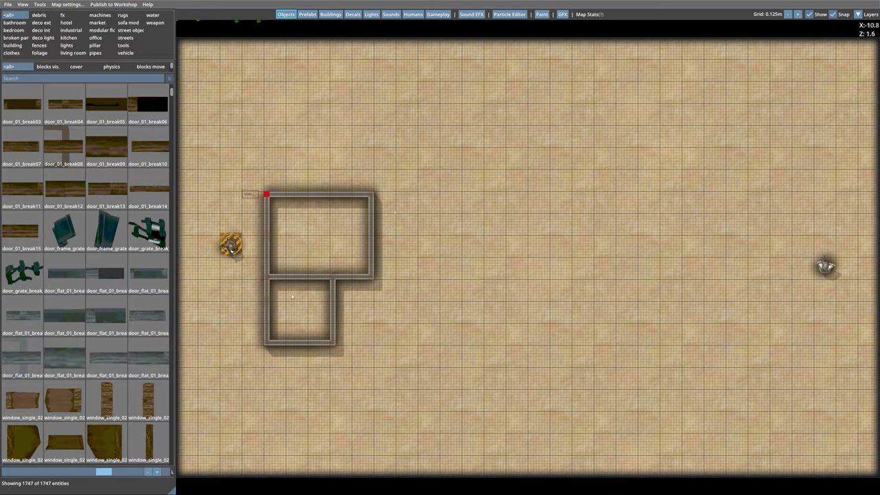
Step: Add a closed room about 6 m by 3.75 m to the first room's east wall and move the house about 2 m east and 1 m north
left_click(371, 194)
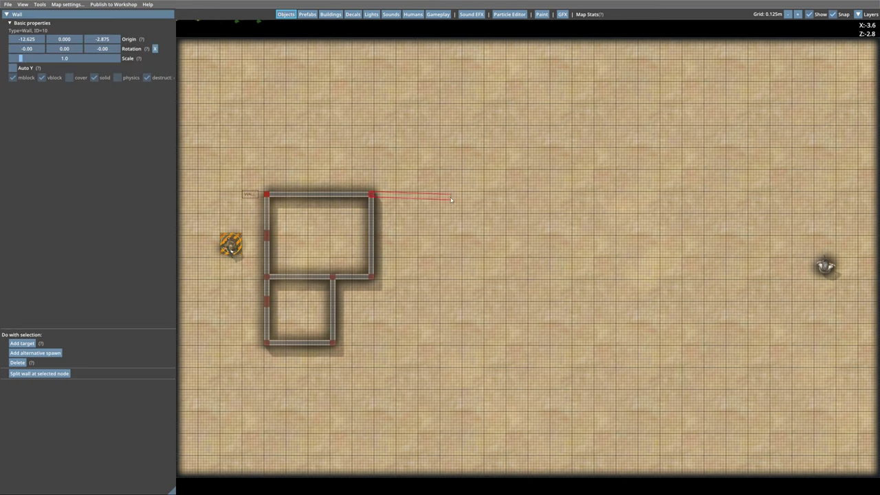
left_click(503, 195)
left_click(503, 277)
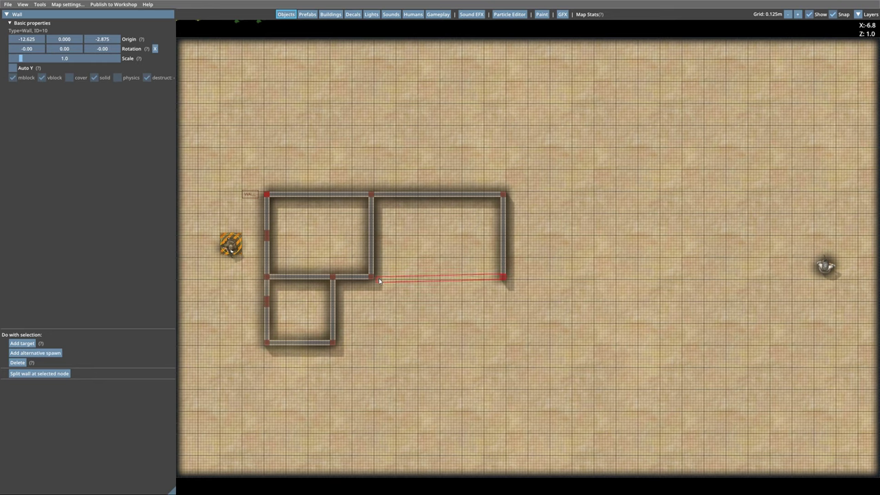
left_click(395, 277)
right_click(412, 253)
left_click_drag(372, 277, 395, 277)
right_click(410, 254)
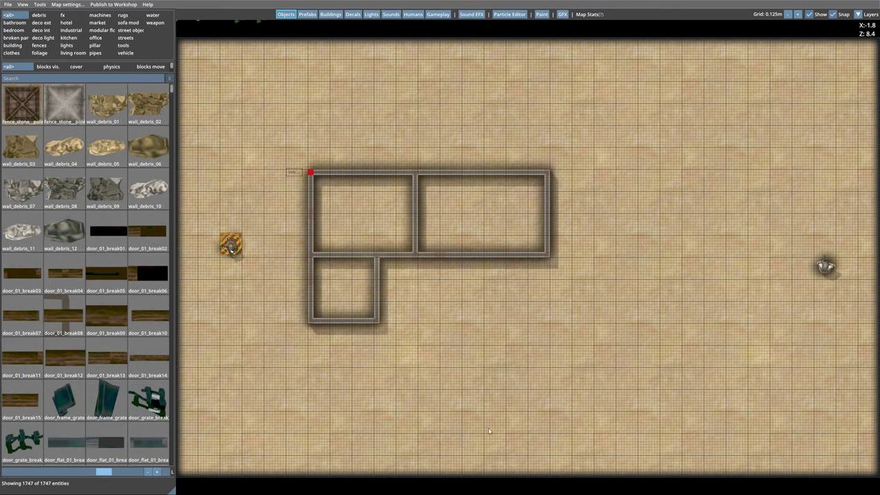
Step: Place a door_wood_01 in the east room's south wall and another, rotated 90°, in its east wall
left_click(325, 15)
left_click(65, 312)
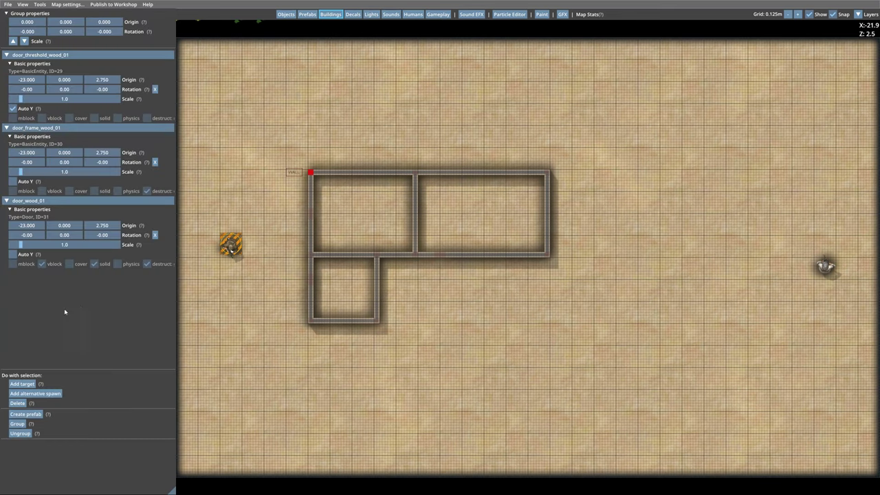
left_click(463, 254)
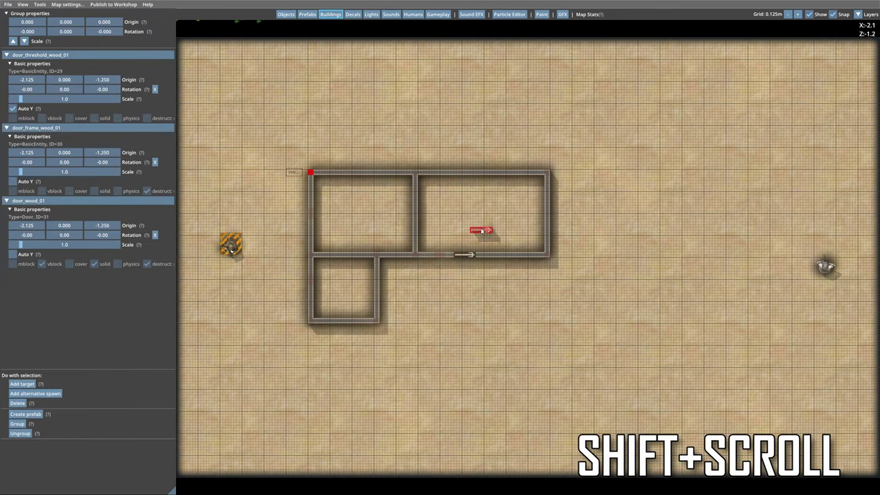
scroll(481, 231, "up", 5, "shift")
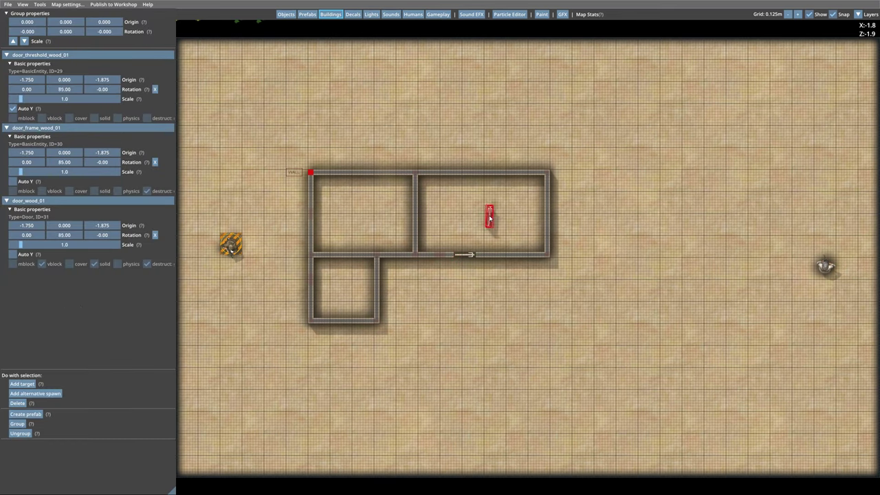
scroll(490, 217, "up", 1, "ctrl+shift")
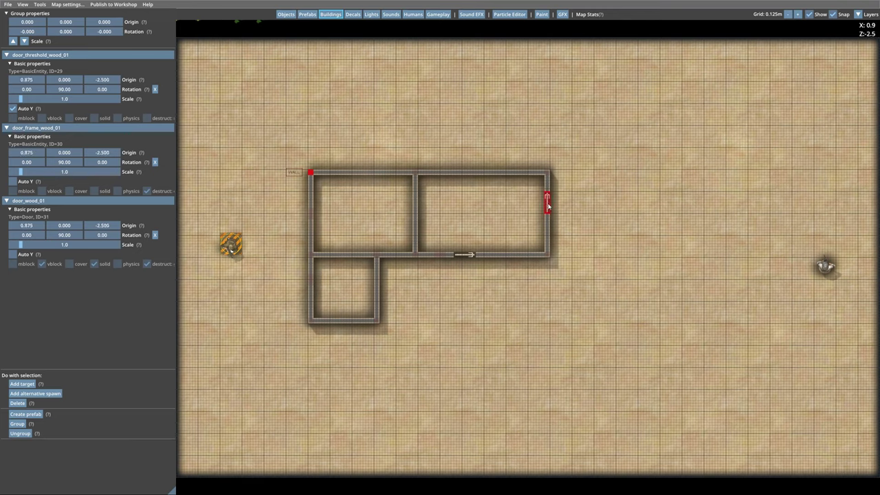
left_click(548, 204)
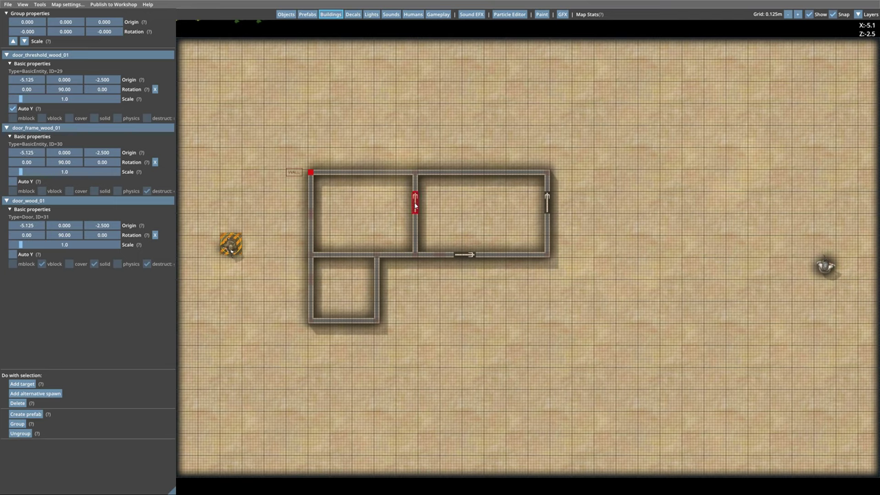
Step: Place a door_wood_01 in the wall between the two large rooms and another, turned 180°, in the wall above the small south room
left_click(414, 202)
scroll(345, 252, "down", 1, "ctrl+shift")
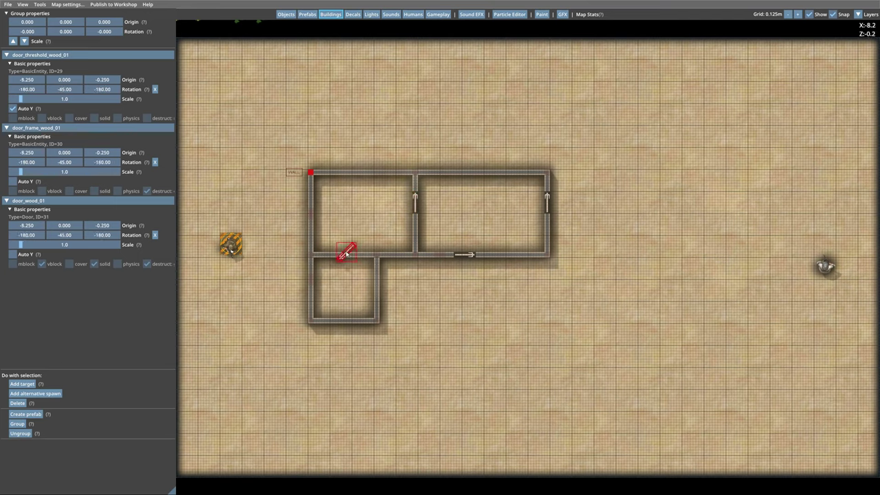
scroll(346, 254, "down", 1)
mouse_move(347, 254)
left_mouse_down()
mouse_move(333, 262)
mouse_move(341, 257)
left_mouse_up()
left_click(341, 257)
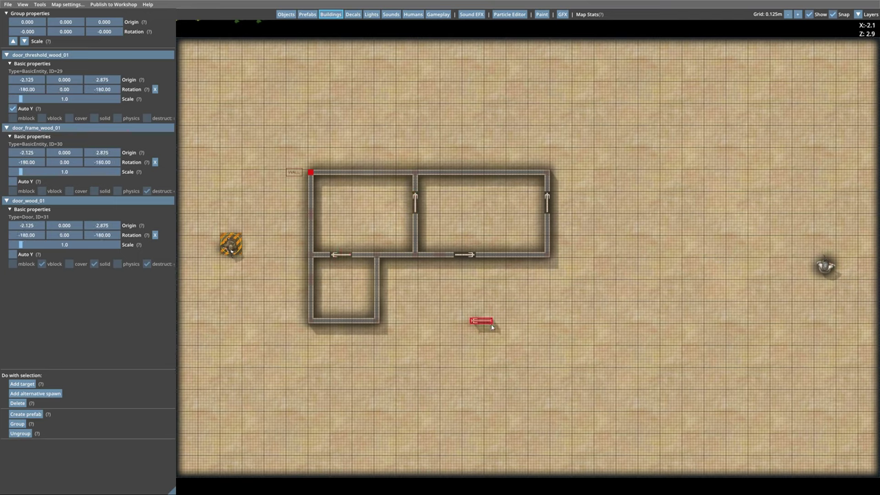
right_click(516, 336)
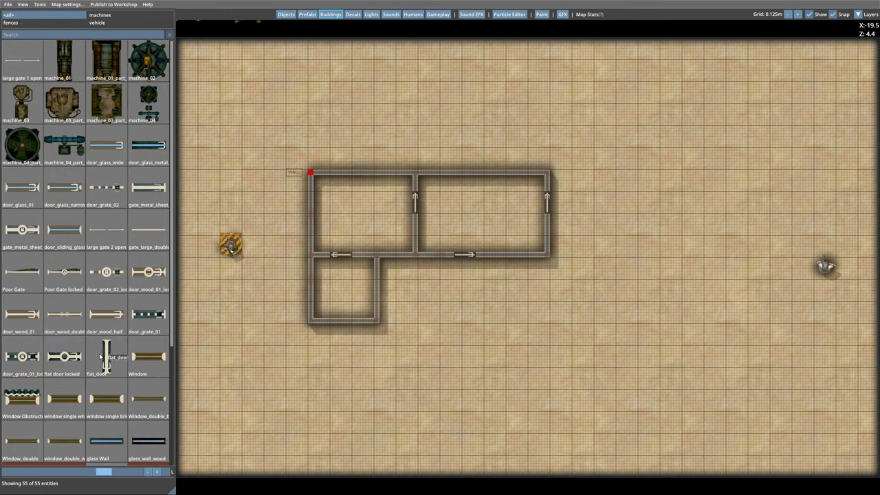
Step: Cover the whole house with a Roof traced along the corners of its outer walls
scroll(113, 356, "down", 4)
left_click(13, 443)
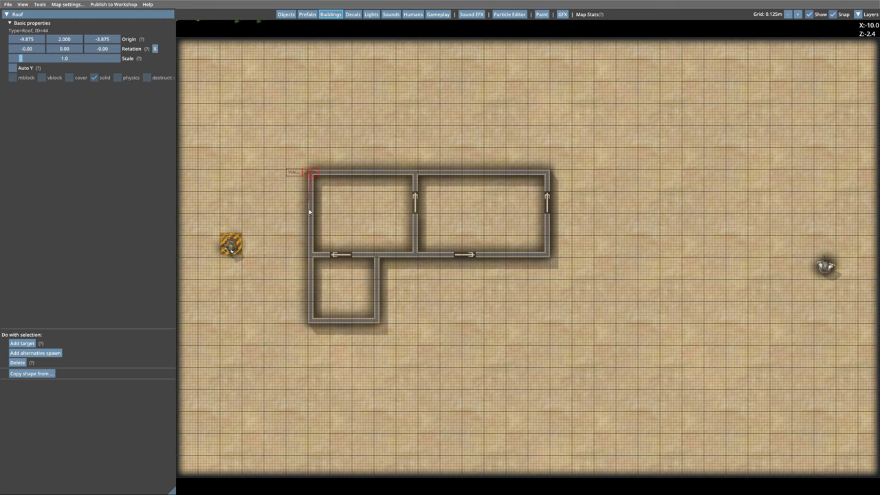
left_click(311, 321)
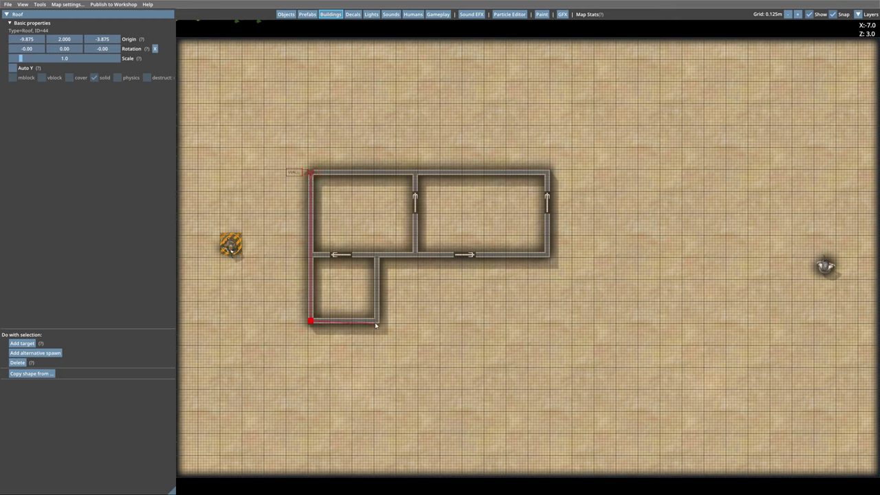
left_click(376, 321)
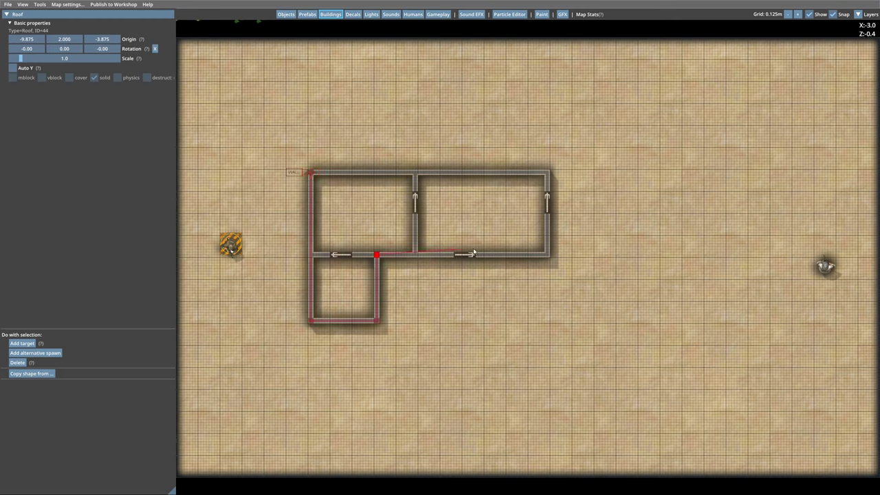
left_click(547, 255)
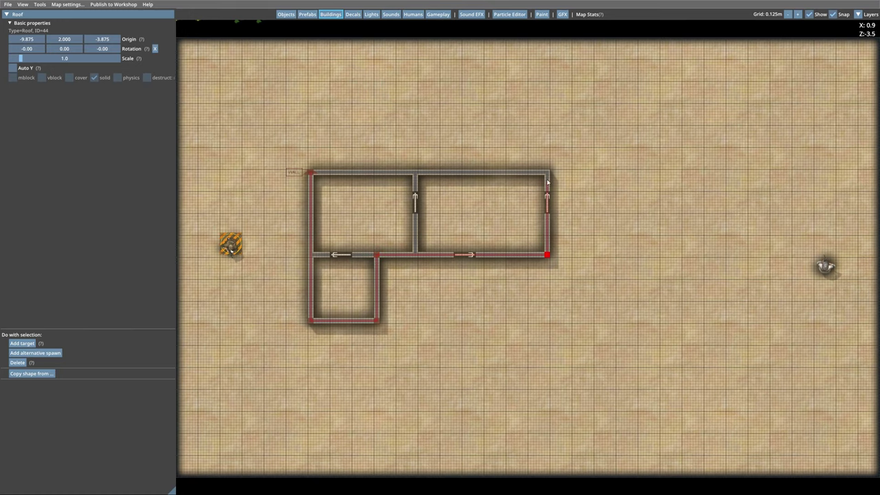
left_click(547, 172)
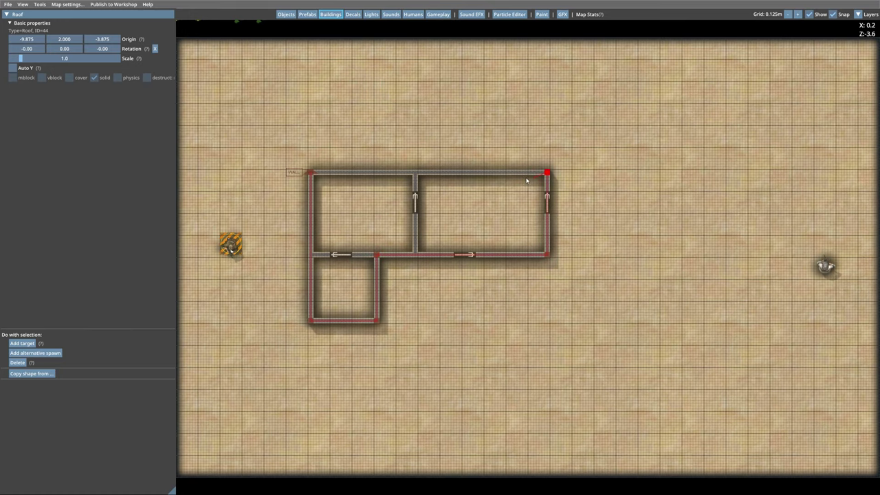
left_click(310, 172)
left_click(265, 198)
key("Tab")
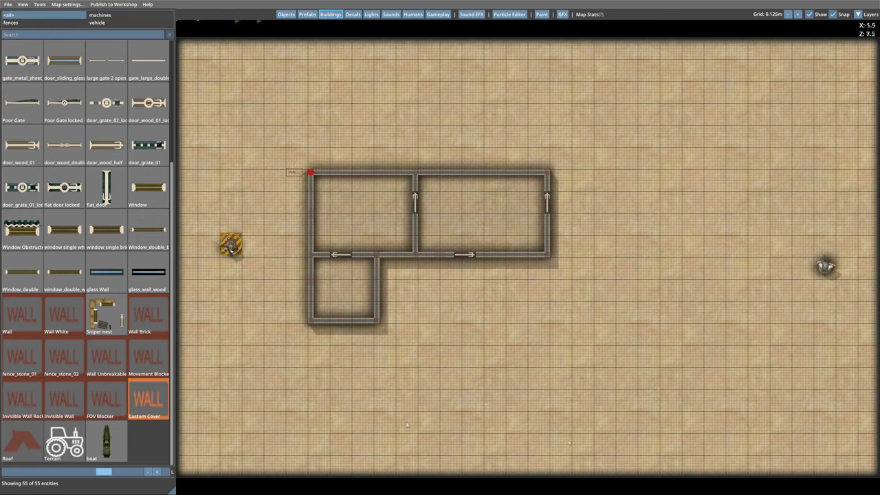
Step: Surround the house with a fence_stone_02 rectangle about 22.5 m by 14.5 m, leaving an opening about 5.5 m wide on the east side
left_click(64, 356)
left_click(777, 284)
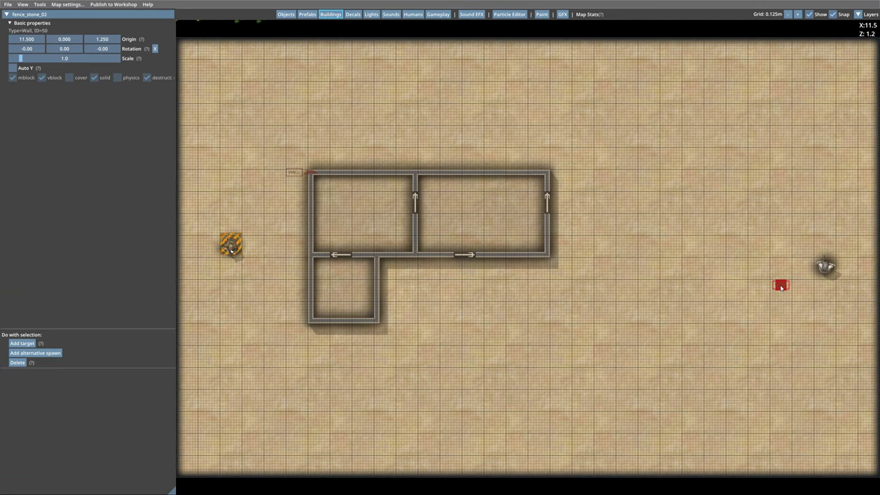
left_click(753, 406)
left_click(258, 405)
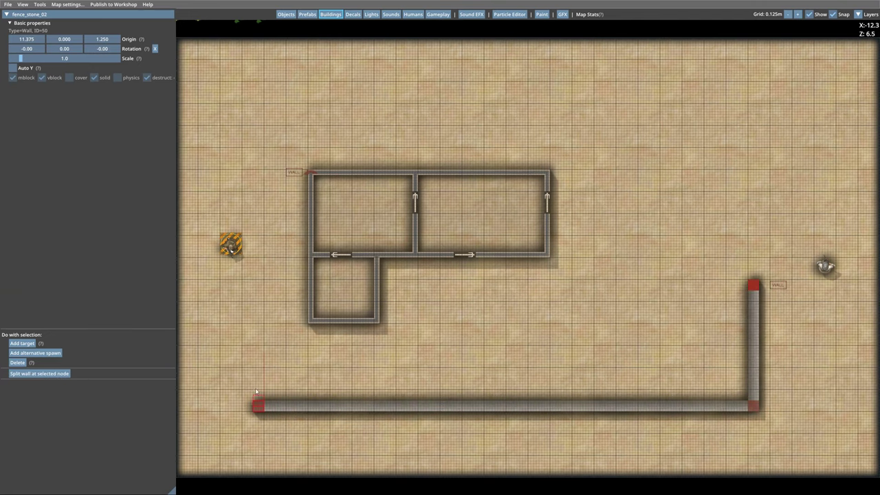
left_click(258, 87)
left_click(753, 87)
left_click(753, 169)
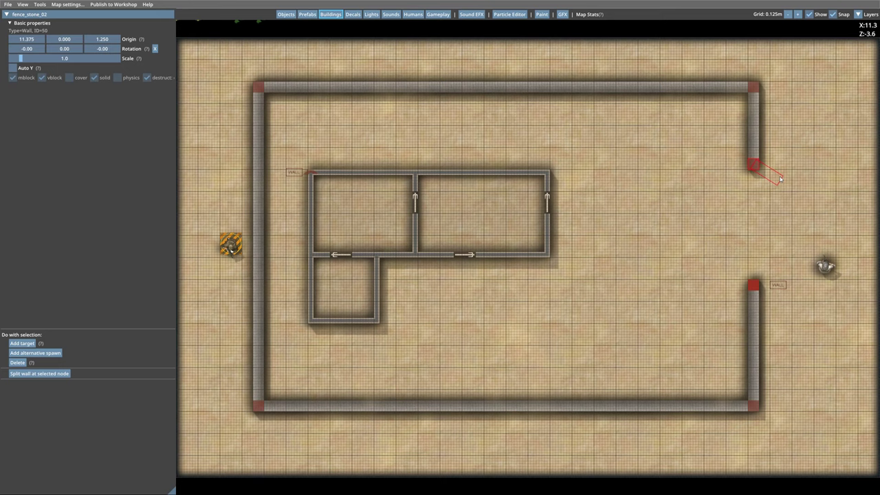
key("Escape")
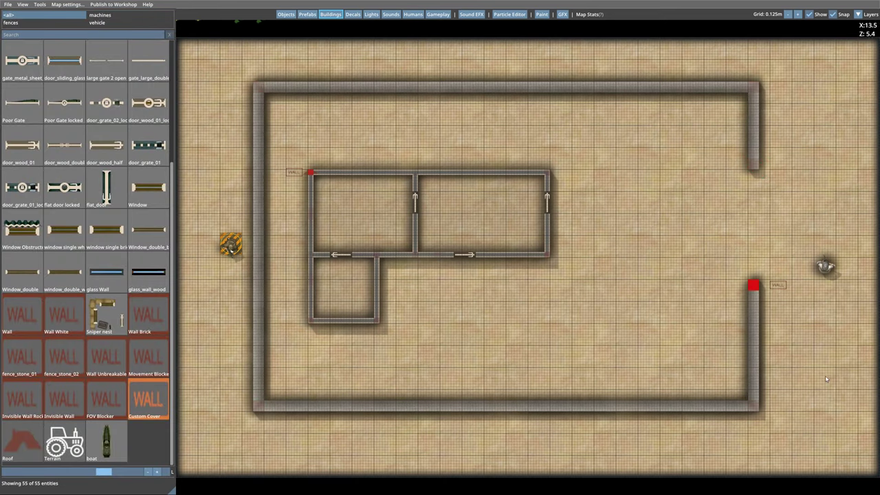
Step: Paint a grass patch southeast of the house with the dirt_to_grass grass material and the solid square 2 m brush
left_click(541, 14)
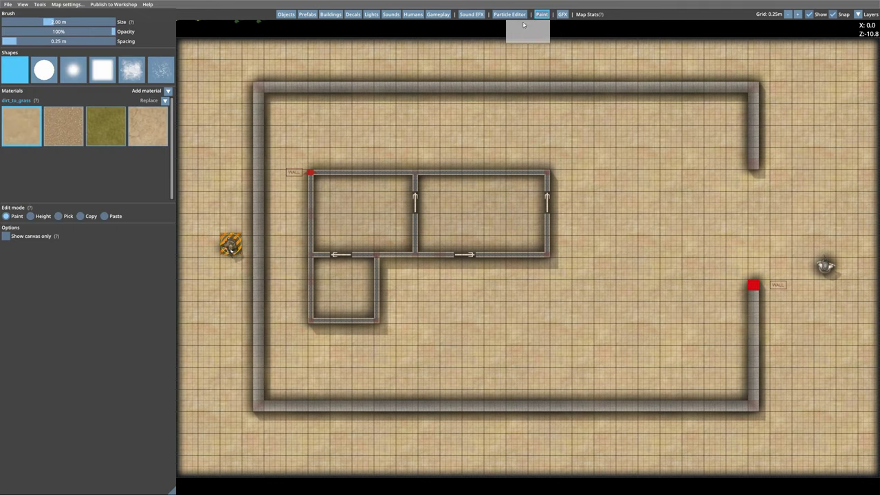
left_click(168, 92)
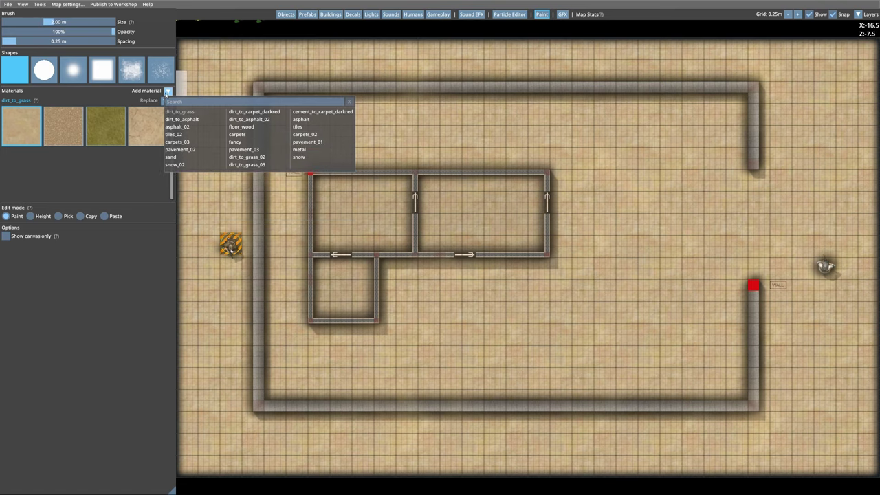
left_click(168, 92)
left_click(114, 122)
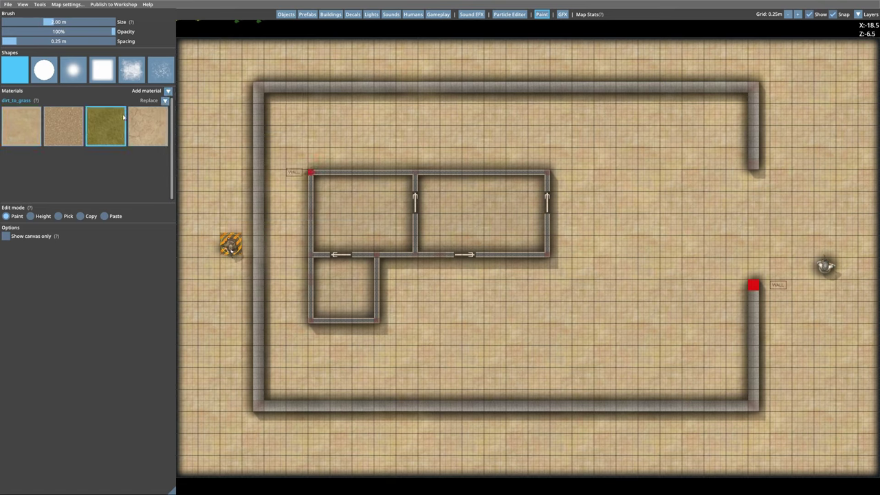
mouse_move(550, 318)
left_mouse_down()
mouse_move(514, 333)
mouse_move(556, 308)
mouse_move(607, 316)
left_mouse_up()
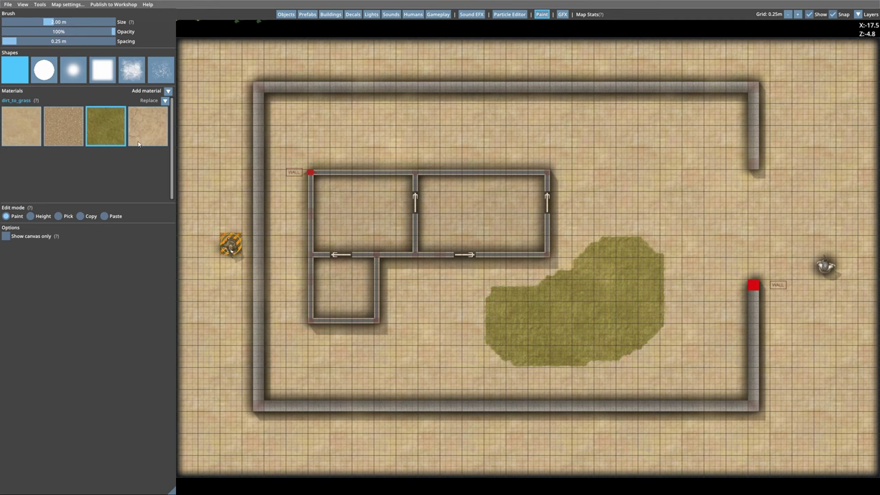
Step: Paint a gravel path and a separate gravel spot across the grass patch with a larger, rough-edged brush
left_click(130, 74)
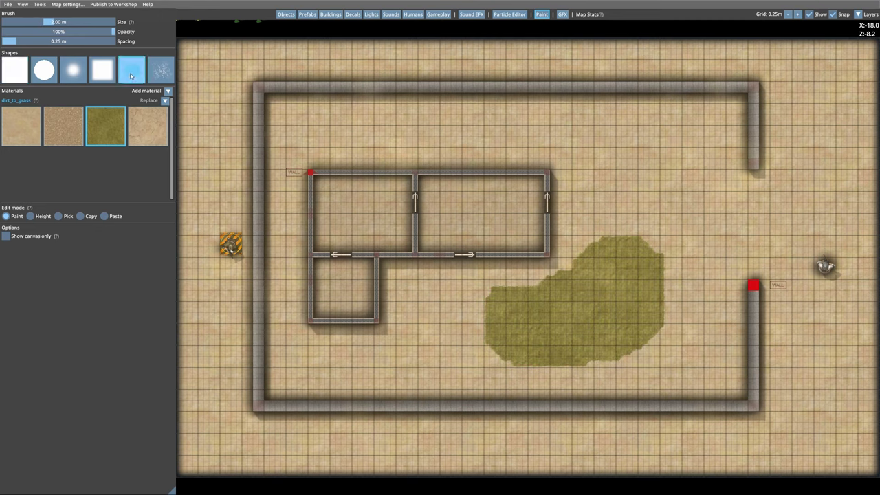
left_click(69, 130)
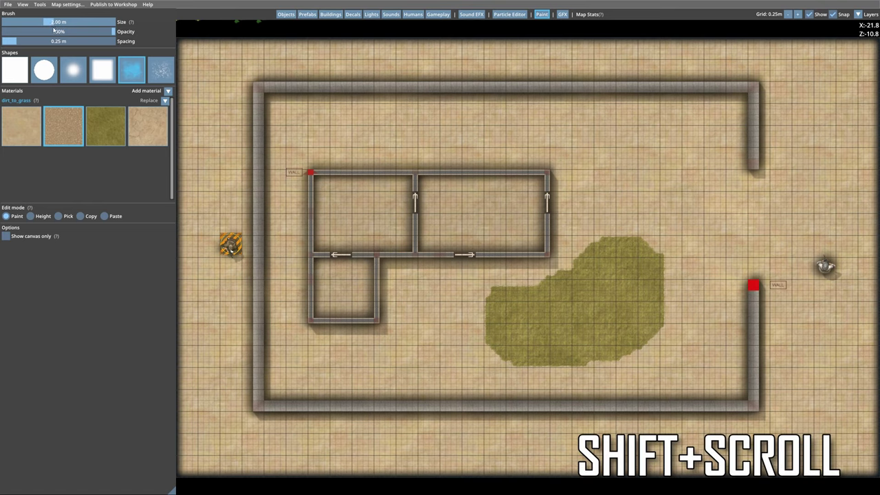
scroll(541, 186, "up", 5, "shift")
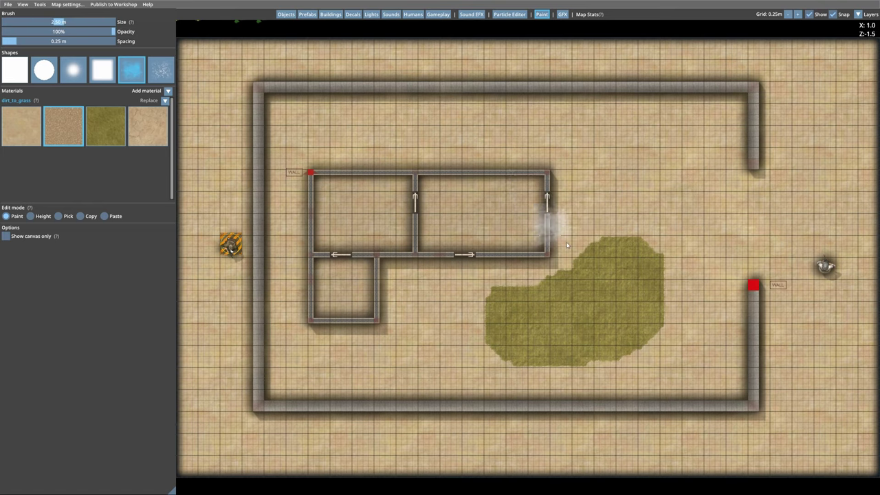
left_click_drag(589, 268, 564, 359)
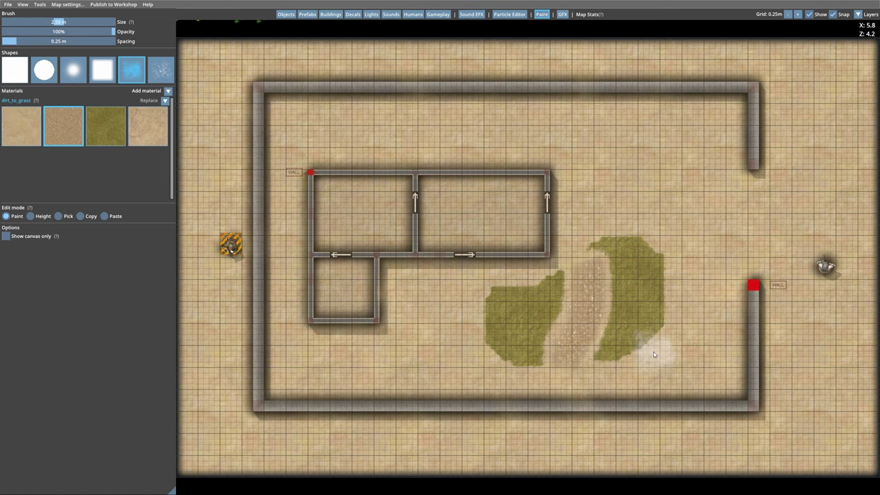
scroll(646, 342, "up", 4)
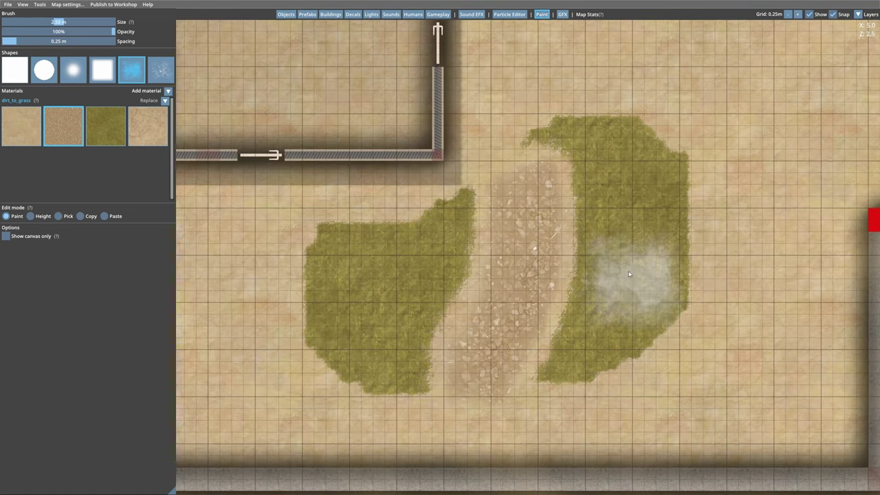
mouse_move(628, 274)
left_mouse_down()
mouse_move(670, 265)
mouse_move(698, 320)
left_mouse_up()
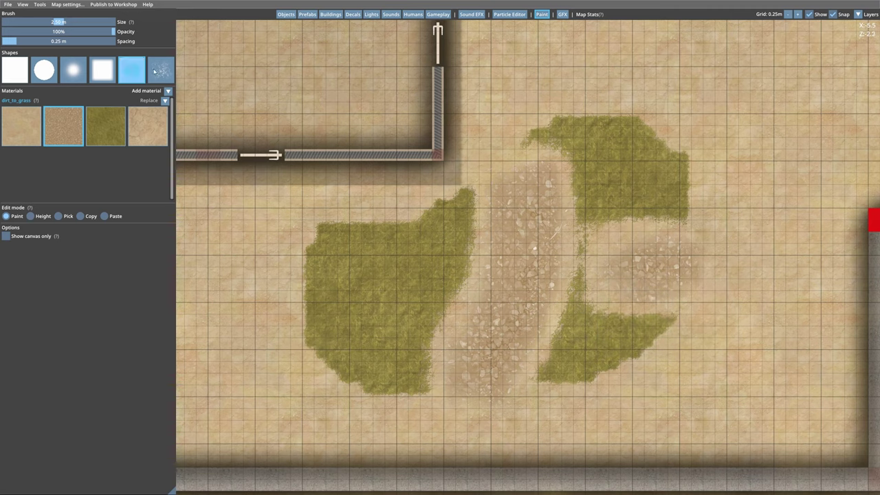
Step: Try painting the white patterned floor from the tiles_02 material set over the middle of the grass patch, and undo the stroke
left_click(168, 90)
left_click(176, 135)
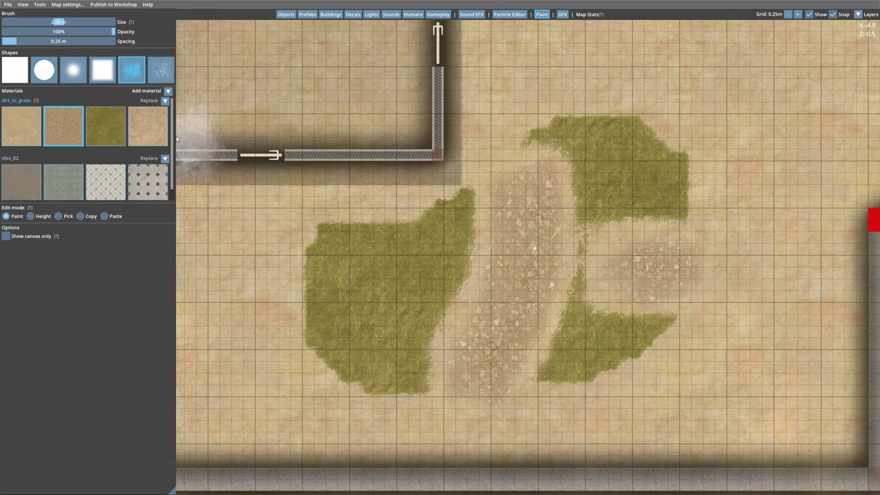
left_click(110, 182)
left_click_drag(490, 271, 536, 316)
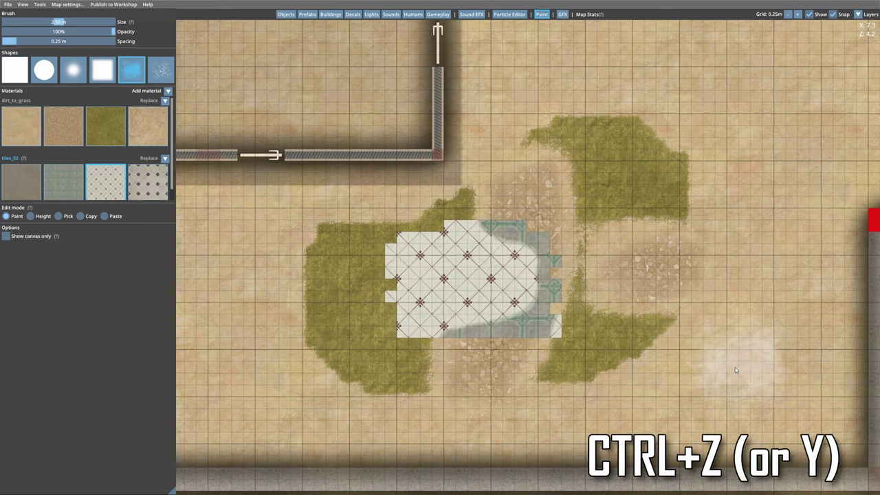
key("ctrl+z")
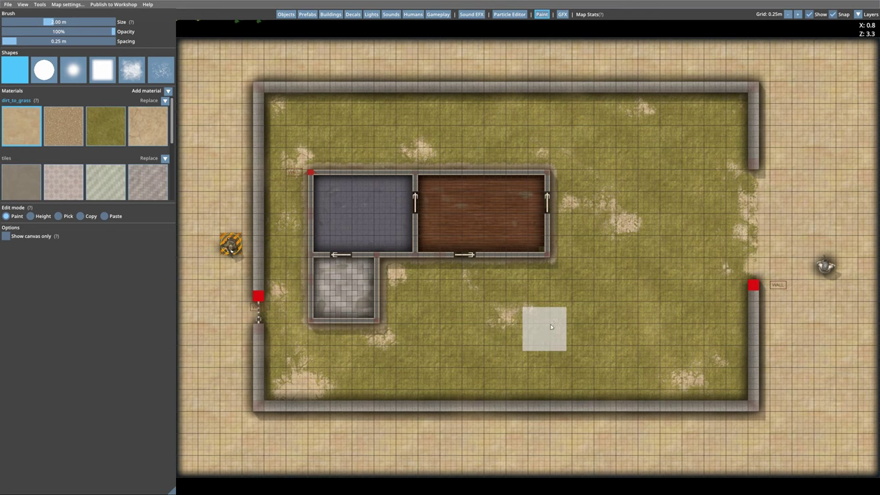
Step: Turn off the grid display and snapping, and browse the object library down to the clothes and hand tools
left_click(809, 14)
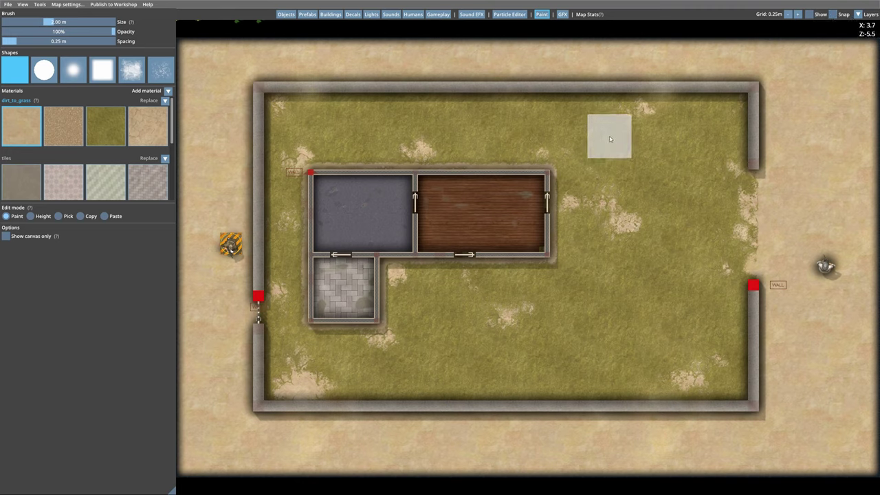
left_click(286, 15)
left_click_drag(172, 138, 164, 373)
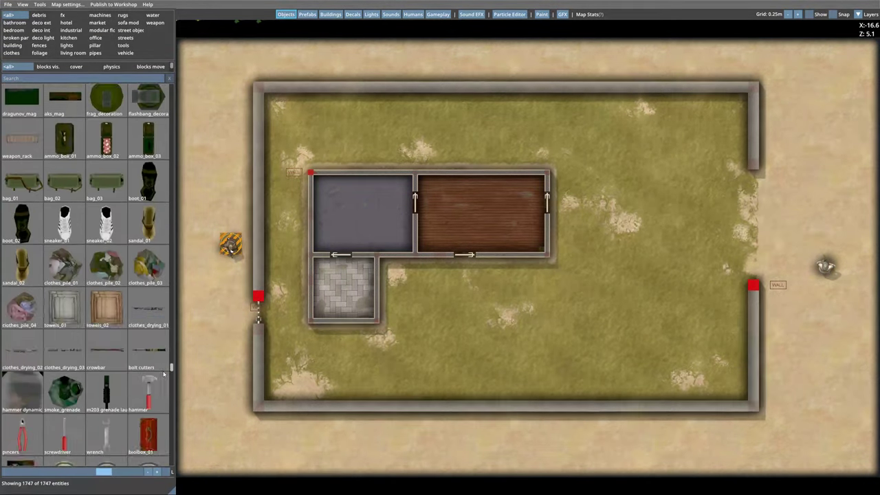
Step: Place the table_wood_large_02_02 table from the living room category in the middle of the wood-floored room
scroll(164, 373, "down", 5)
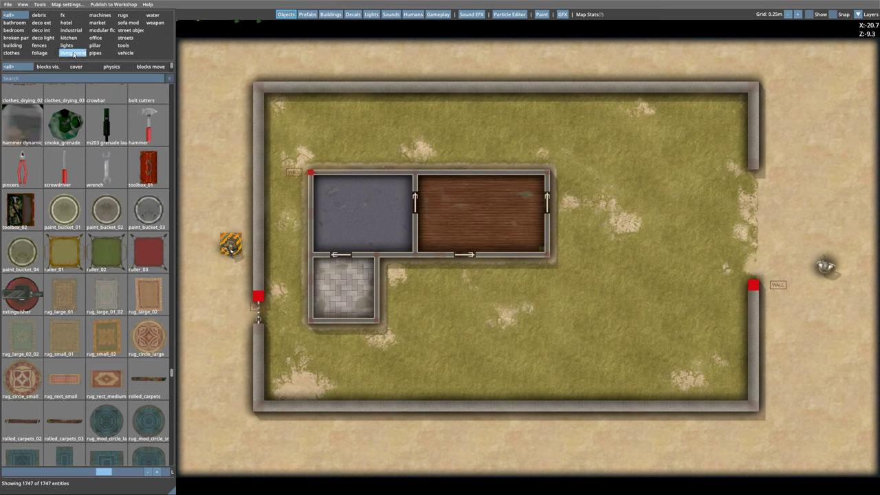
left_click(73, 53)
left_click(96, 237)
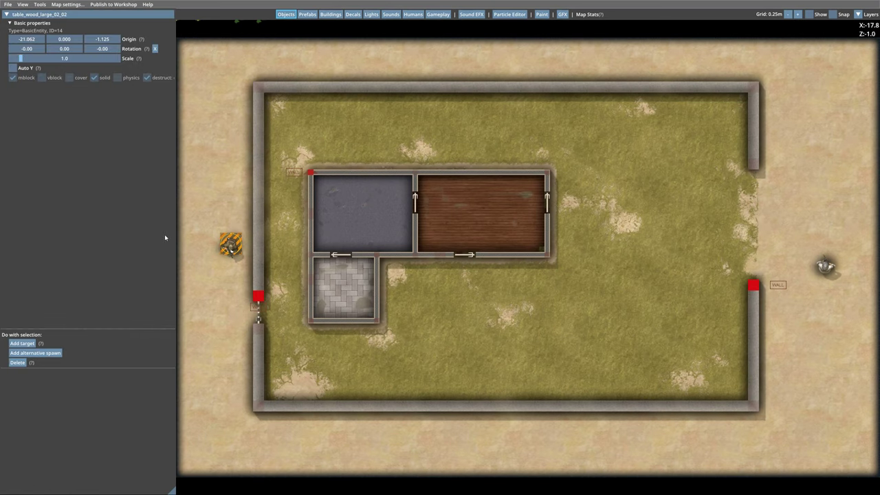
left_click(476, 210)
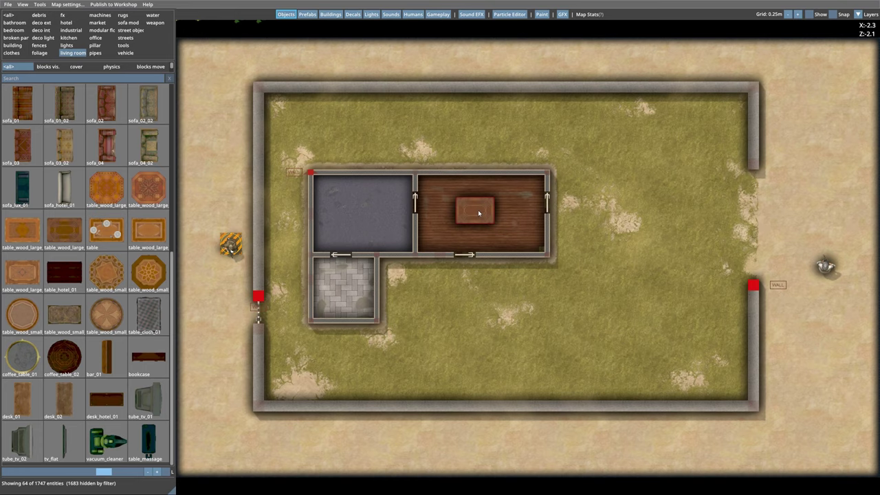
left_click(479, 213)
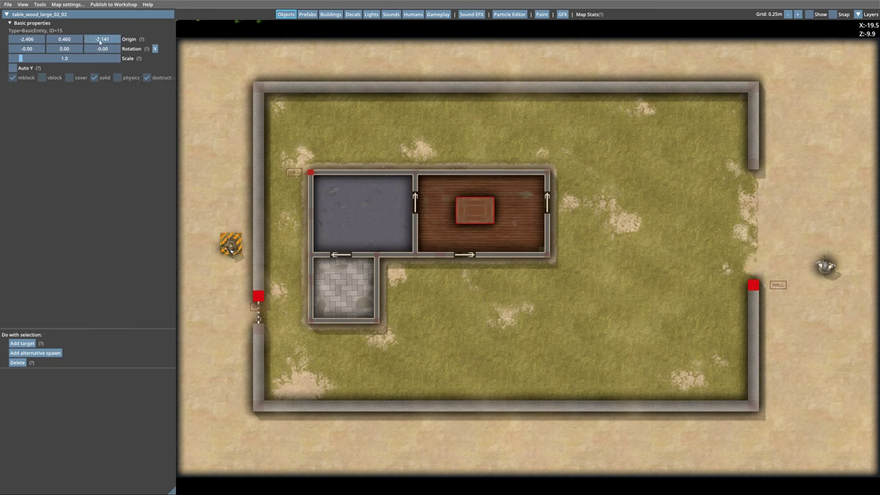
Step: Shift the table slightly south by setting its Z origin to -2.026, and deselect it
left_click_drag(100, 41, 107, 41)
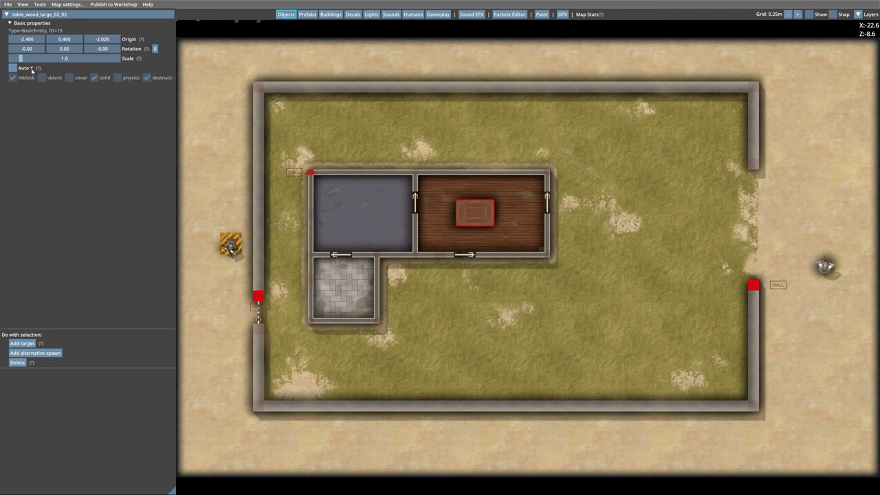
mouse_move(39, 68)
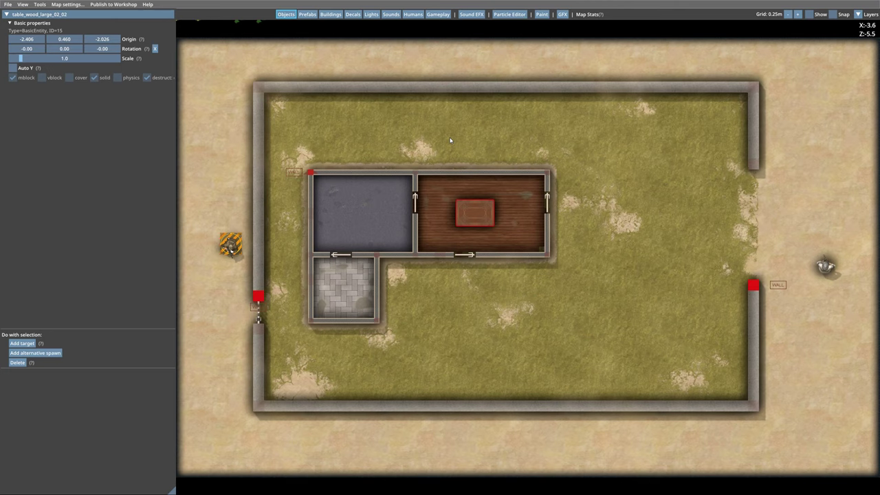
key("Escape")
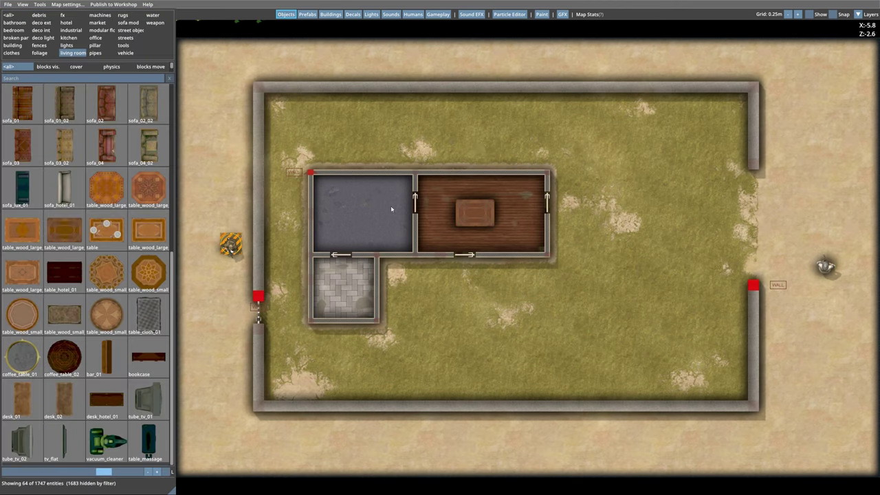
Step: Place a chair_hotel_01 chair between the table and the door to the blue-floored room, and select it
scroll(114, 206, "up", 5)
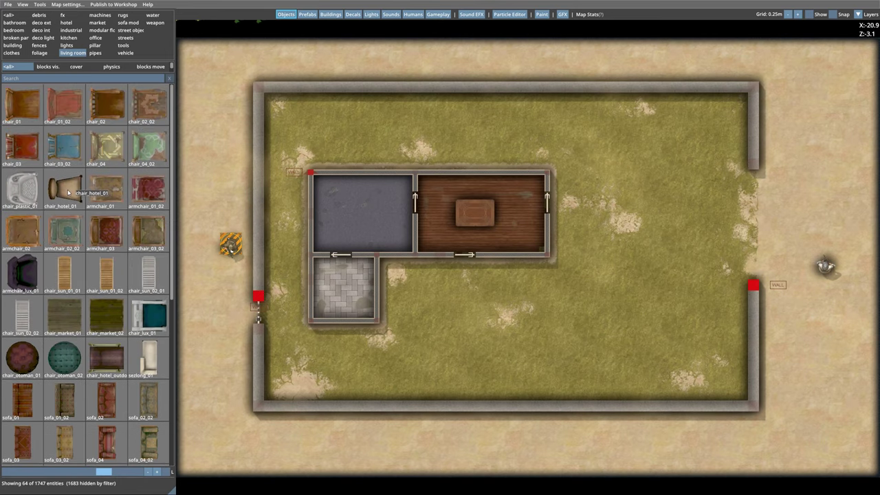
left_click_drag(75, 189, 437, 210)
key("Escape")
left_click(439, 206)
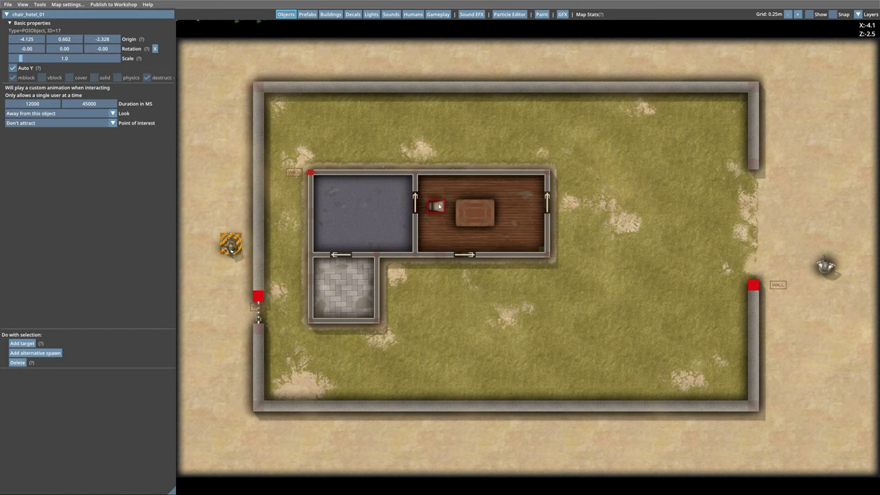
Step: Try rotating the chair -10 degrees about its vertical axis, and turn it back to zero
scroll(436, 206, "up", 5)
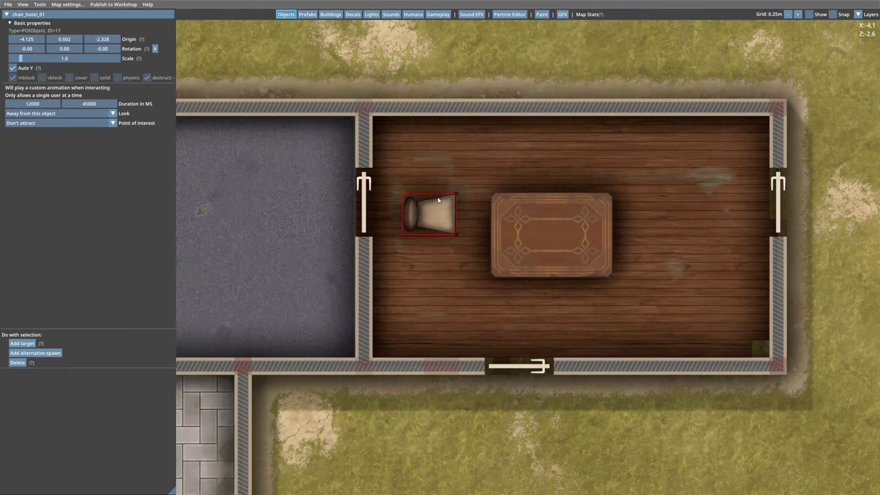
scroll(447, 211, "up", 5, "shift")
scroll(446, 209, "down", 7, "shift")
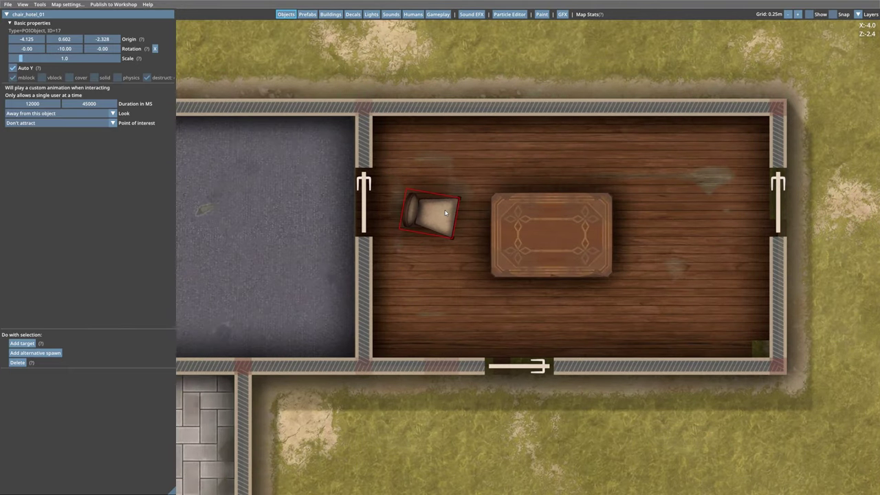
scroll(445, 212, "up", 2, "shift")
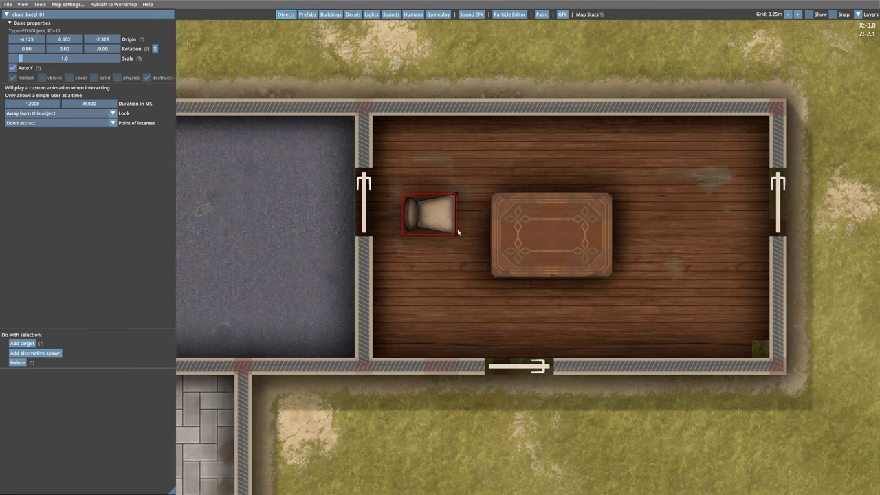
Step: Try tilting the chair about its X and Z axes, and return both rotations to zero
scroll(457, 233, "up", 3, "shift")
scroll(457, 232, "down", 6, "shift")
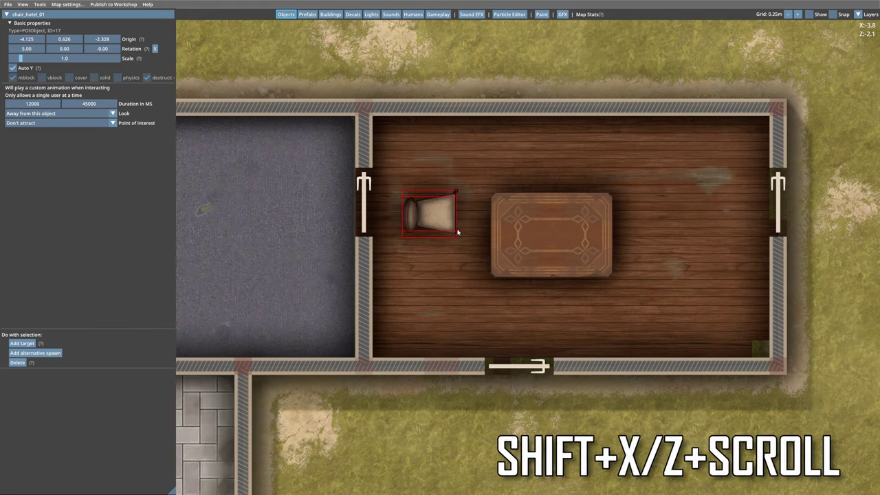
scroll(457, 232, "up", 3, "shift")
scroll(457, 232, "up", 3, "shift")
scroll(456, 232, "down", 4, "shift")
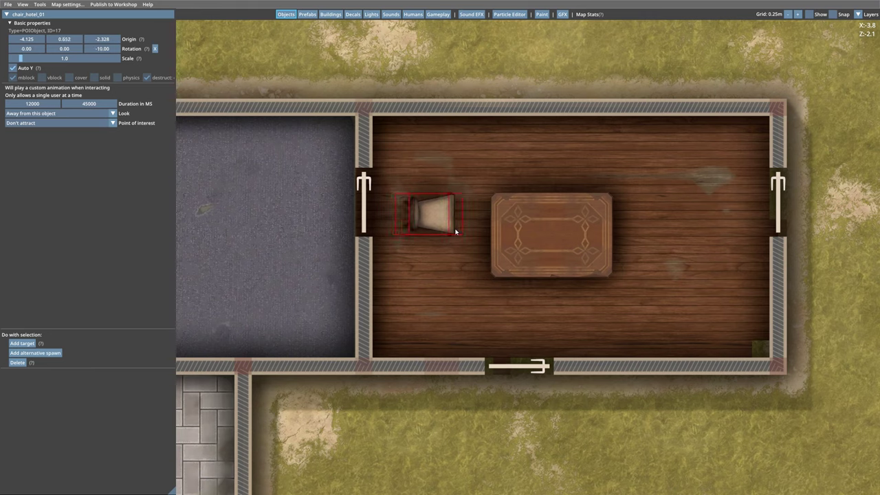
scroll(456, 232, "up", 1, "shift")
Step: Scale the chair to 1.1 and deselect it
scroll(459, 239, "up", 2, "ctrl")
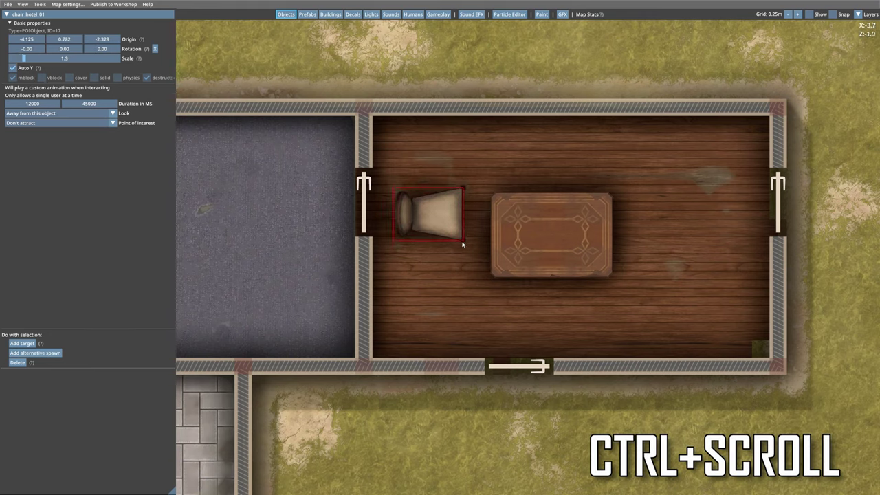
scroll(461, 244, "down", 2, "ctrl")
scroll(462, 244, "up", 5, "ctrl")
scroll(462, 245, "down", 4, "ctrl")
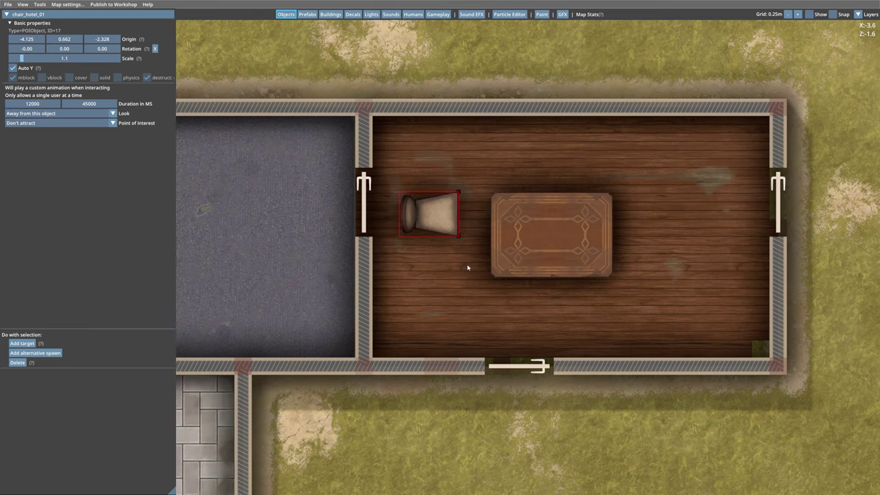
key("Escape")
Step: Duplicate the hotel chair directly south of the first one, and delete the surplus copy nearer the table
scroll(463, 272, "down", 1)
left_click(448, 227, "ctrl")
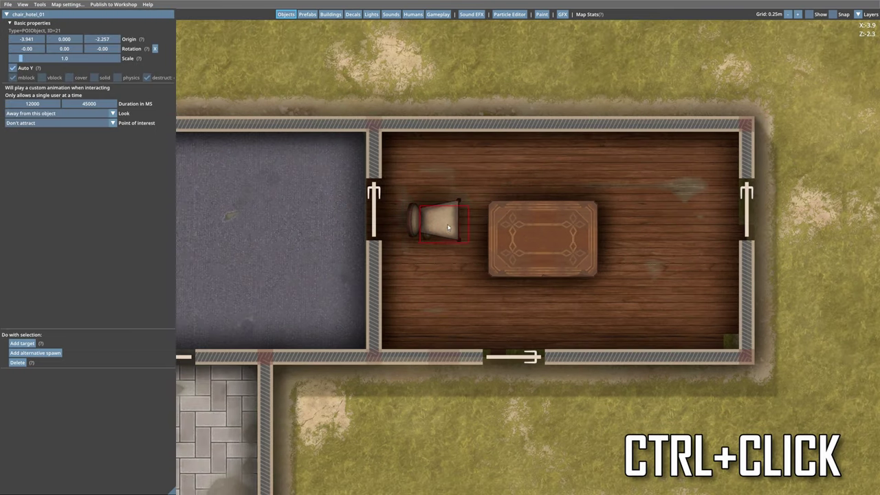
left_click_drag(448, 227, 466, 292, "ctrl")
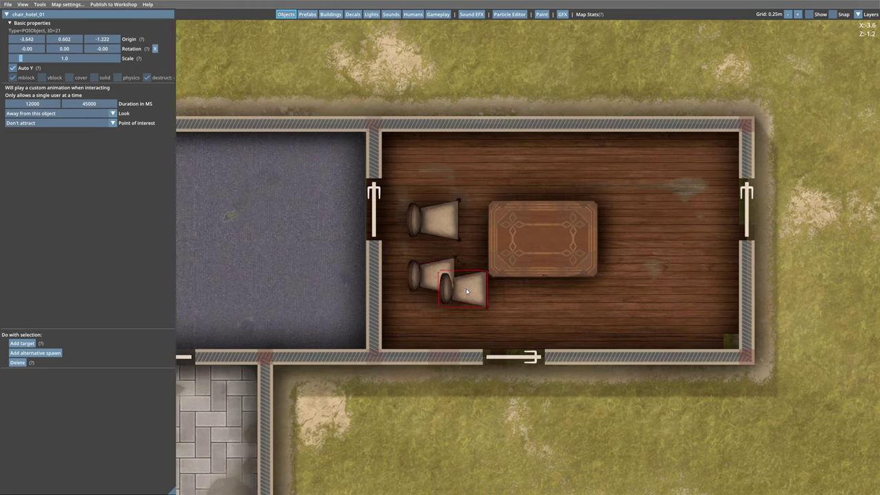
key("Delete")
Step: Copy the 1.1-scale chair and paste the copy just northwest of the table
left_click(436, 222)
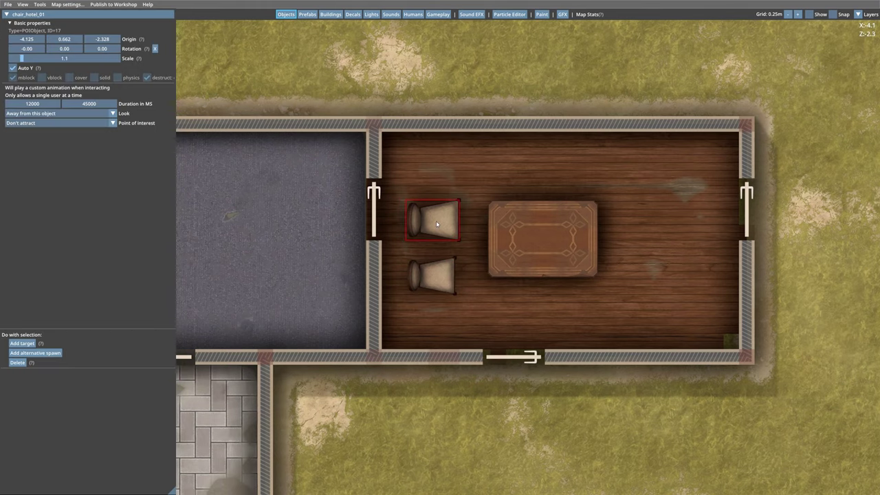
key("ctrl+c")
key("ctrl+v")
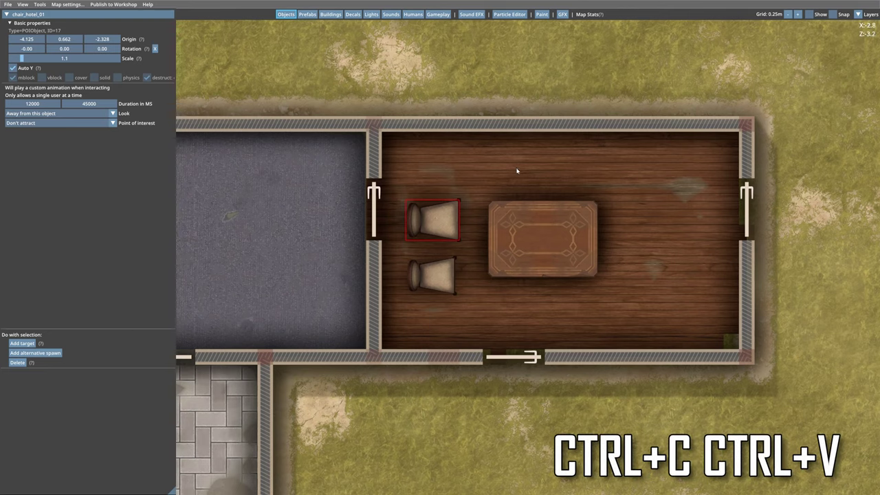
key("ctrl+v")
Step: Select chairs individually, and select all three chairs together with a selection box
left_click(445, 271)
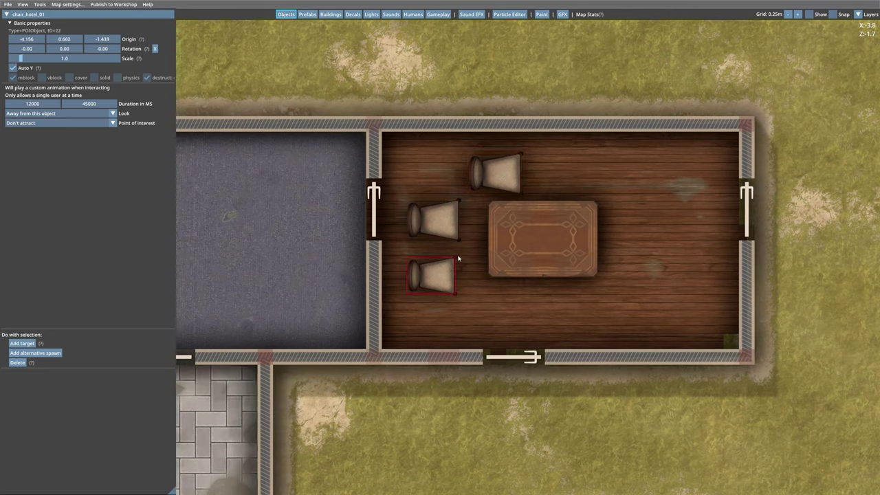
left_click(498, 179)
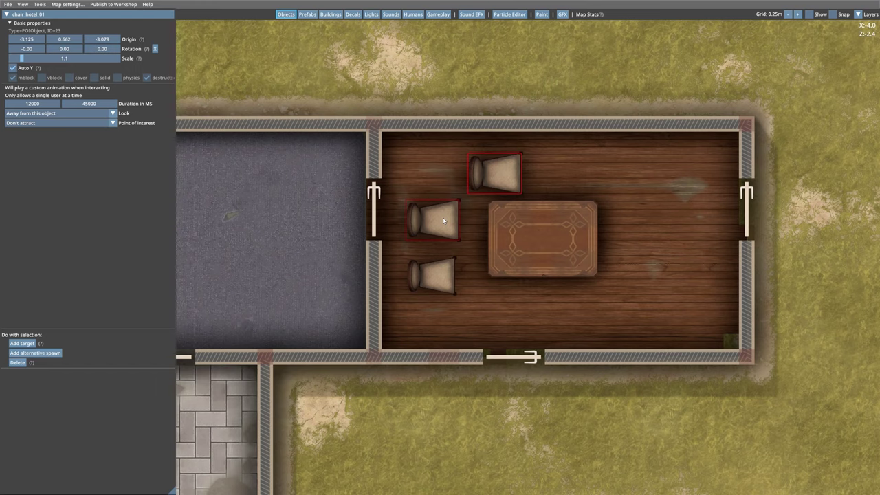
left_click_drag(416, 151, 484, 280)
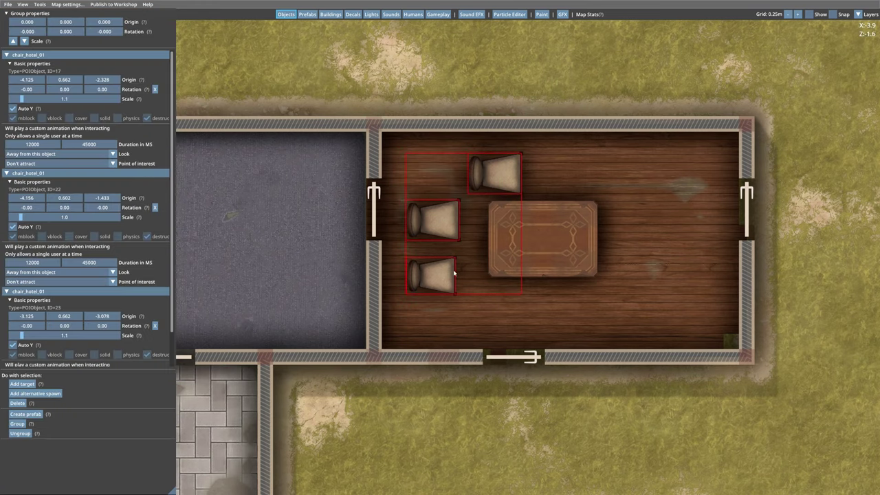
Step: Nudge the table slightly southeast, and paste copies of the two 1.1-scale chairs east of the table
left_click_drag(532, 240, 538, 243)
left_click(439, 226)
left_click(494, 181, "shift")
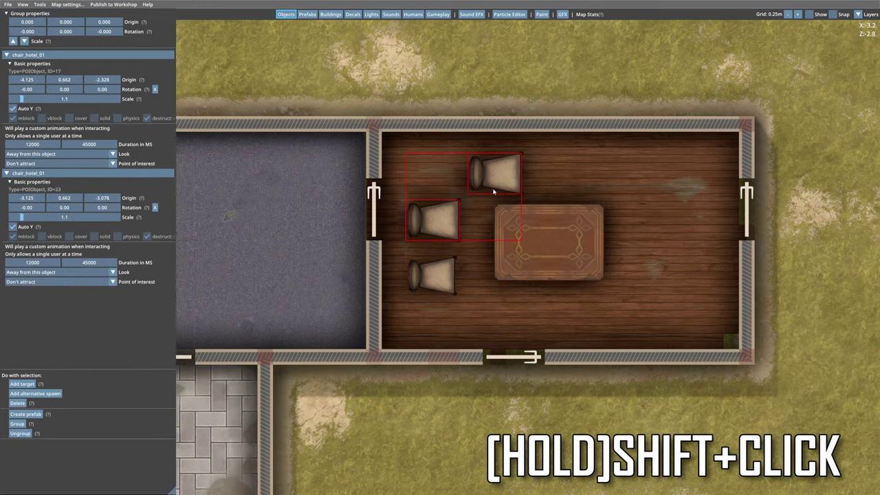
key("ctrl+v")
left_click_drag(644, 176, 647, 209)
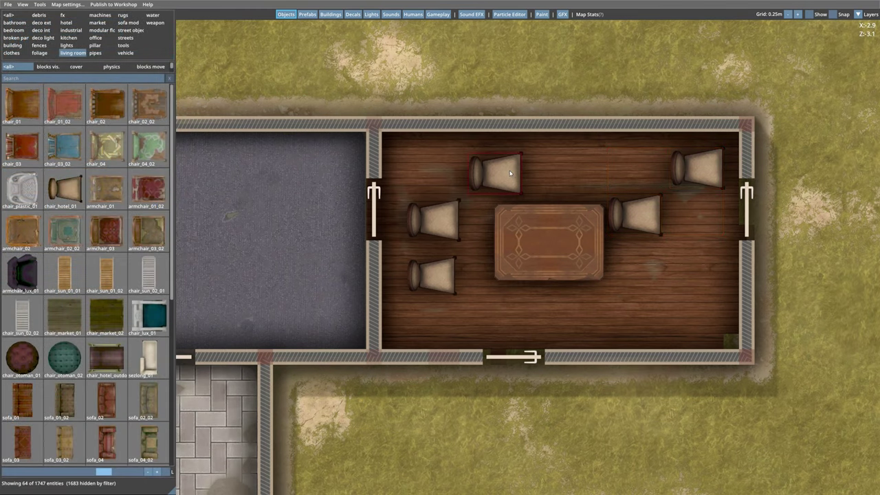
Step: Rotate the chair northwest of the table to -90 degrees and move it against the table's north edge
left_click(510, 173)
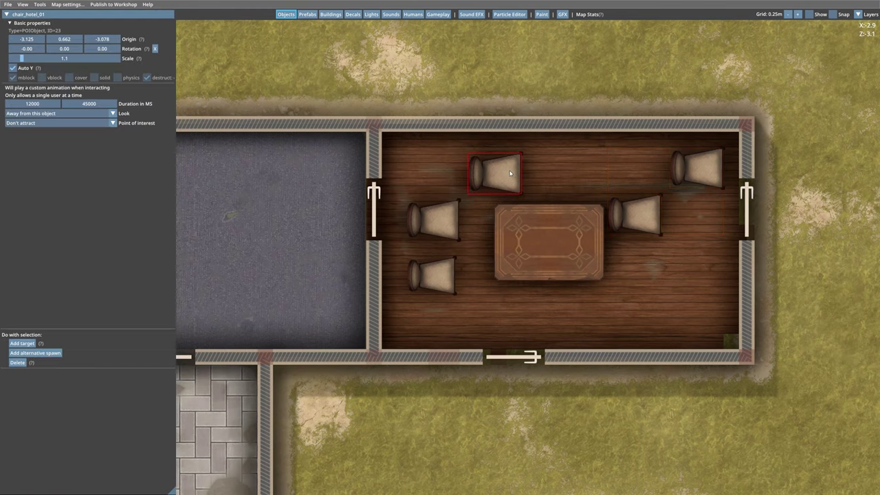
scroll(510, 173, "down", 8)
scroll(510, 173, "up", 3)
left_click_drag(510, 173, 556, 188)
key("Escape")
Step: Switch the selection back and forth between the overlapping table and its northern chair
left_click(547, 220)
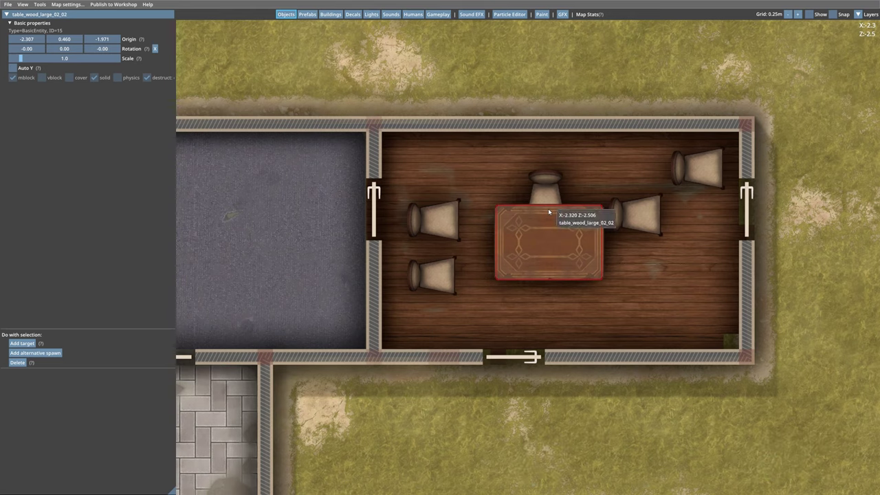
left_click(547, 219, "alt")
left_click(546, 224, "alt")
left_click(546, 213, "alt")
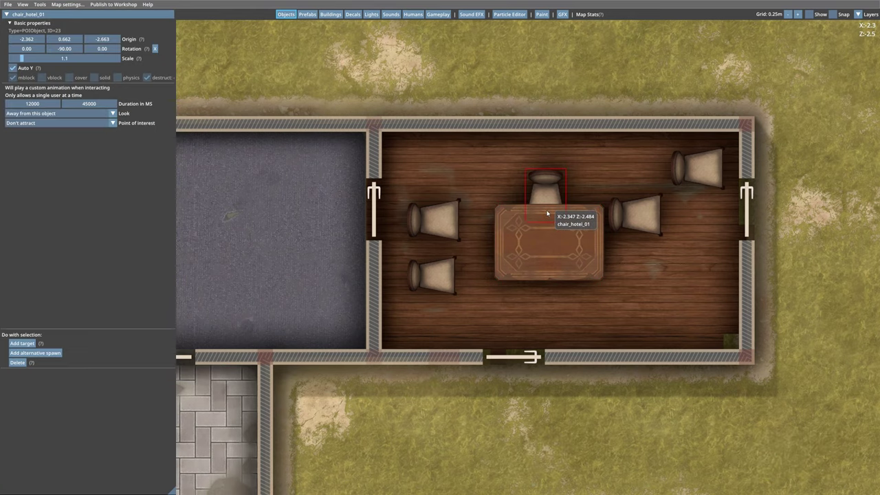
left_click(548, 227, "alt")
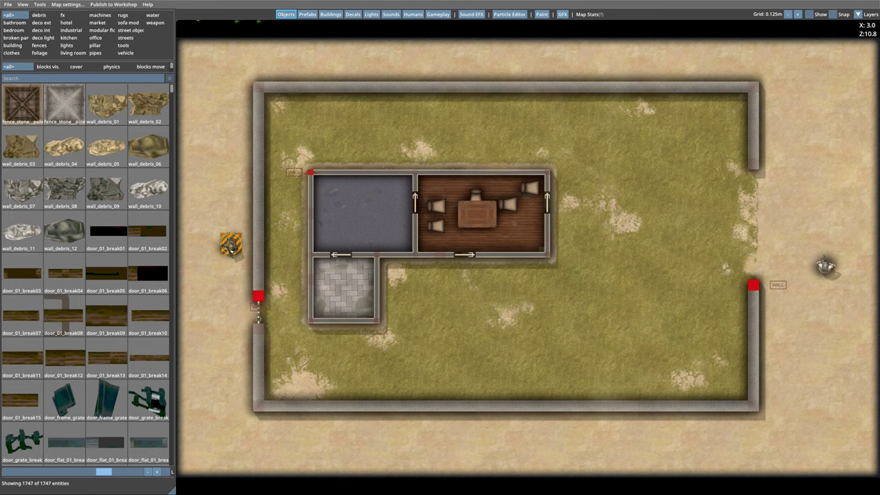
Step: Save the map
key("ctrl+s")
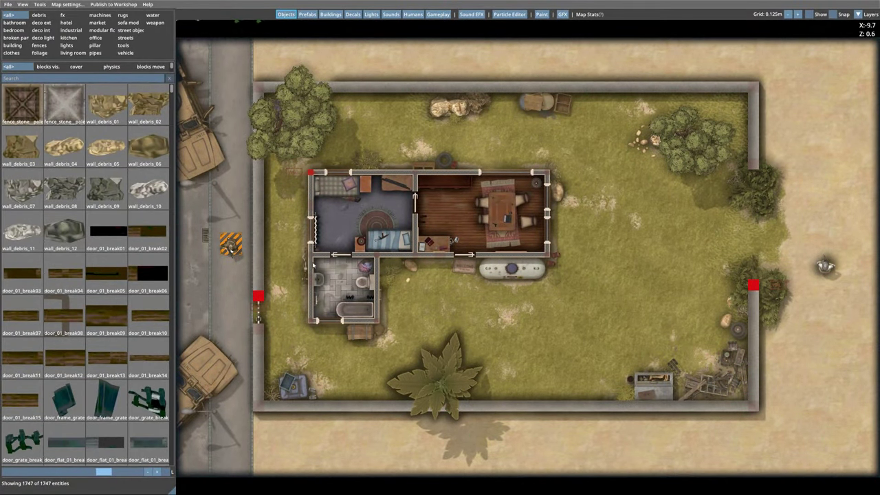
Step: Examine the properties of the indoor and outdoor ambient lights and the directional light beyond the map's northwest edge
middle_click_drag(232, 187, 366, 273)
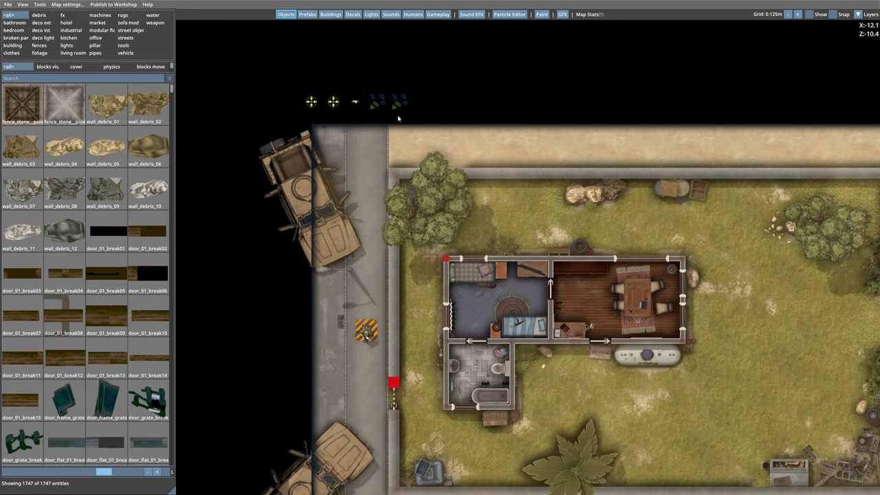
left_click(311, 102)
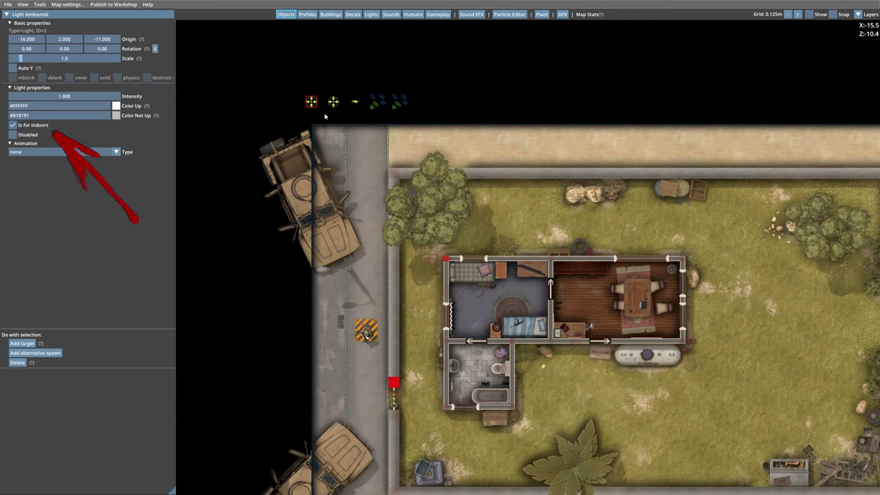
left_click(333, 102)
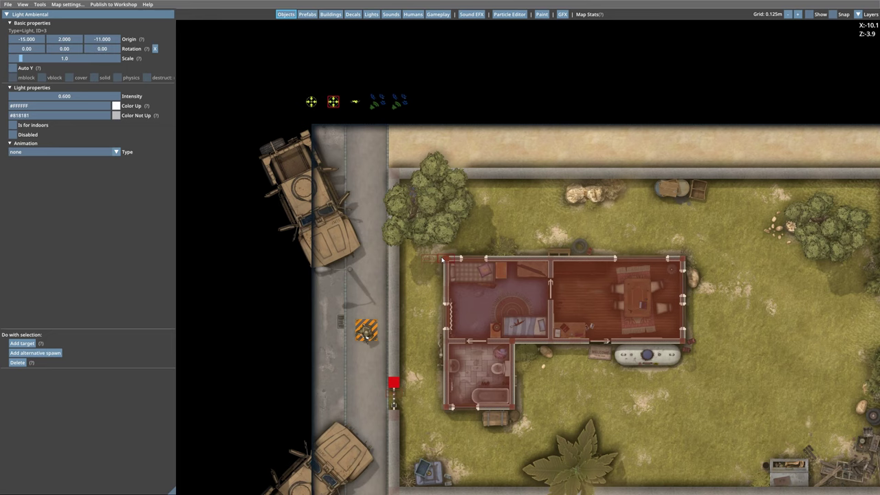
left_click(355, 102)
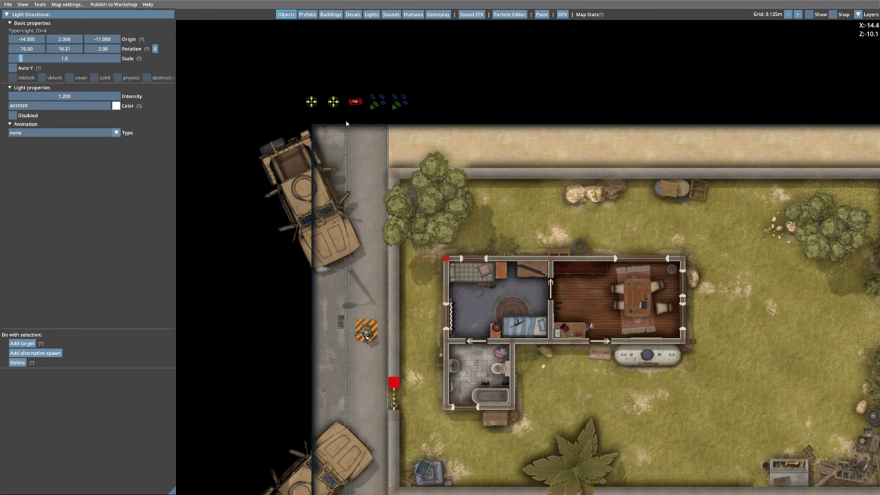
left_click(311, 103)
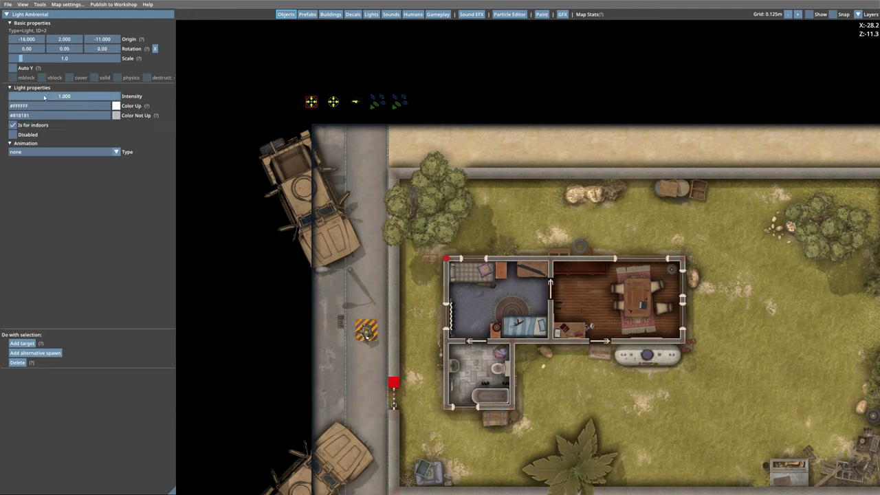
Step: Lower the indoor ambient light's intensity to 0.430 and place a shadow-casting point light inside the bedroom's east wall
left_click_drag(41, 96, 24, 97)
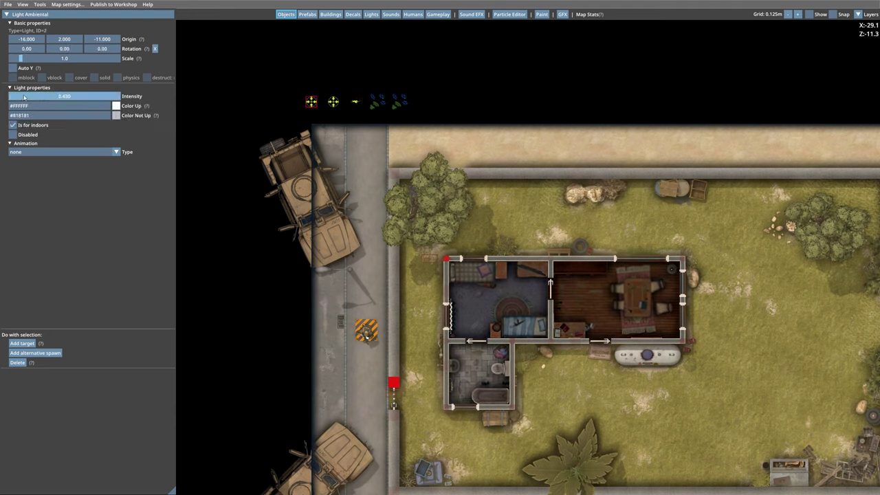
left_click(371, 14)
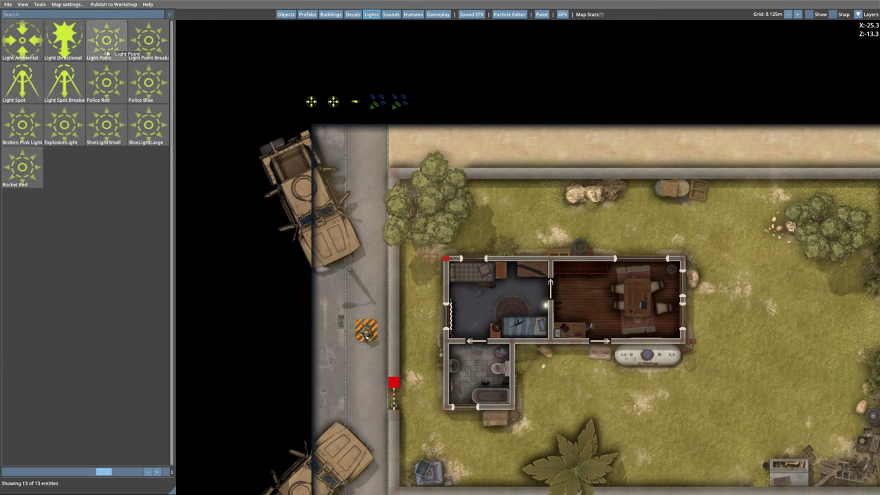
left_click_drag(106, 43, 541, 310)
left_click(543, 309)
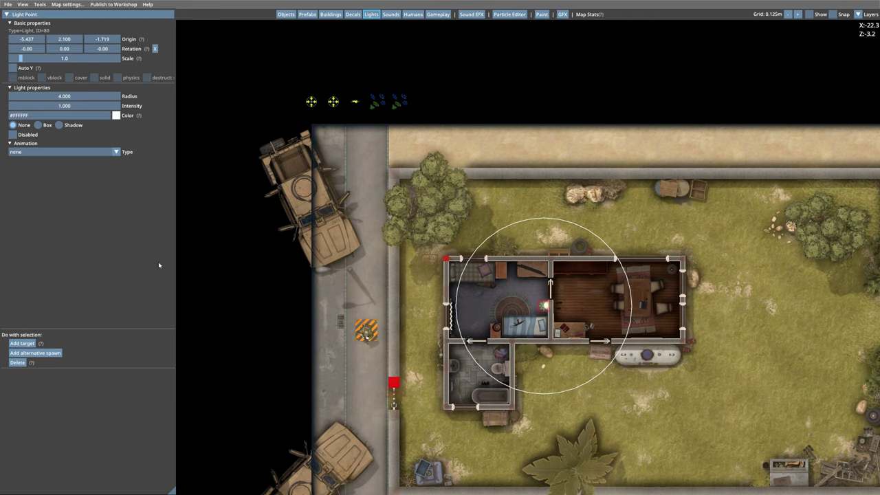
left_click(59, 125)
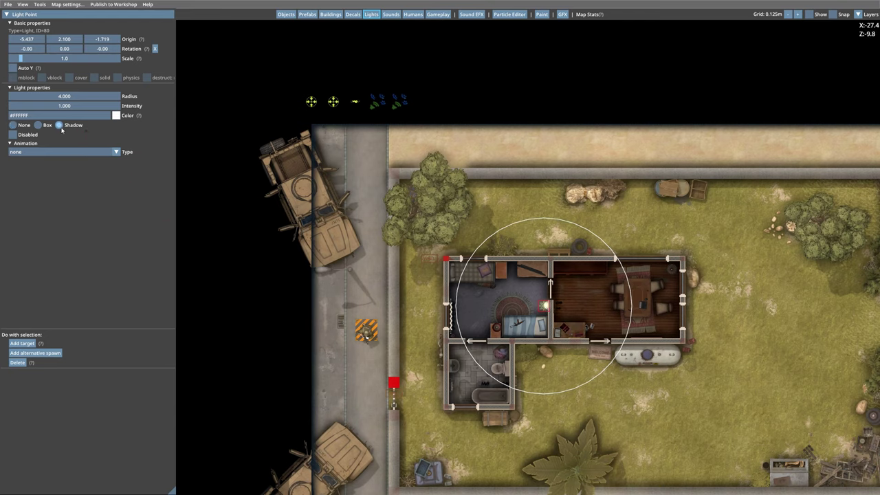
Step: Examine the reverb presets of the map's default outdoor and indoor sound effects
left_click(369, 15)
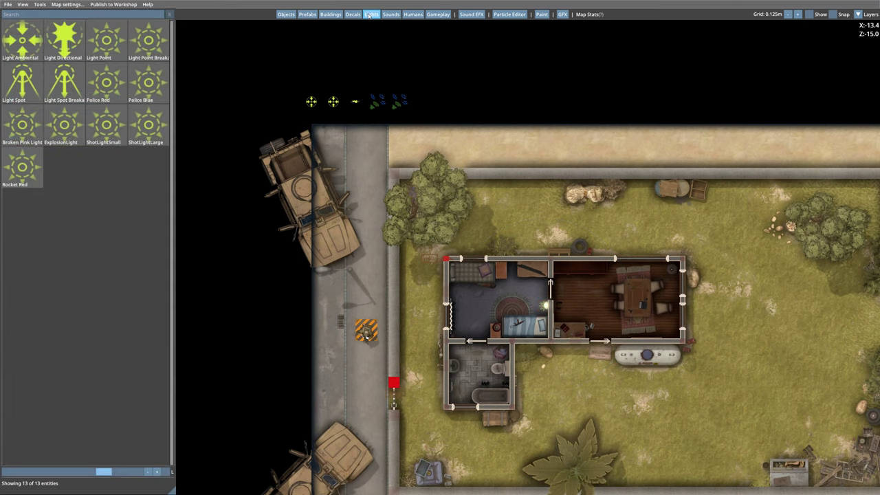
left_click(378, 104)
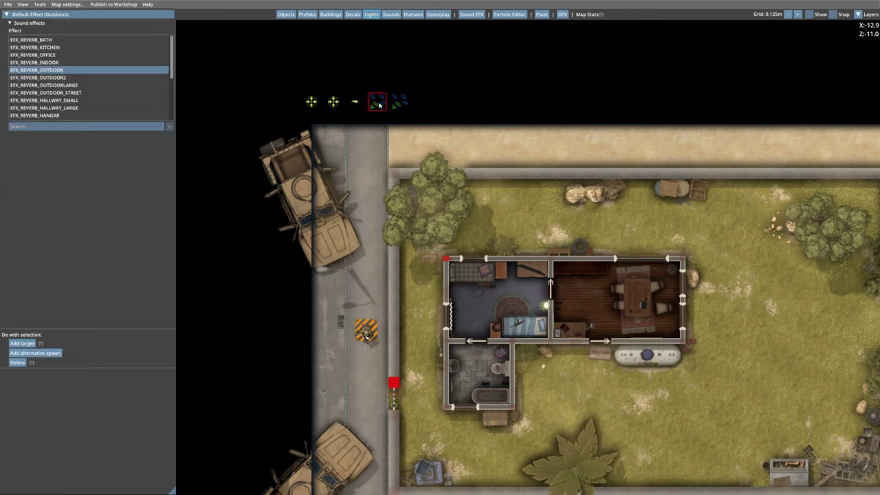
left_click(399, 104)
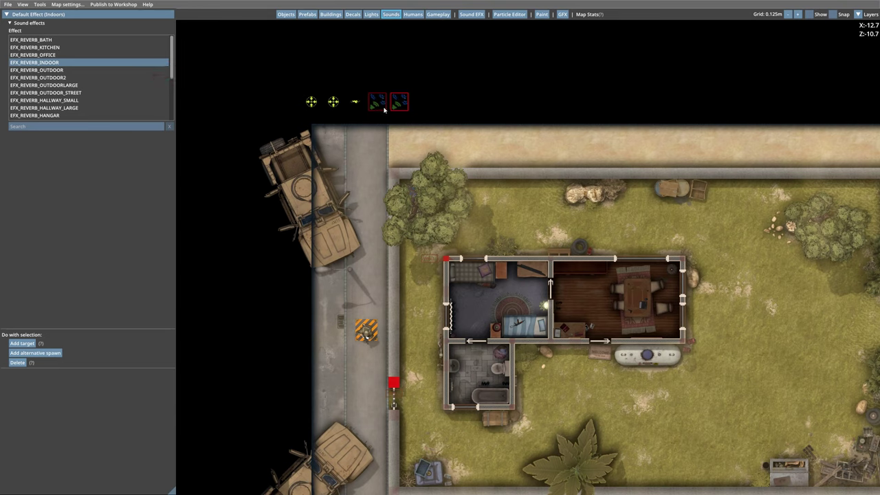
Step: Place a radio_noise_02 sound emitter at the desk along the dining room's south wall
left_click(390, 15)
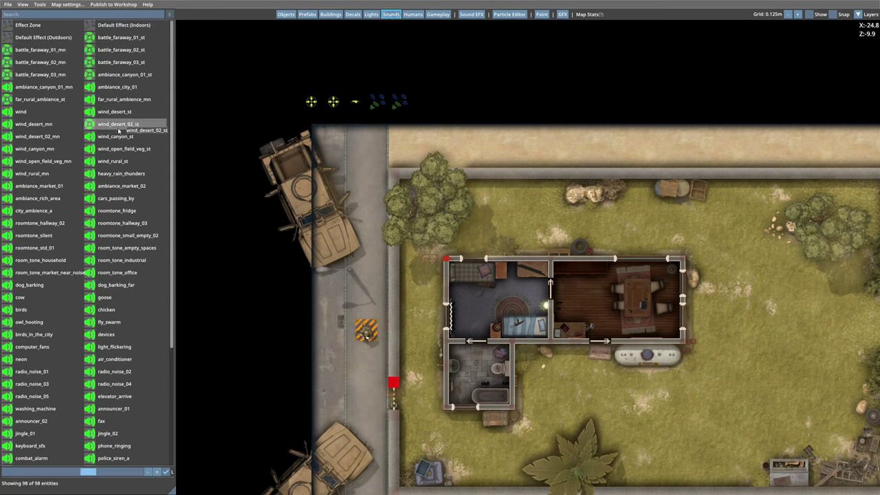
scroll(124, 206, "down", 5)
scroll(137, 222, "up", 5)
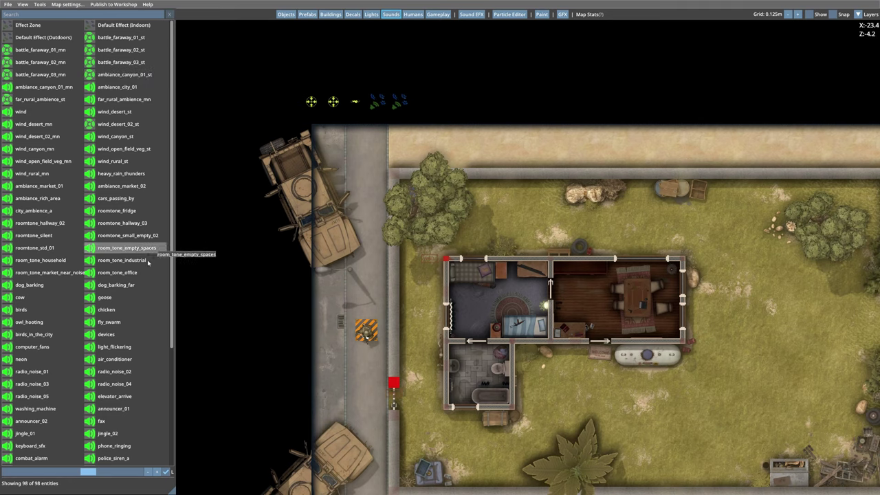
left_click(114, 371)
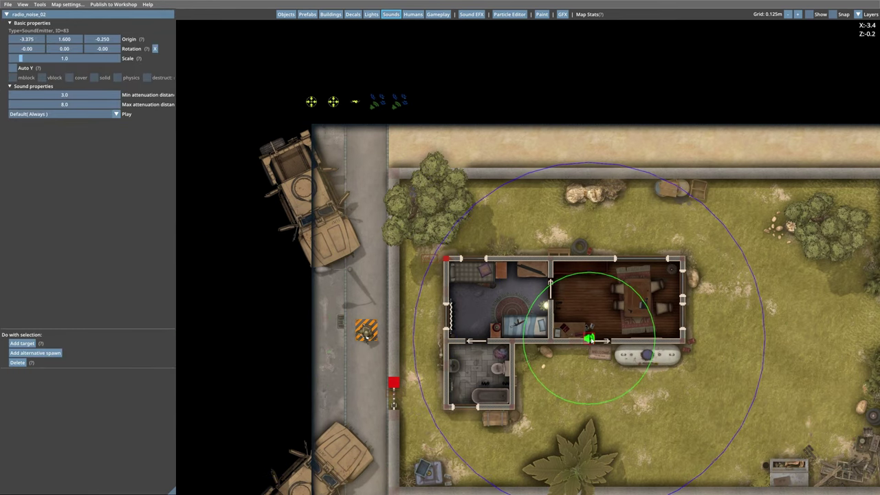
left_click(581, 335)
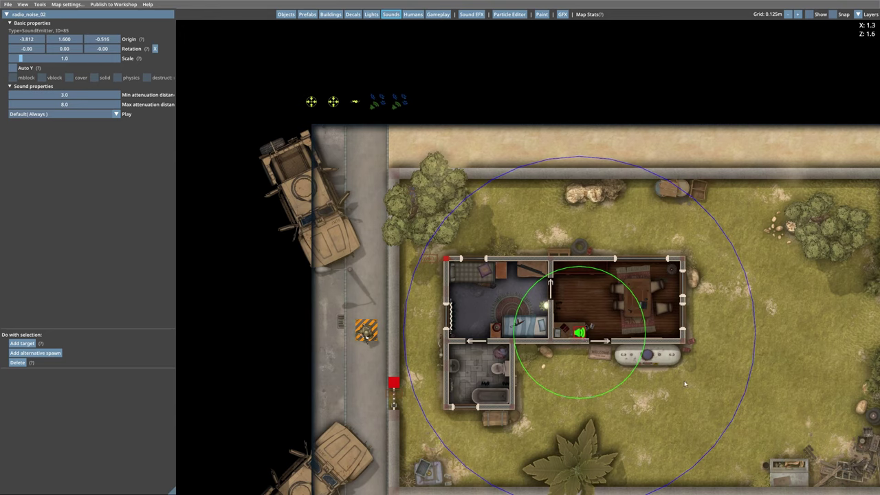
Step: Outline a sound Effect Zone around the bathroom, following its four walls
left_click(390, 14)
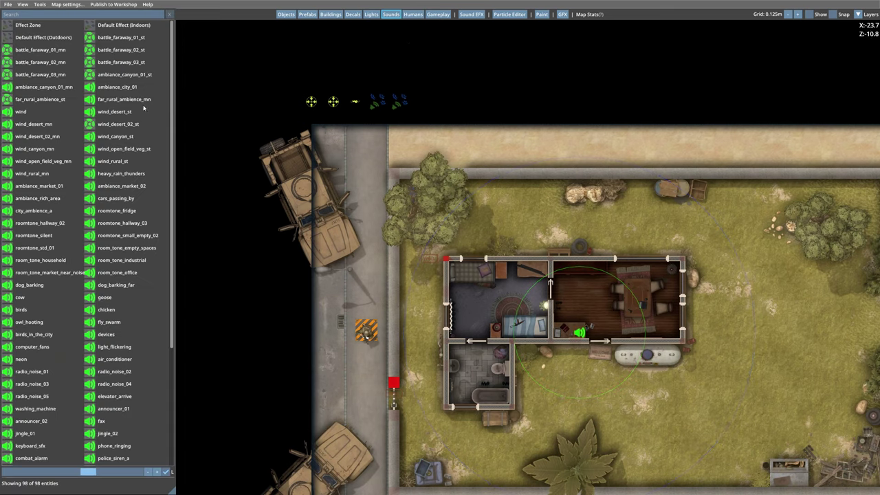
left_click(28, 24)
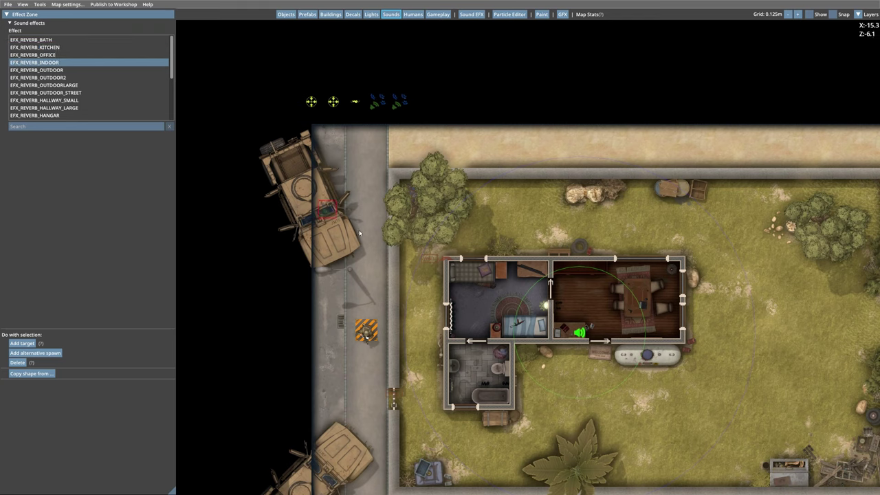
left_click(446, 341)
left_click(446, 407)
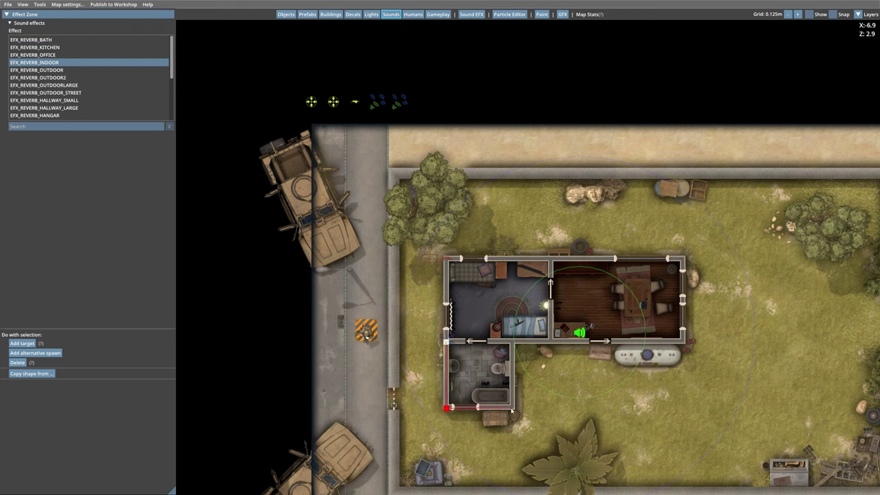
left_click(511, 407)
left_click(512, 342)
left_click(446, 342)
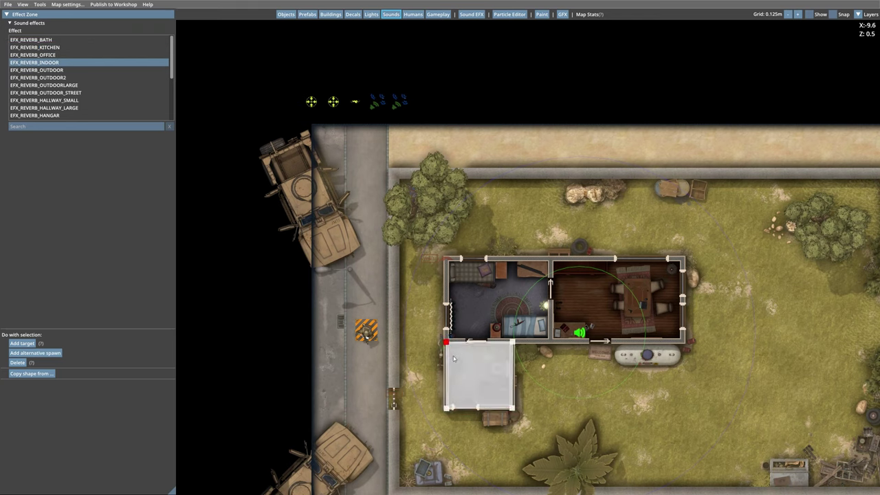
key("Return")
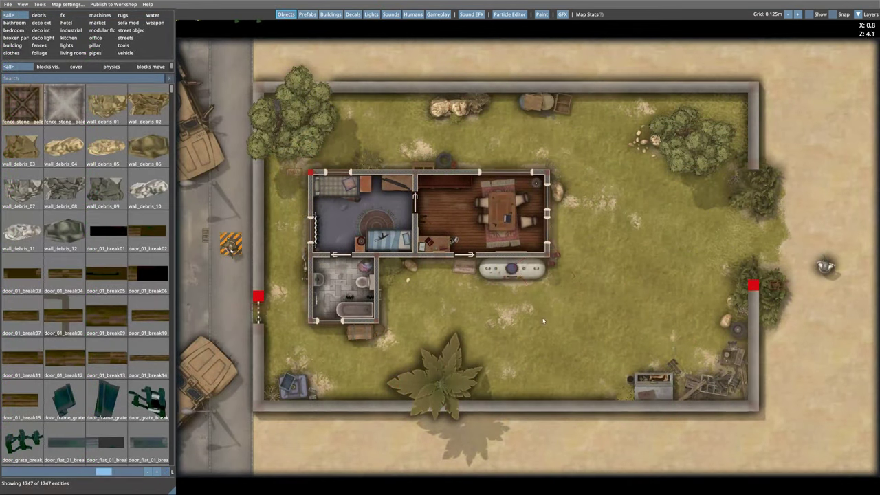
Step: Enable snow in the map weather and replace the dirt_to_grass paint material with snow_02
left_click(562, 14)
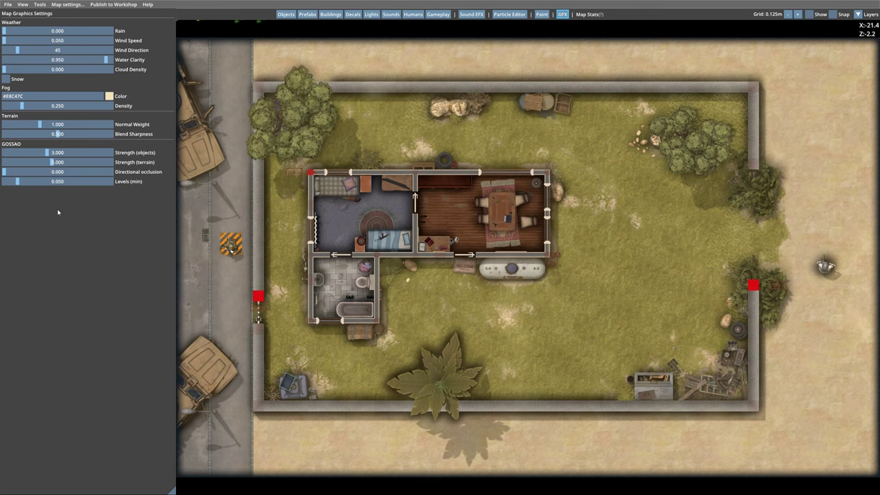
left_click(6, 79)
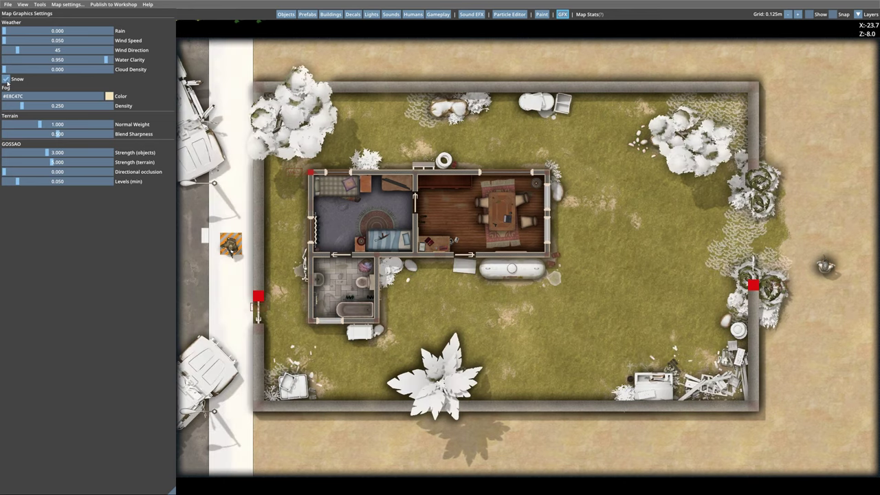
left_click(542, 14)
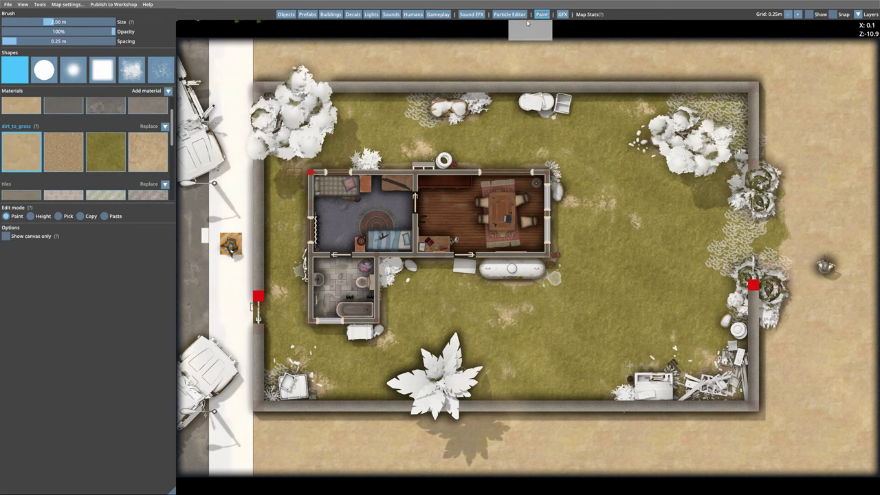
left_click(165, 127)
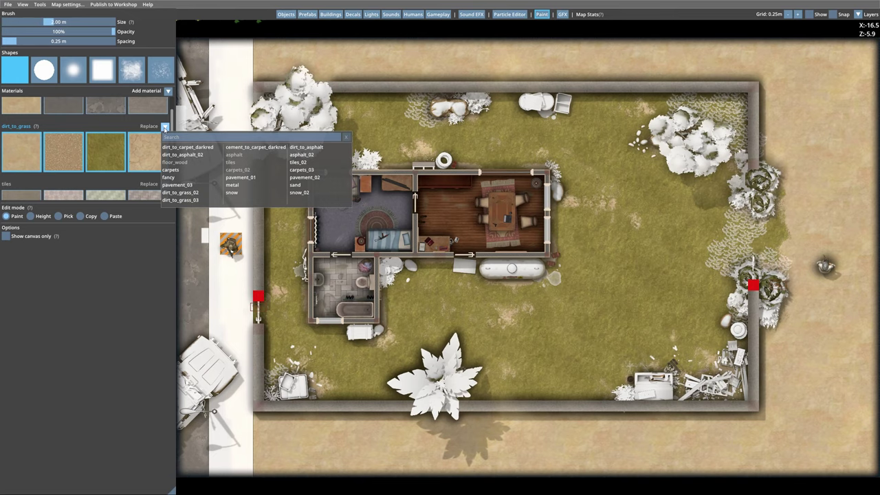
left_click(305, 193)
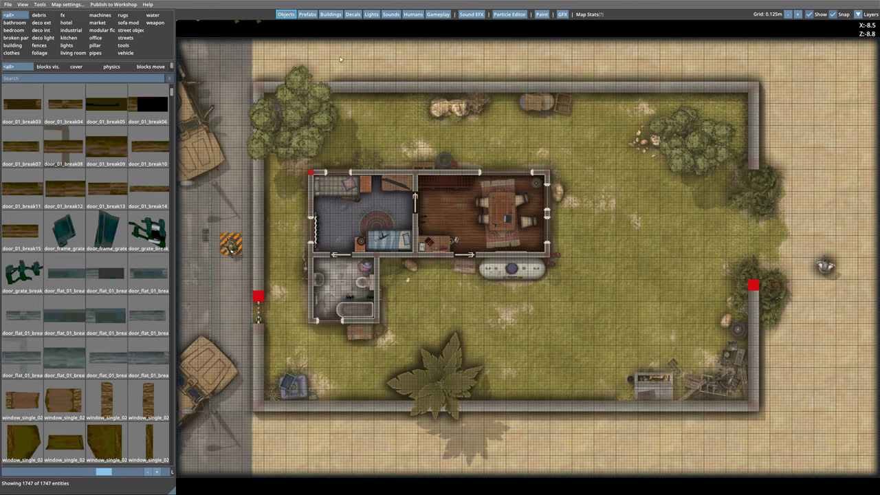
Step: Draw a Terrain shape from the road to the fence's outer edges, leaving a rectangular hole about 3 by 5 m in the east yard
left_click(330, 14)
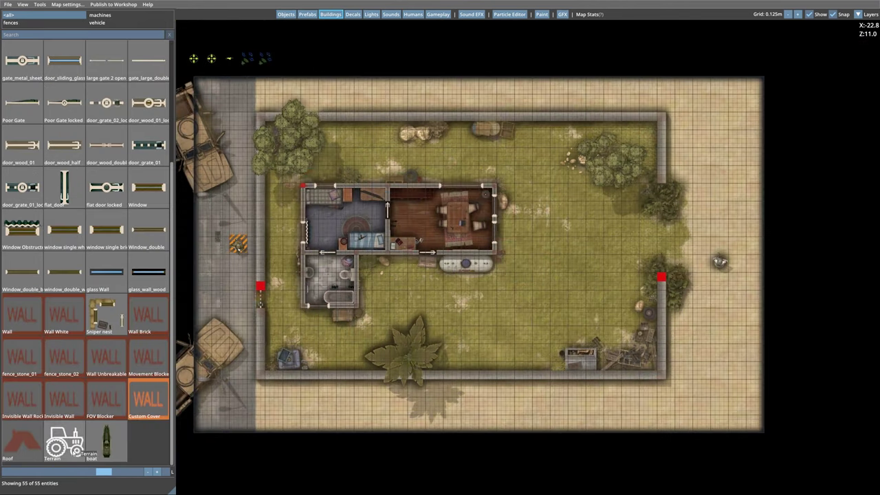
left_click(66, 444)
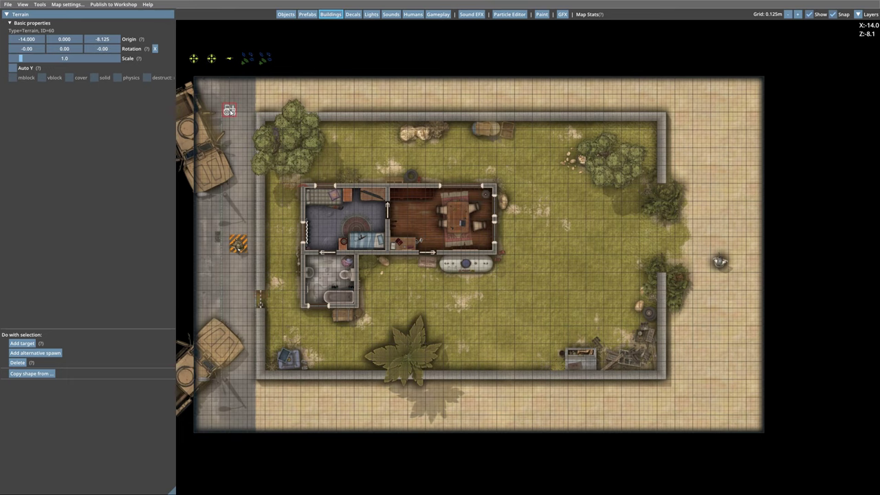
left_click(229, 112)
left_click(666, 112)
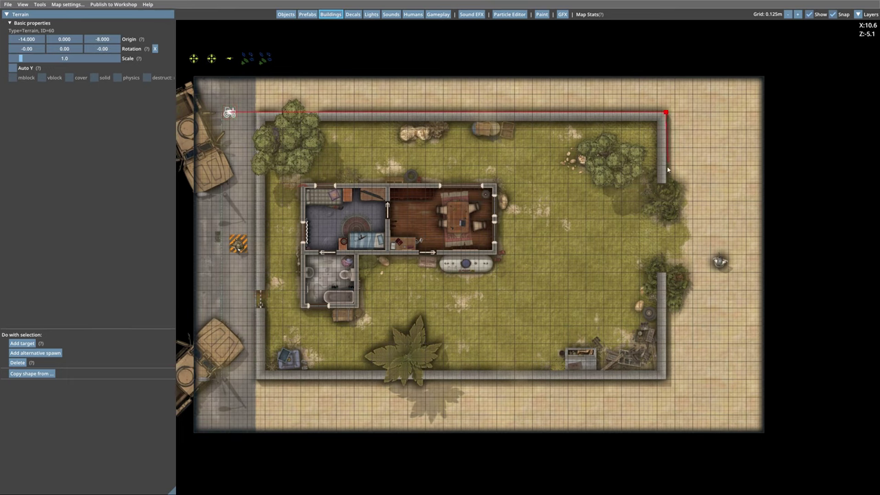
left_click(666, 220)
left_click(550, 220)
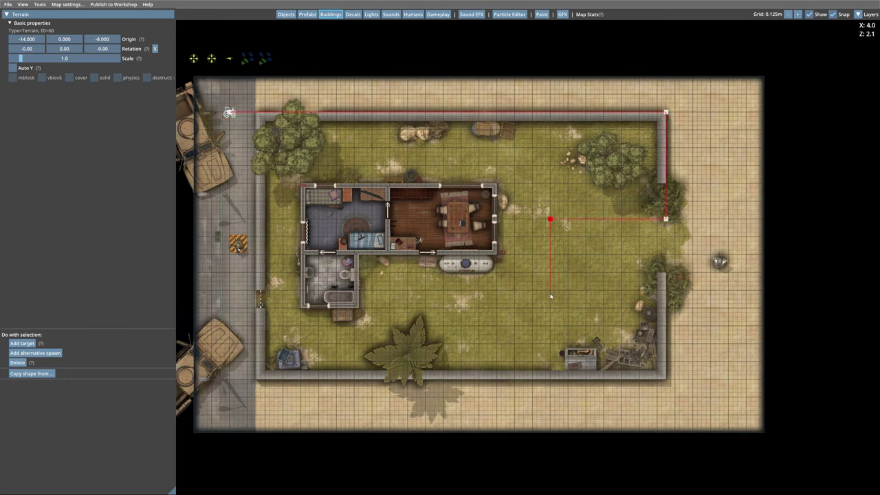
left_click(549, 307)
left_click(603, 307)
left_click(603, 220)
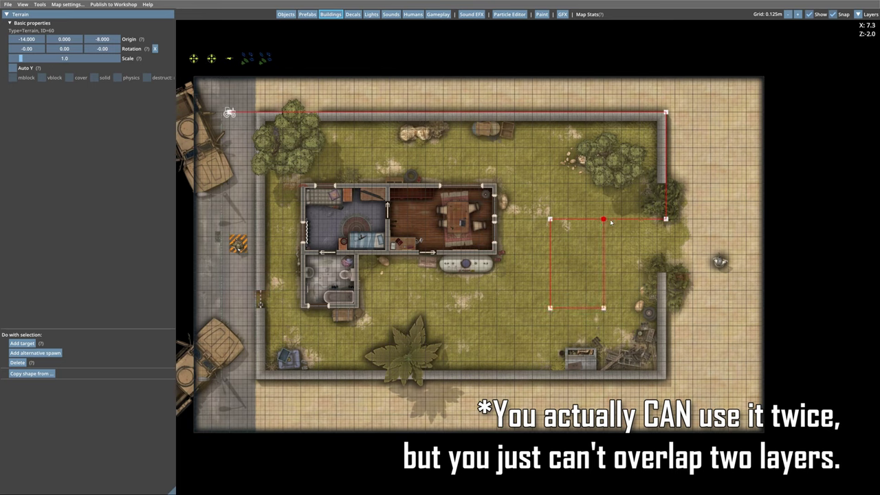
left_click(665, 220)
left_click(665, 379)
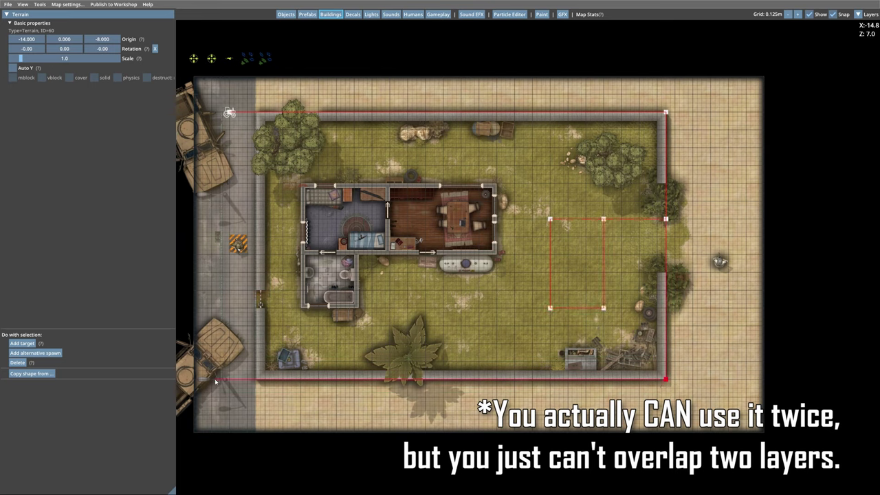
left_click(194, 379)
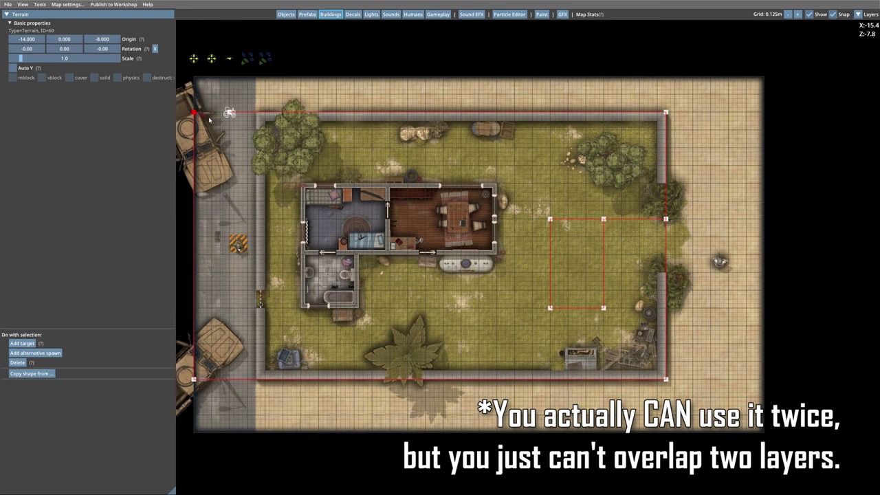
left_click(194, 111)
left_click(229, 111)
key("Escape")
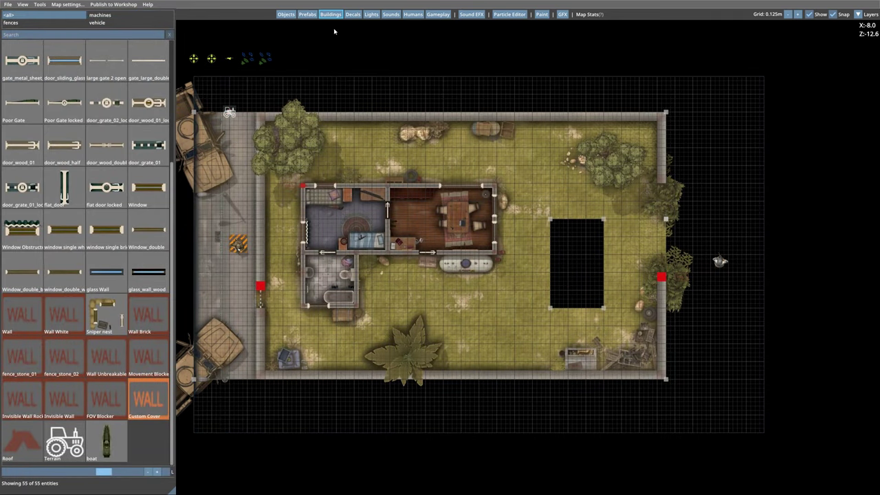
Step: Draw a water_shape about 4 by 6 m over the hole in the east yard and lower it beneath the terrain
left_click(286, 14)
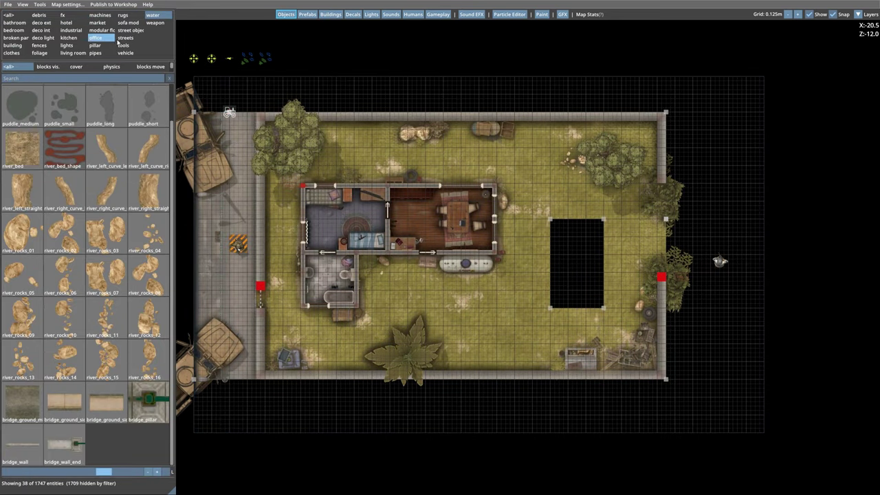
scroll(101, 115, "up", 2)
left_click(110, 102)
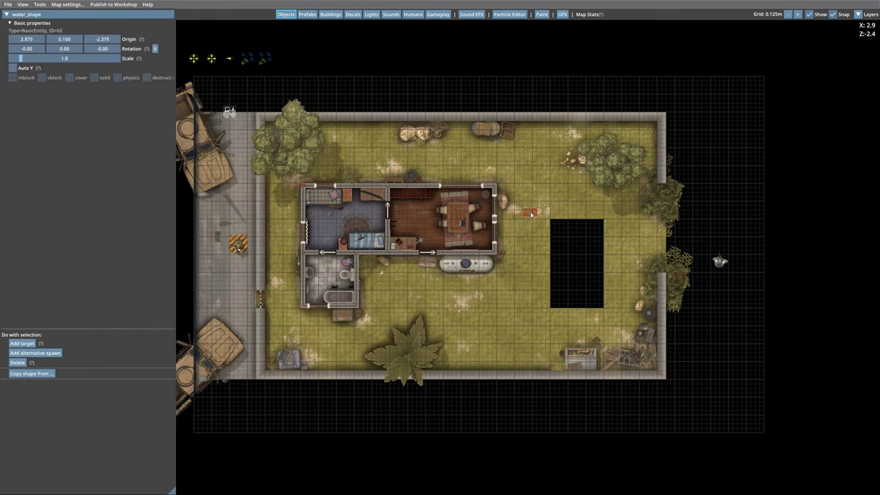
left_click(541, 210)
left_click(542, 317)
left_click(612, 317)
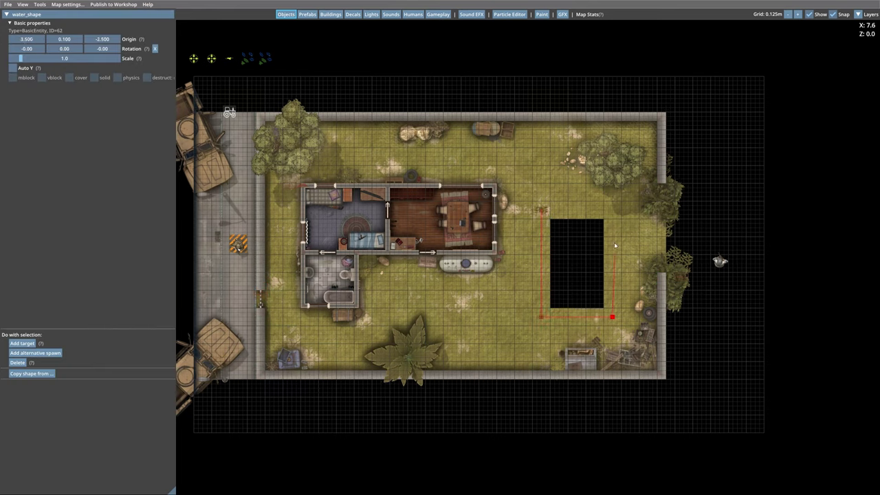
left_click(612, 209)
left_click(541, 209)
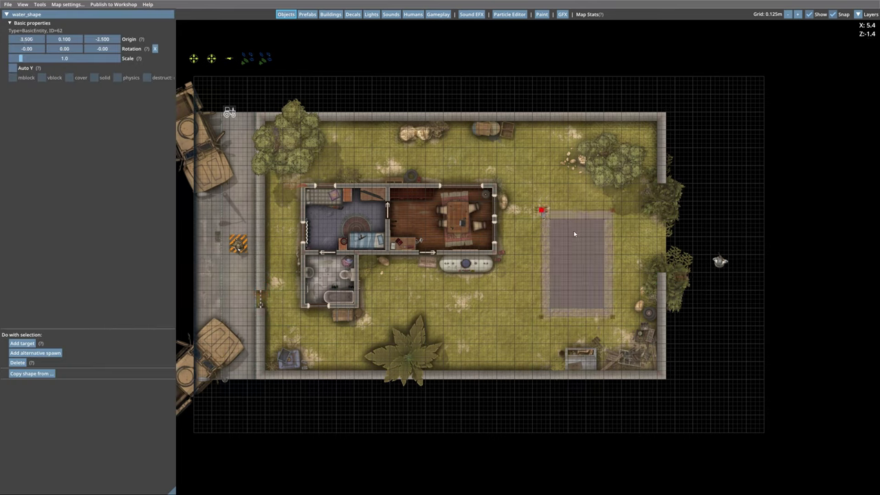
left_click_drag(71, 41, 64, 42)
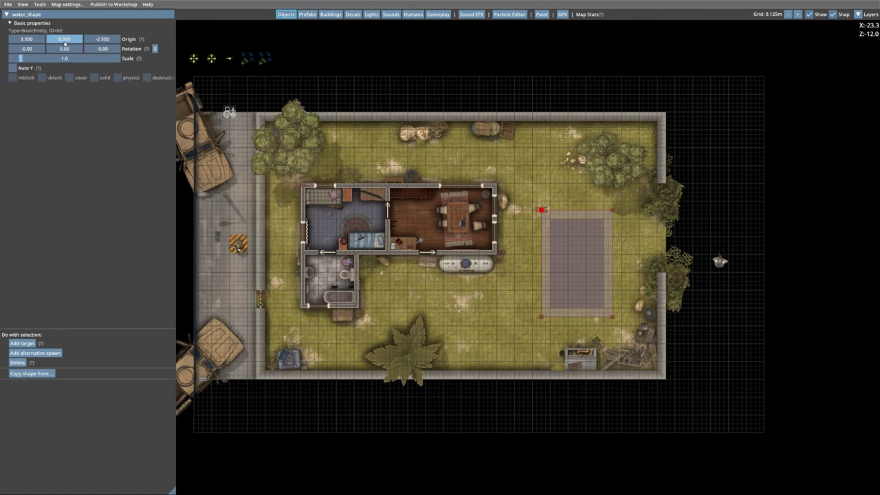
left_click(745, 198)
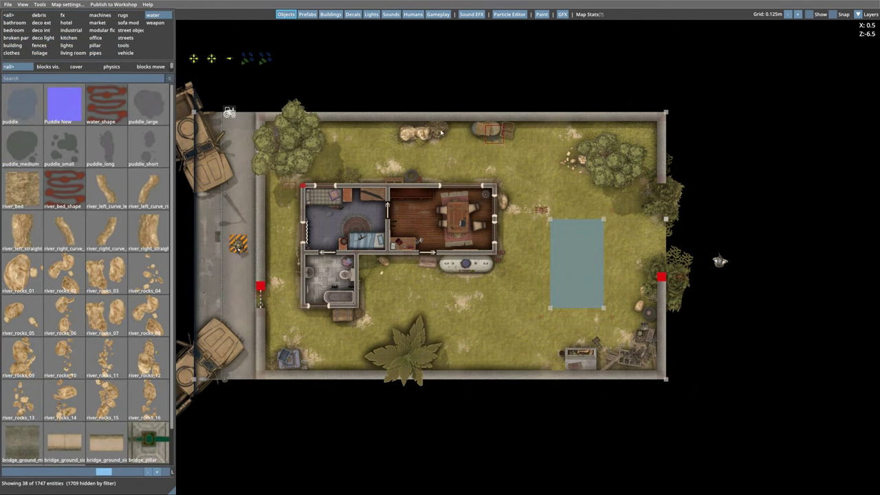
left_click(41, 23)
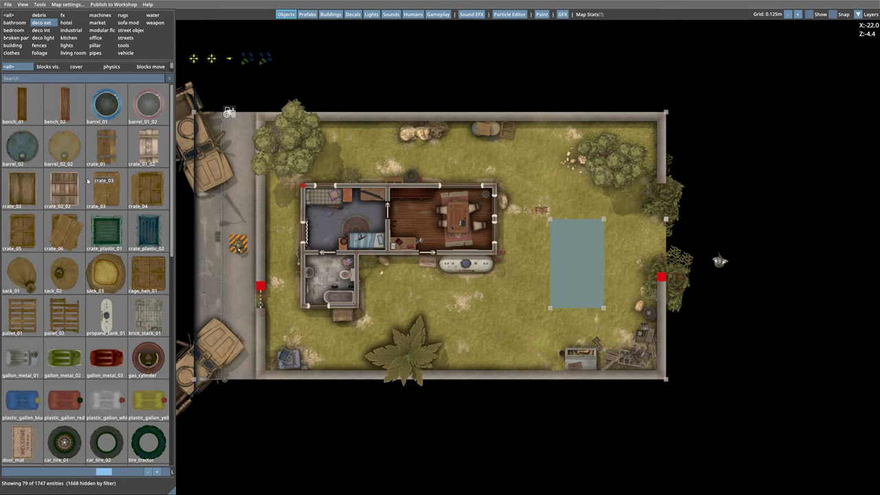
scroll(88, 180, "down", 10)
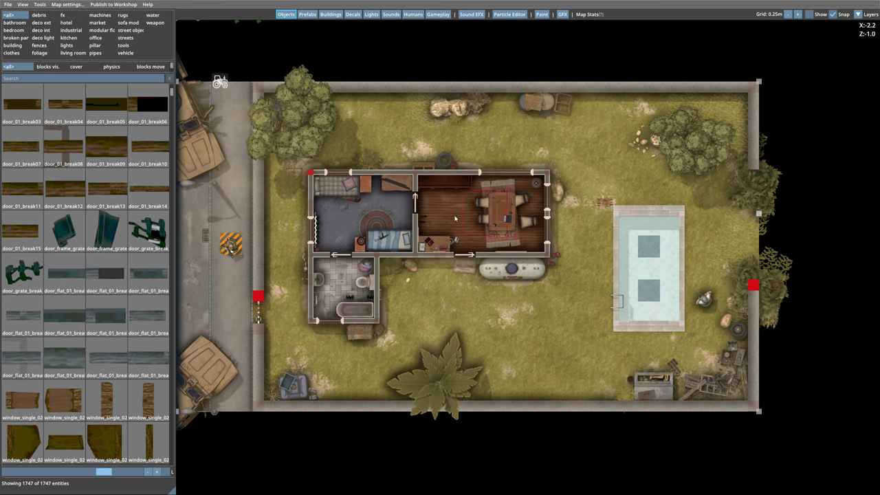
Step: Outline the whole map with a Movement Blocker, following the fence's outer edge and enclosing the road
left_click(325, 14)
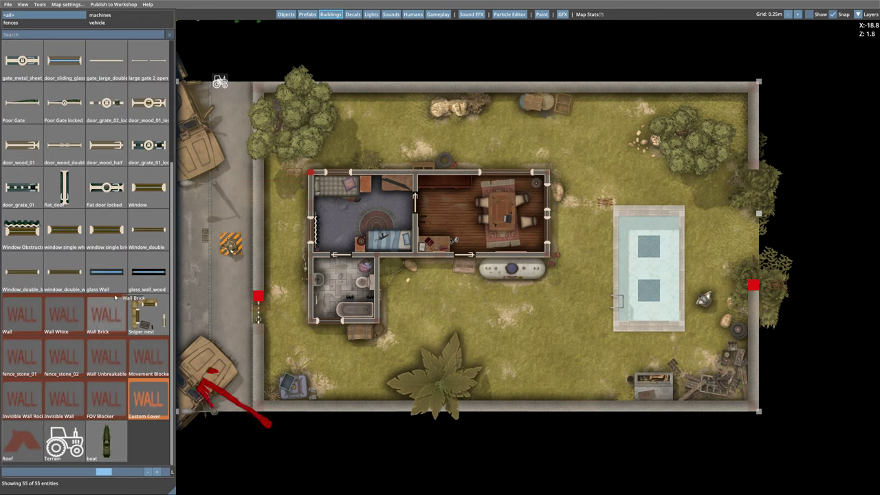
left_click(153, 359)
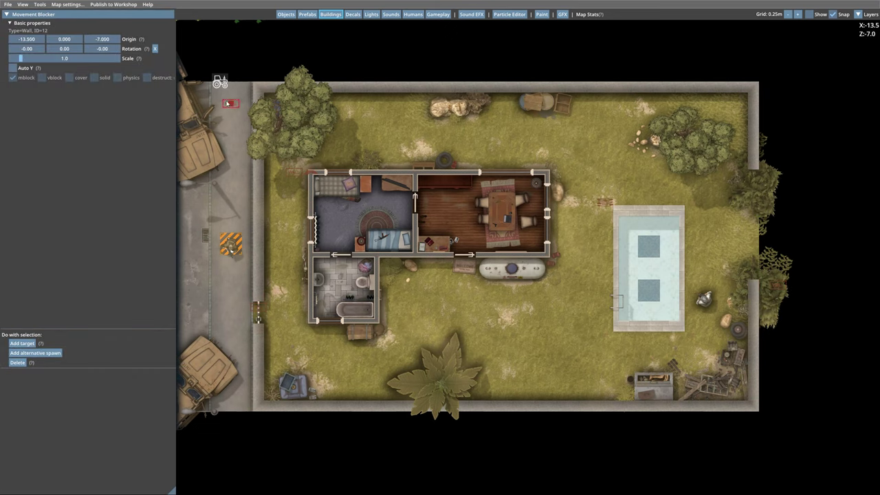
left_click(246, 82)
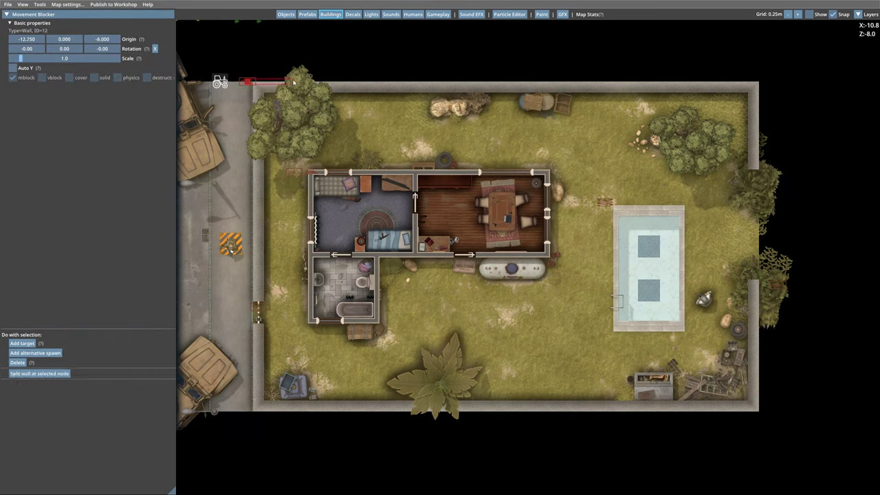
left_click(758, 82)
left_click(759, 411)
left_click(179, 412)
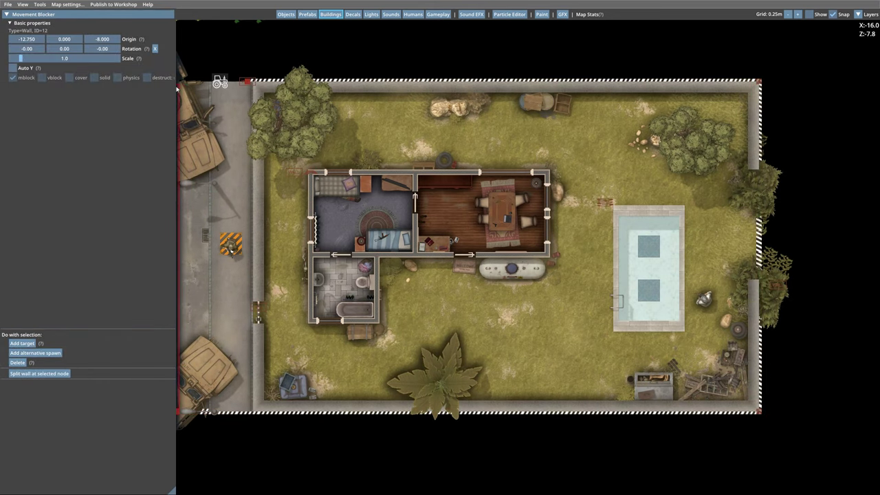
left_click(178, 82)
left_click(246, 81)
right_click(204, 141)
Step: Draw a second Movement Blocker as a closed rectangle just outside the swimming pool's border
left_click(148, 356)
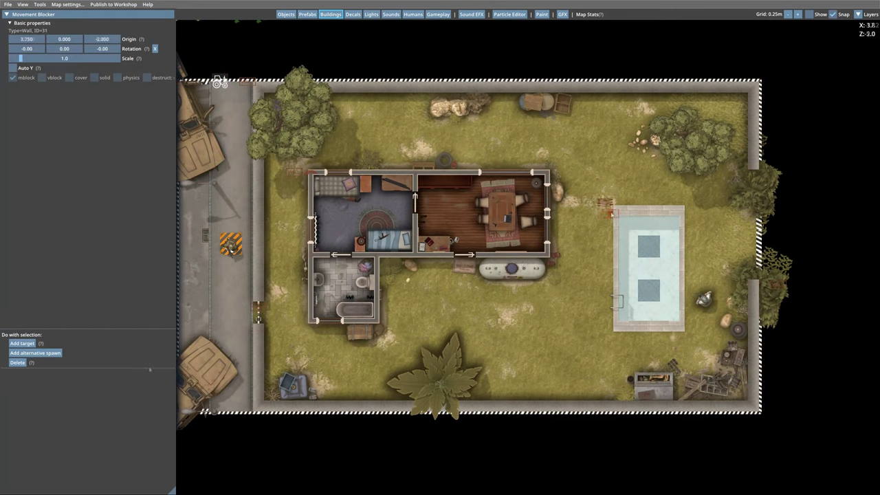
left_click(608, 203)
left_click(609, 335)
left_click(687, 335)
left_click(688, 205)
left_click(608, 204)
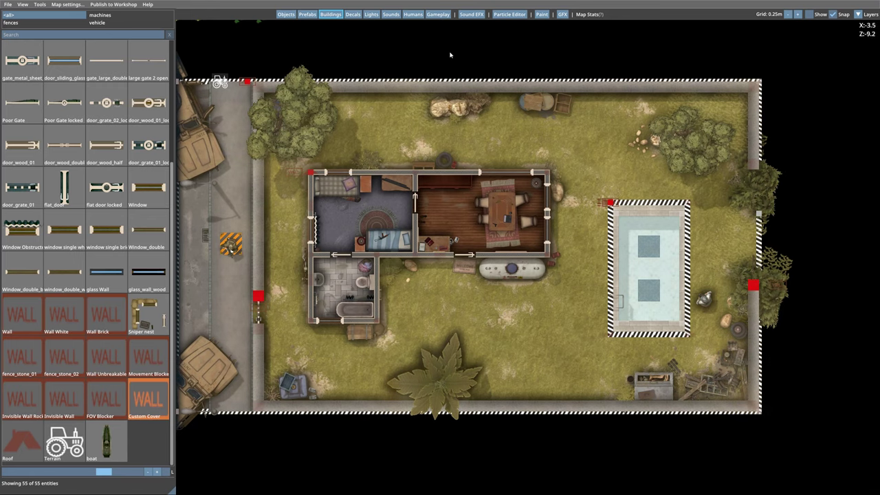
Step: Place two Deploy Slots on the road in a column north of the existing deploy slot
left_click(413, 13)
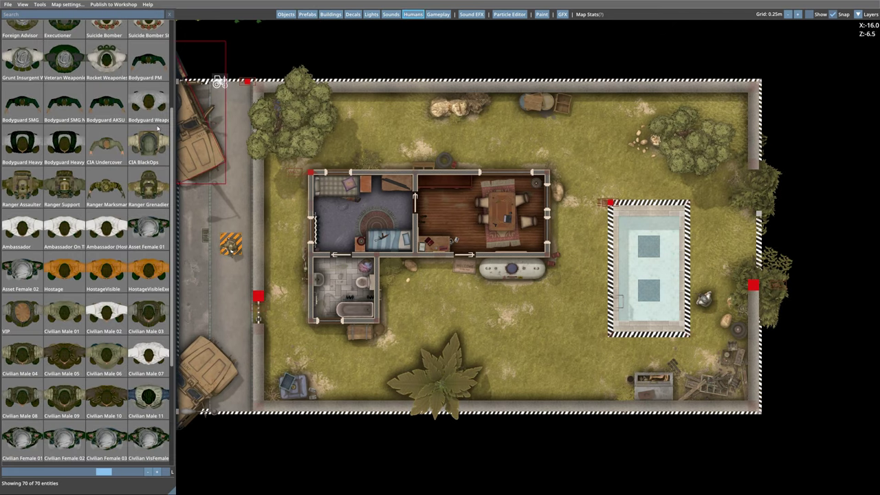
scroll(110, 160, "down", 5)
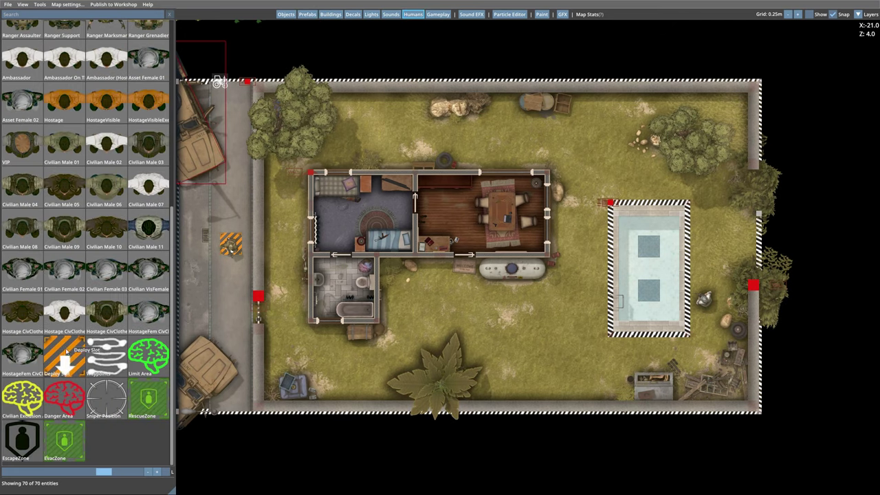
left_click_drag(65, 358, 230, 216)
left_click(231, 216)
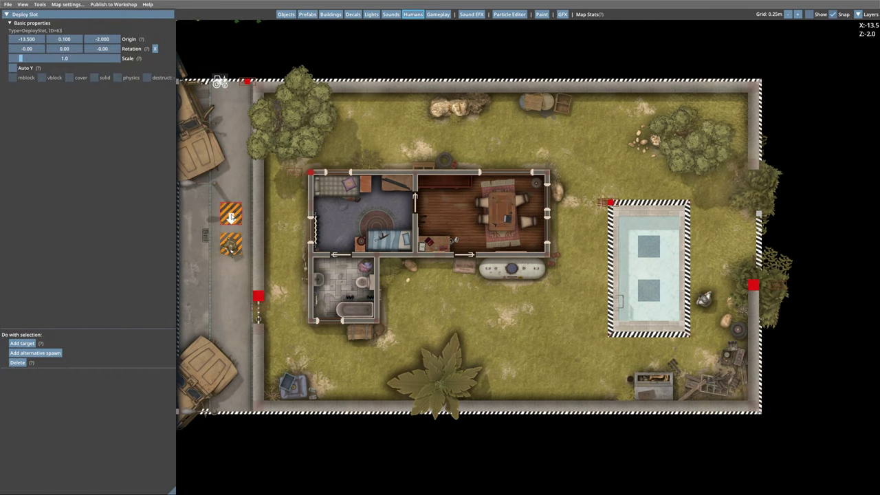
right_click(233, 190)
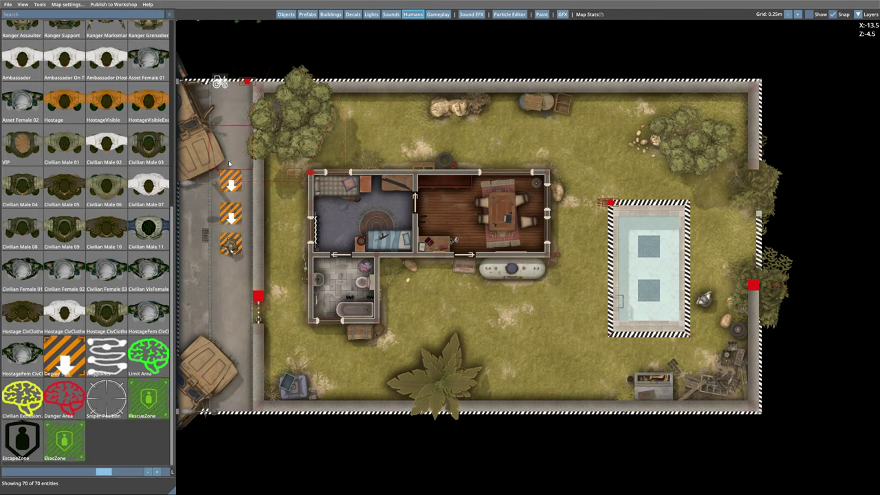
Step: Place a Ranger Support on the middle deploy slot and a Ranger Marksman on the northernmost one
scroll(144, 244, "up", 3)
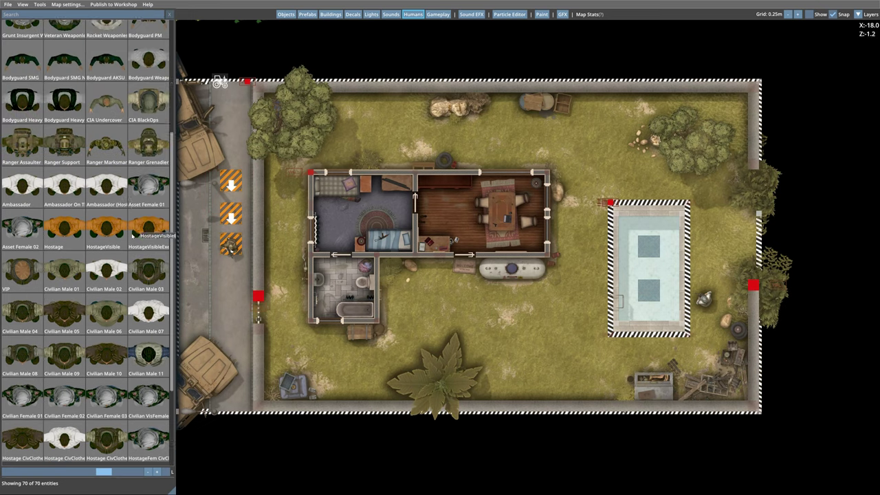
left_click(65, 275)
left_click(231, 214)
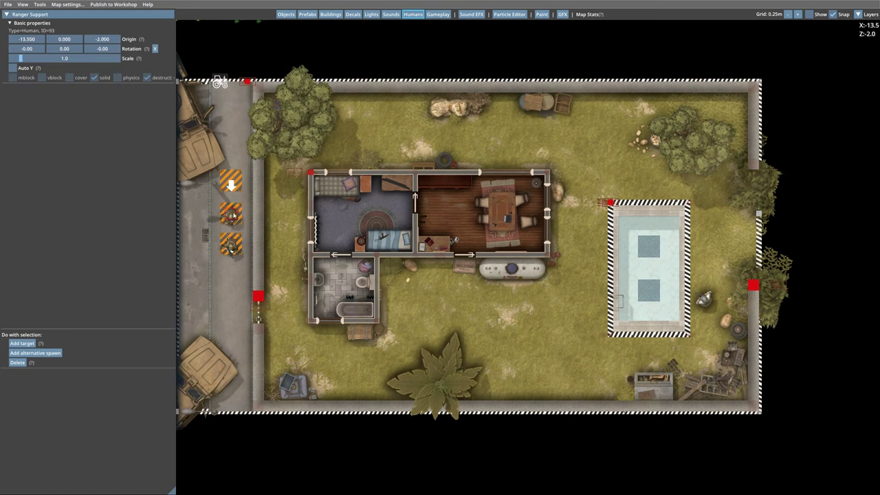
right_click(232, 239)
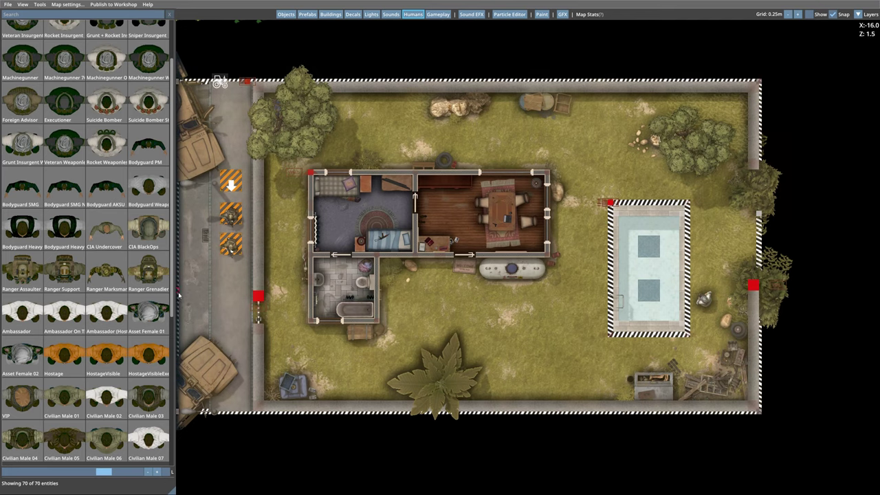
left_click(110, 271)
left_click(231, 181)
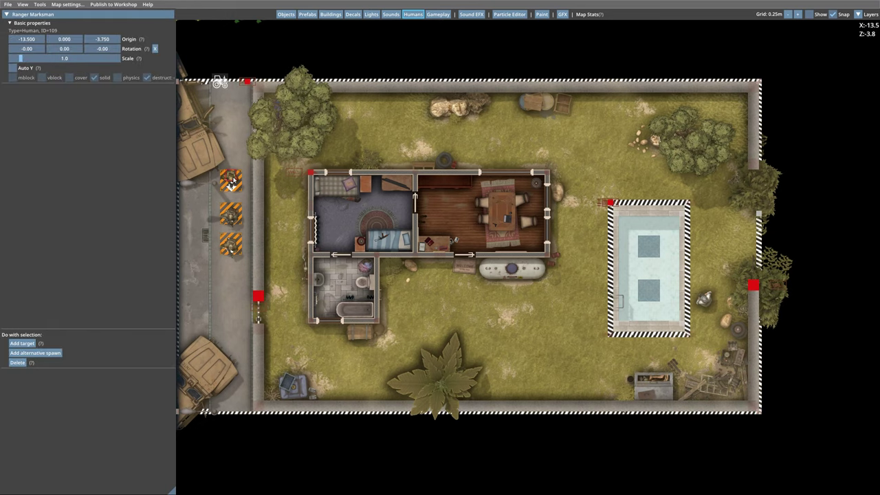
left_click(229, 307)
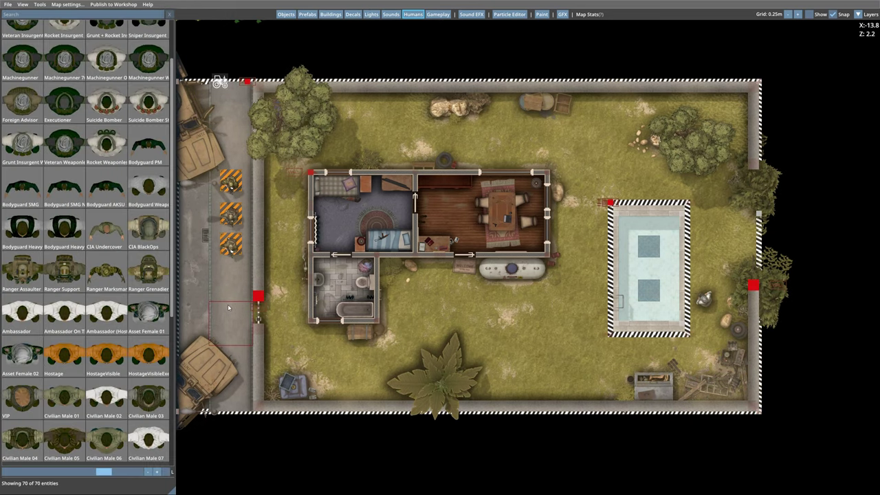
Step: Place a Sniper Position beyond the east fence at X 15.5, Z -0.75 and rotate it -90° to face the house
scroll(131, 295, "down", 5)
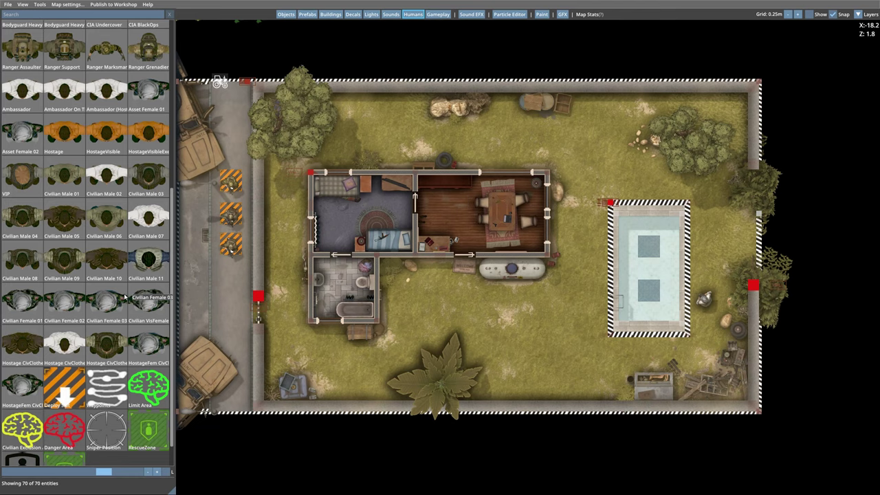
left_click(114, 402)
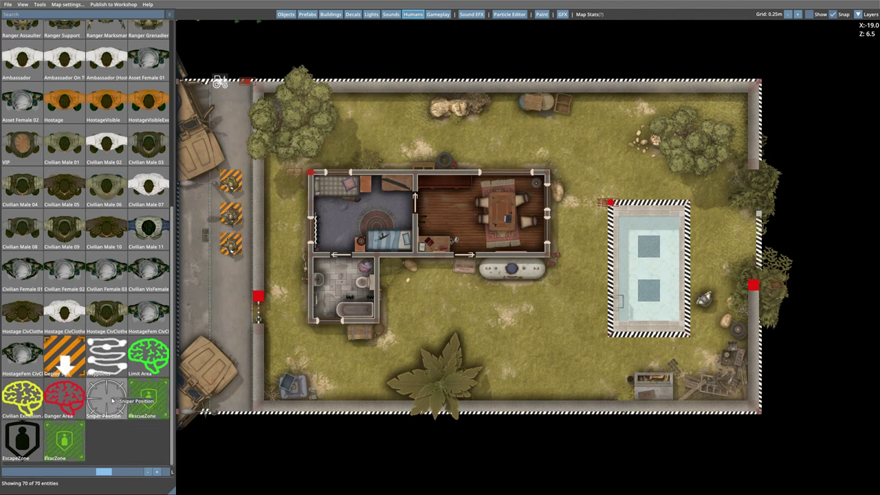
left_click_drag(434, 290, 868, 240)
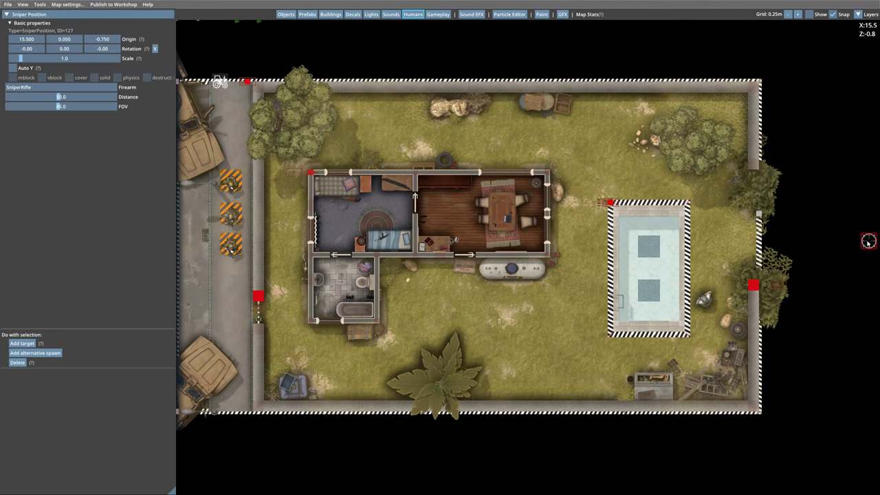
left_click(856, 291)
left_click(868, 241)
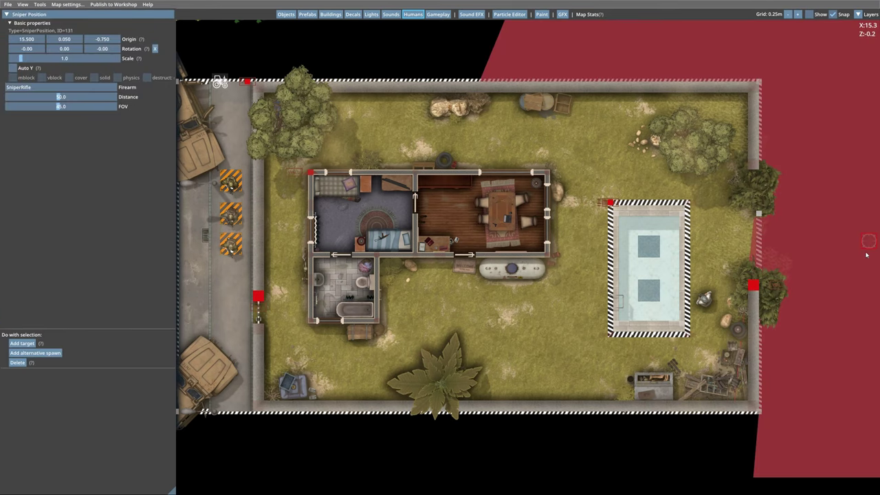
scroll(857, 257, "down", 2, "shift")
scroll(857, 256, "down", 15, "shift")
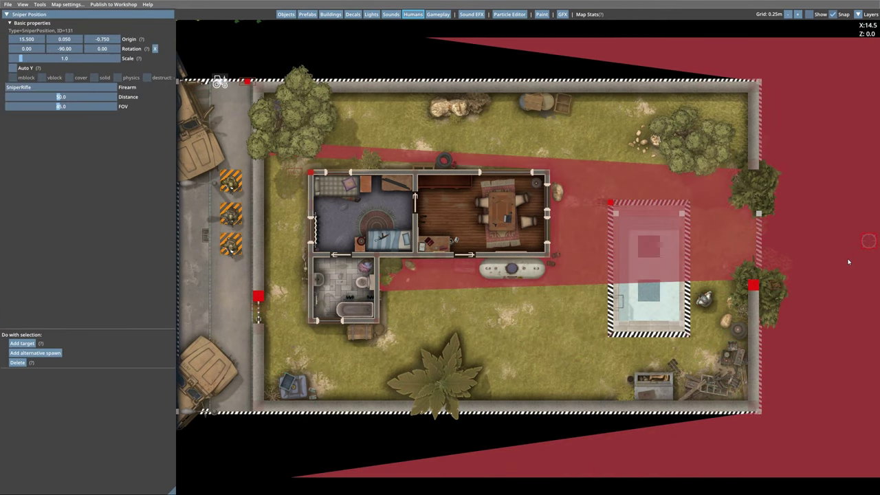
left_click(848, 261)
Step: Place a Grunt Insurgent in the yard north of the house at X -1.5, Z -6
scroll(118, 215, "up", 2)
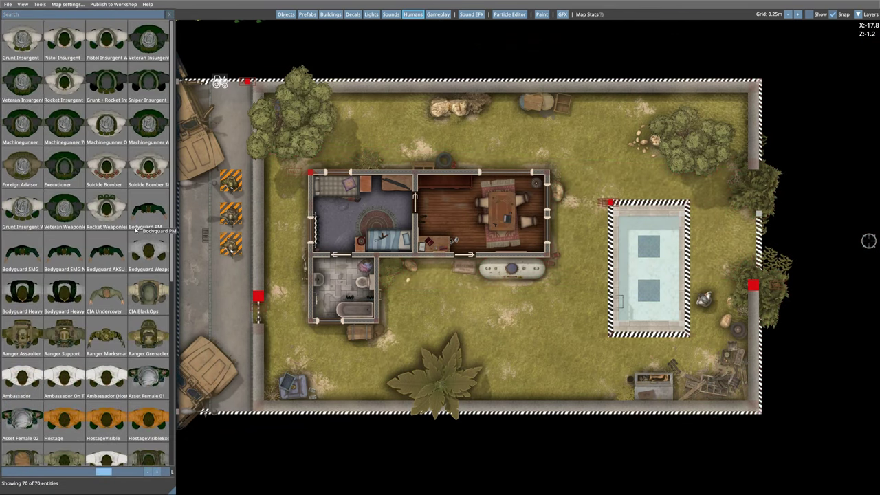
left_click(40, 49)
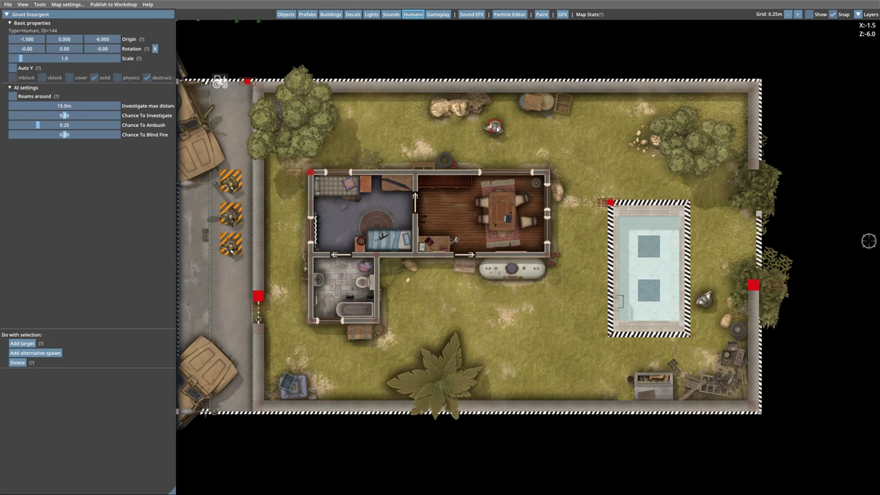
left_click(493, 129)
left_click(493, 130)
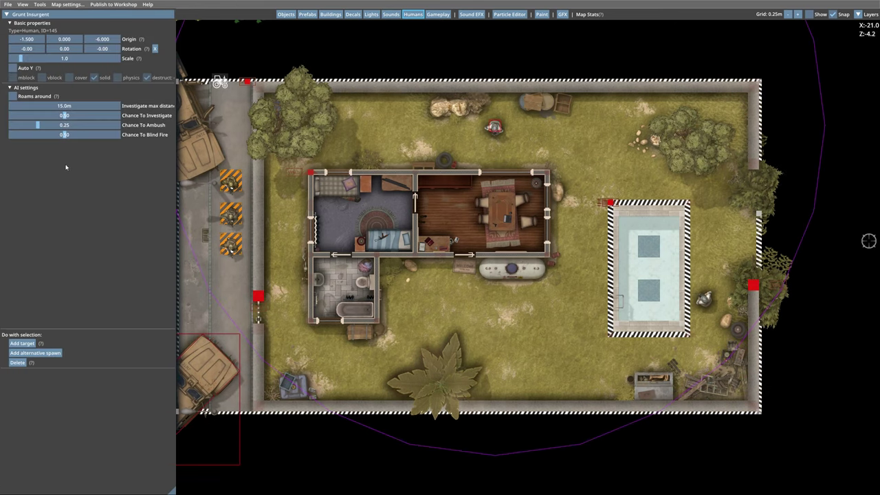
Step: Give the Grunt Insurgent two alternative spawn points in the north yard, one on its east side and one on its west
left_click(35, 353)
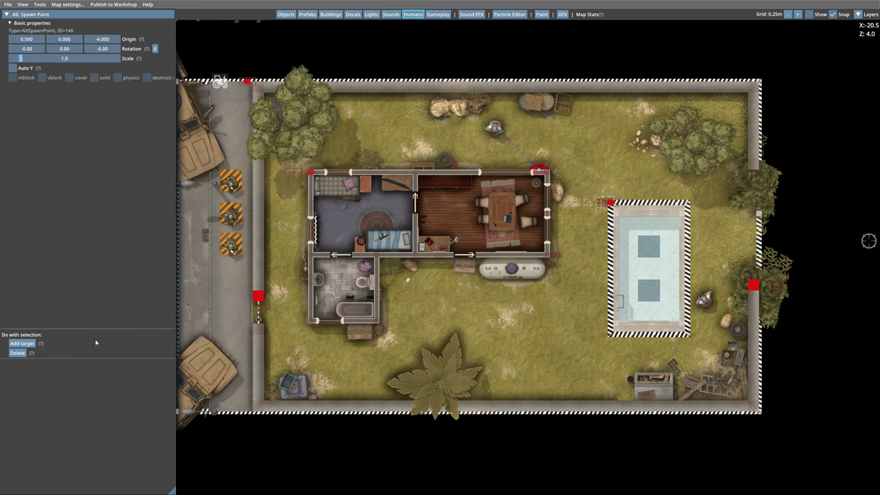
left_click_drag(527, 182, 588, 150)
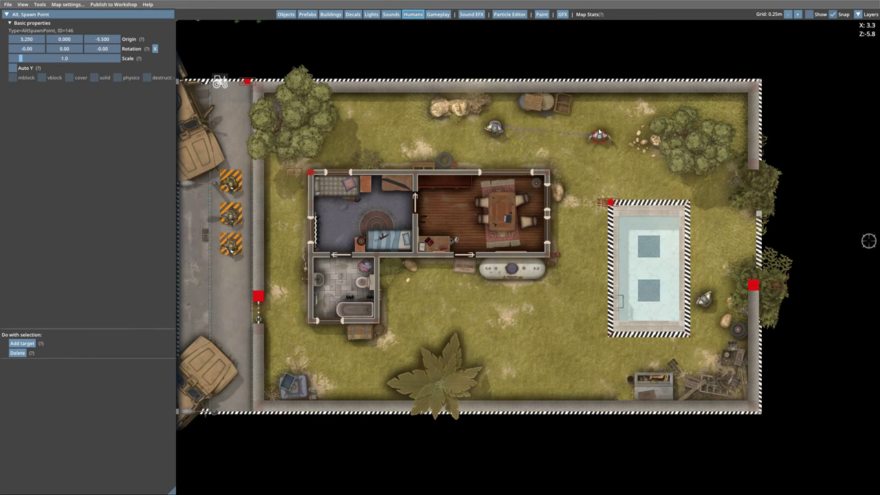
left_click(485, 91)
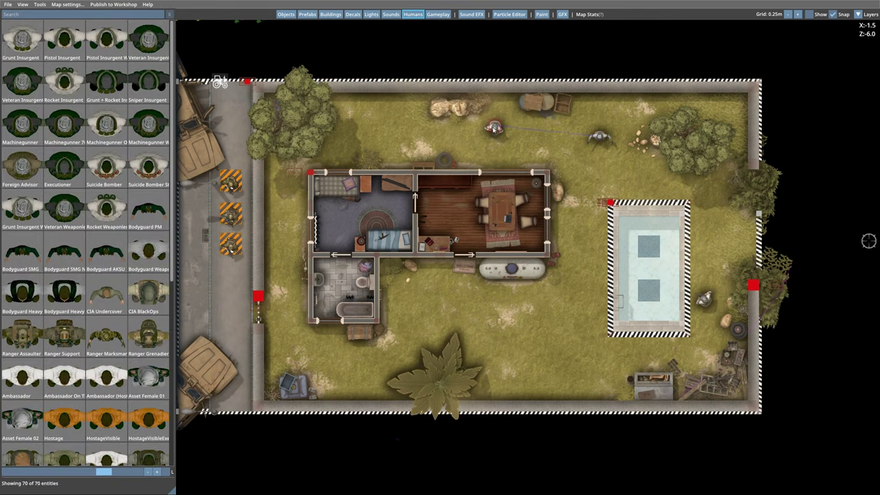
left_click(492, 129)
left_click(31, 353)
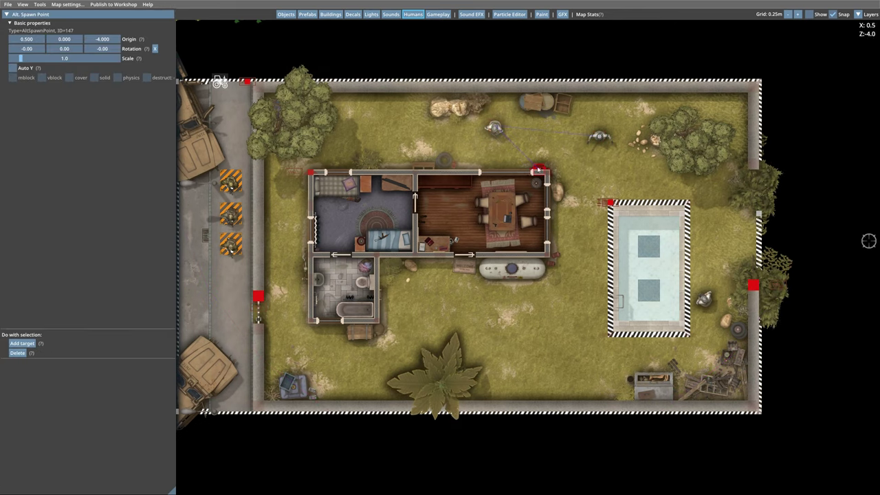
left_click_drag(537, 170, 383, 133)
left_click(525, 157)
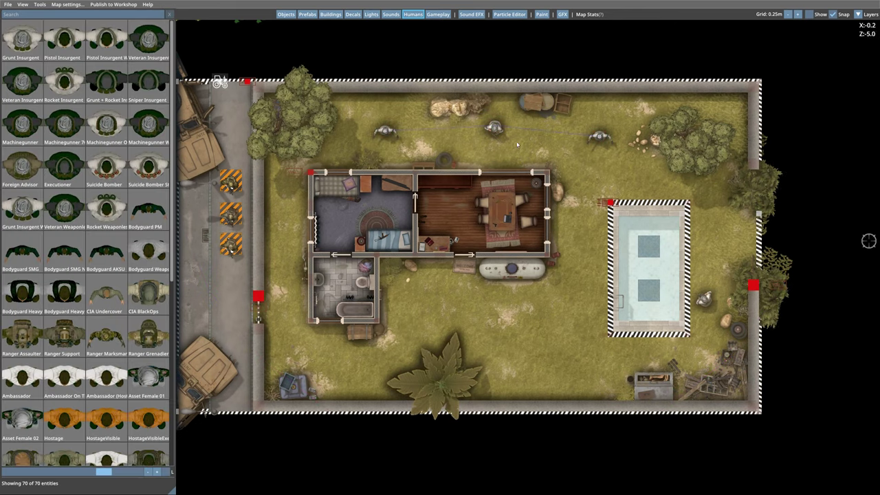
Step: Let the Grunt Insurgent roam around with a roam range of about 6.6 m
left_click(494, 128)
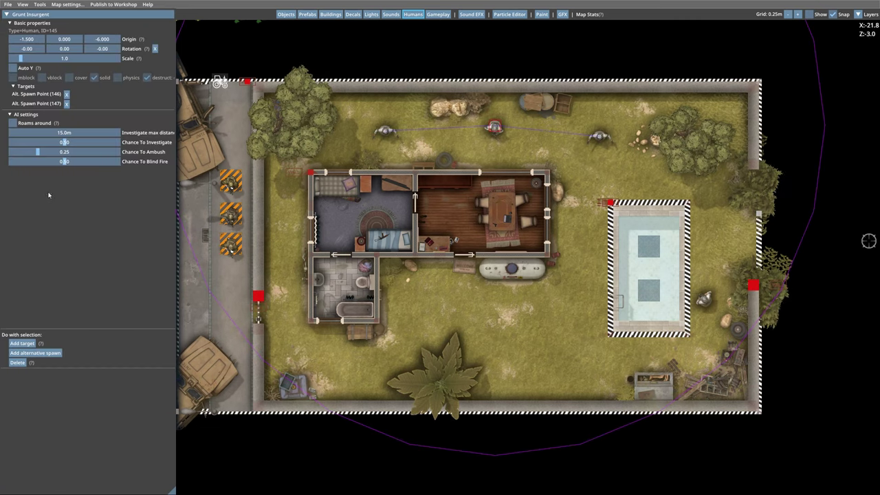
left_click(12, 123)
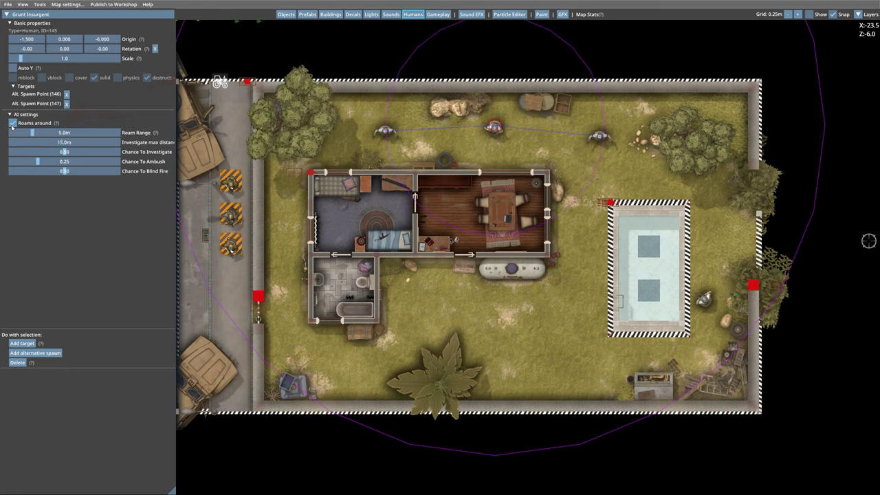
left_click_drag(34, 134, 40, 134)
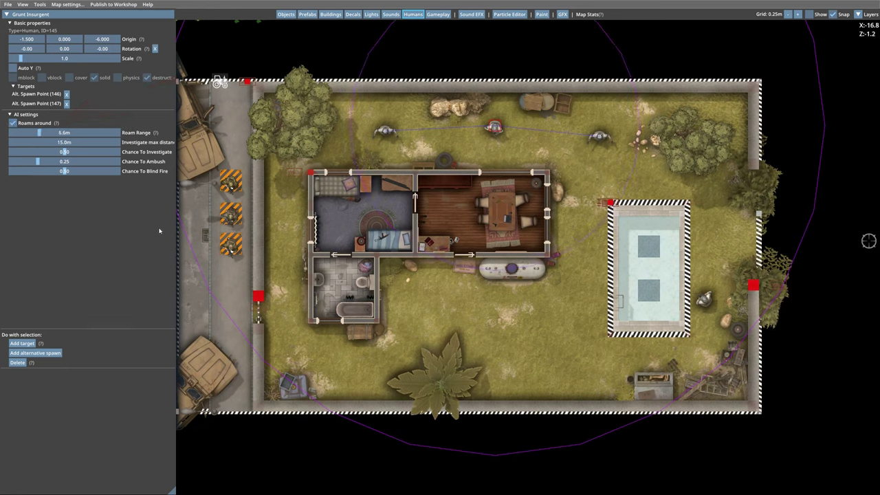
Step: Place two invisible POI objects in the north yard, one at X -4.75, Z -6.25 and one at X 5, Z -5.25
left_click(438, 14)
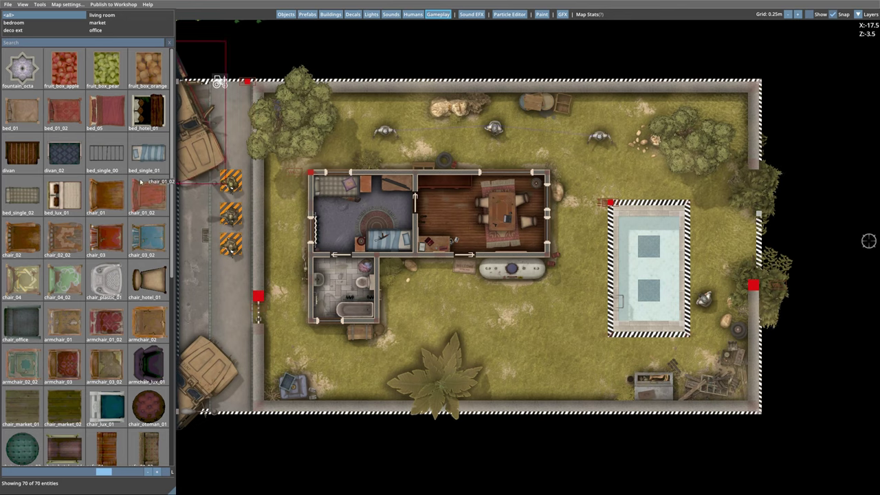
scroll(120, 203, "down", 5)
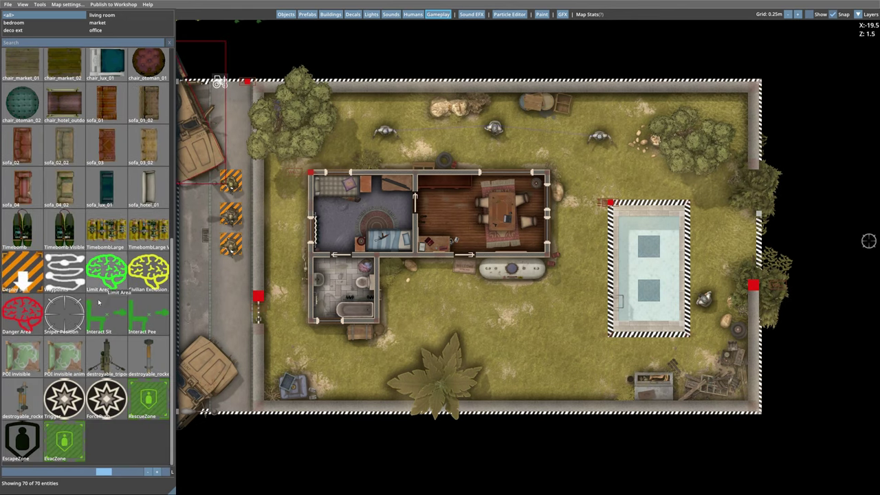
left_click(21, 356)
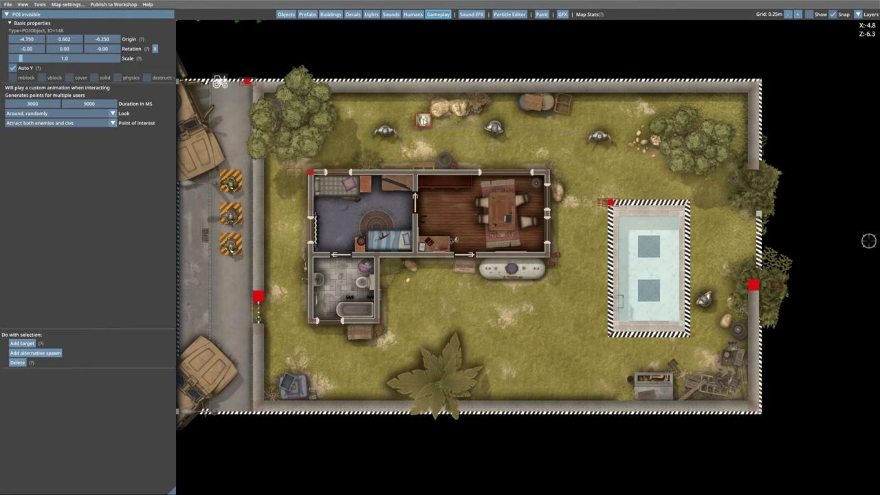
left_click(423, 120)
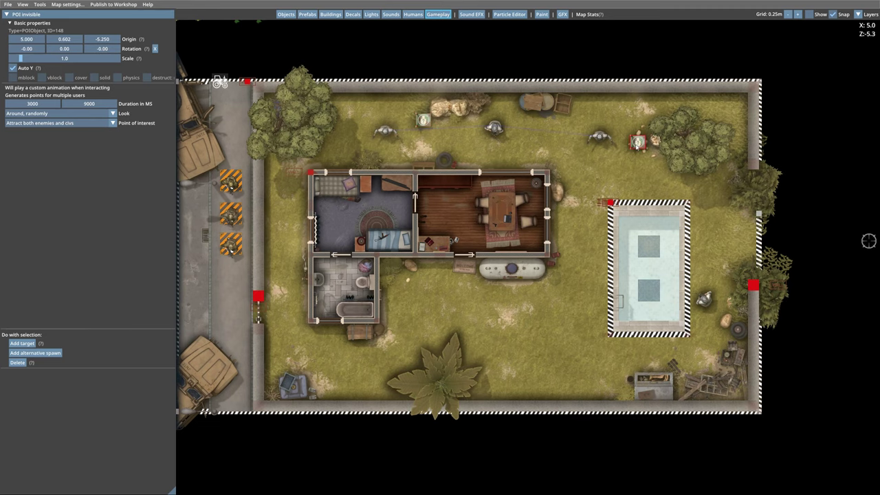
left_click(639, 141)
right_click(620, 180)
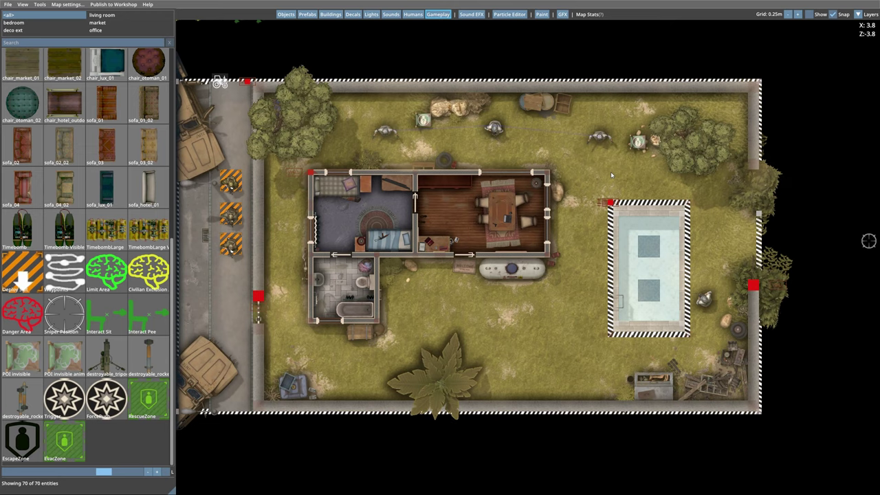
Step: Place an Interact Pee point near the north fence at X 4.75, Z -7
left_click(104, 323)
left_click(630, 105)
right_click(610, 109)
left_click(492, 128)
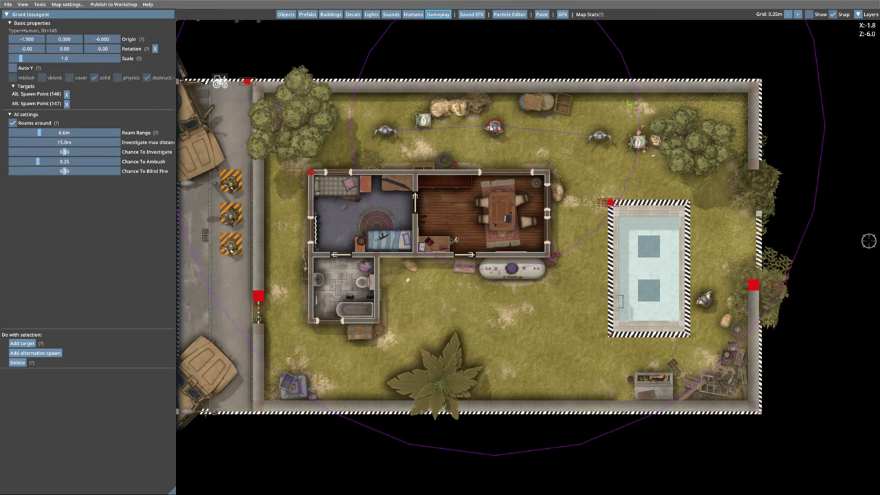
left_click(623, 117)
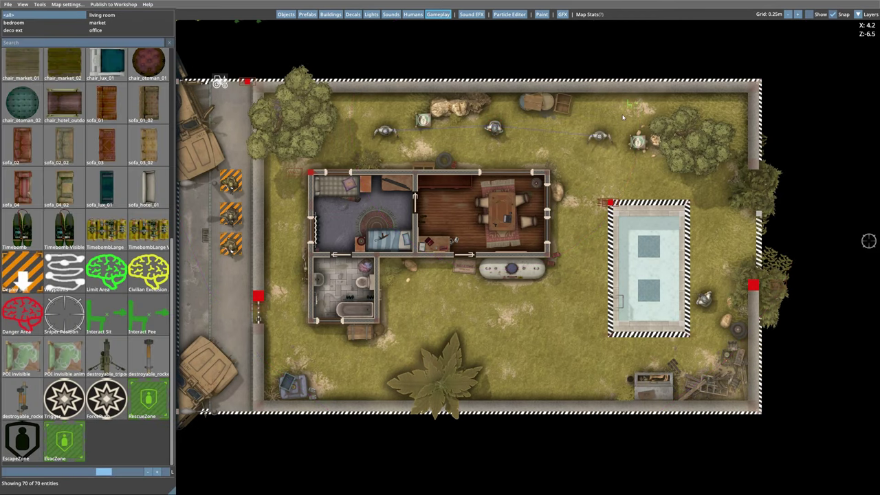
Step: Set the Interact Pee point's point of interest to Only attract enemies
left_click(630, 105)
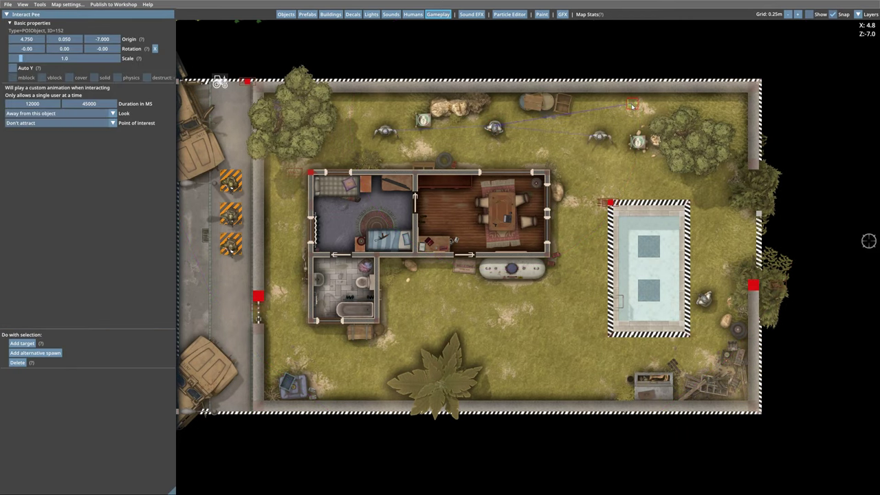
left_click(113, 122)
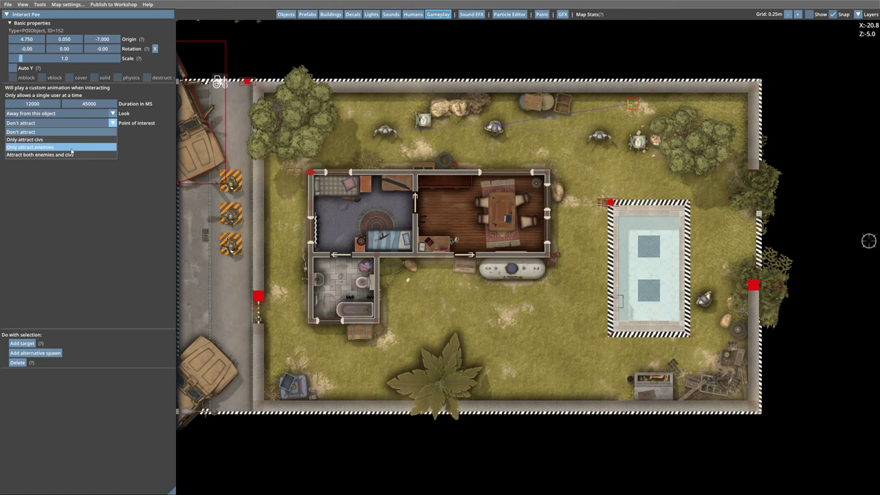
left_click(71, 148)
left_click(367, 53)
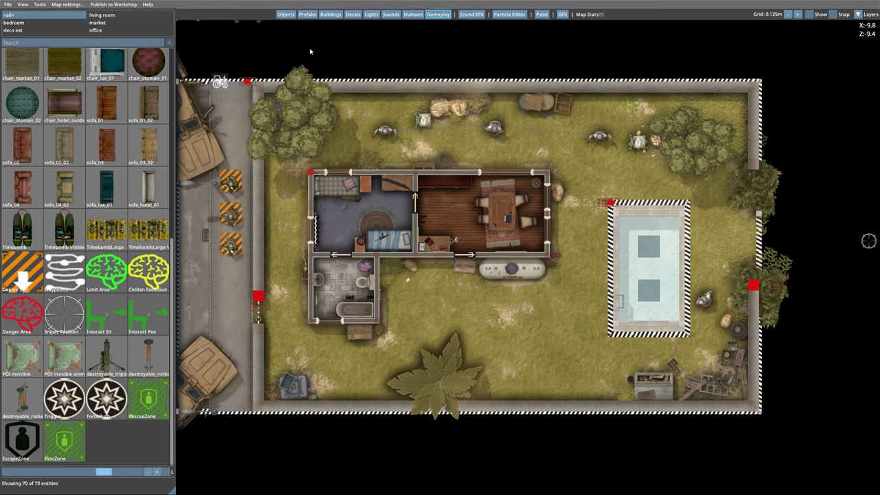
Step: Place Waypoints southeast of the house at about X 1.5, Z 3.9 and route ten points clockwise around the house, ending near the start
left_click(62, 271)
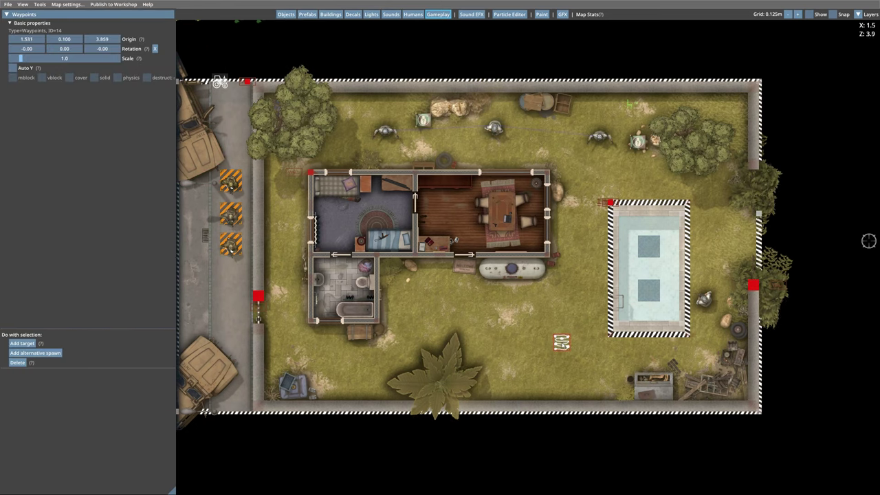
left_click(562, 342)
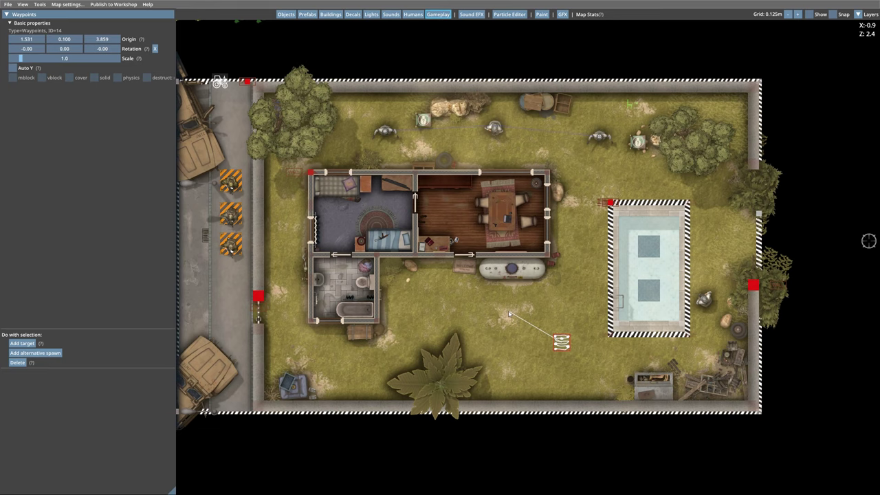
left_click(507, 310)
left_click(436, 307)
left_click(371, 370)
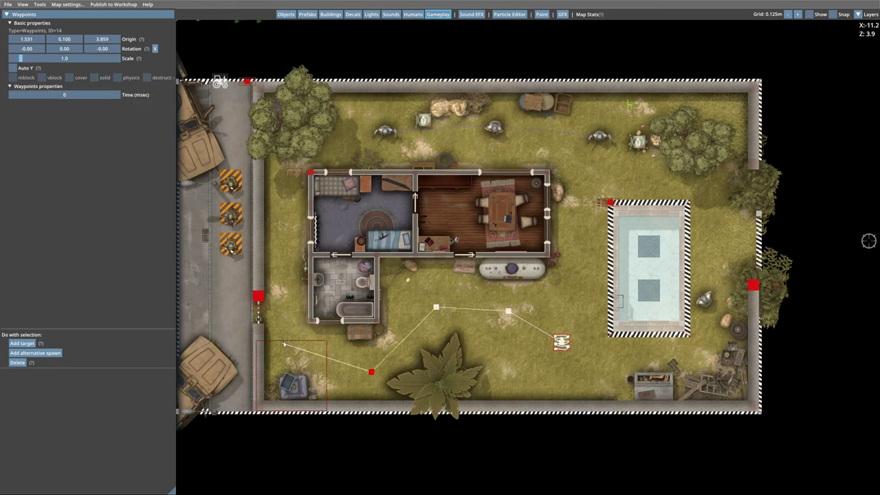
left_click(284, 333)
left_click(284, 177)
left_click(352, 135)
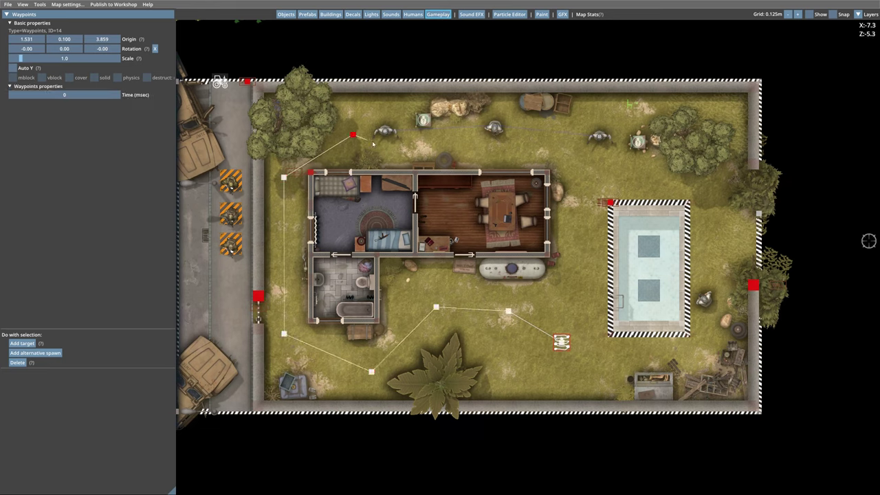
left_click(487, 144)
left_click(574, 151)
left_click(588, 268)
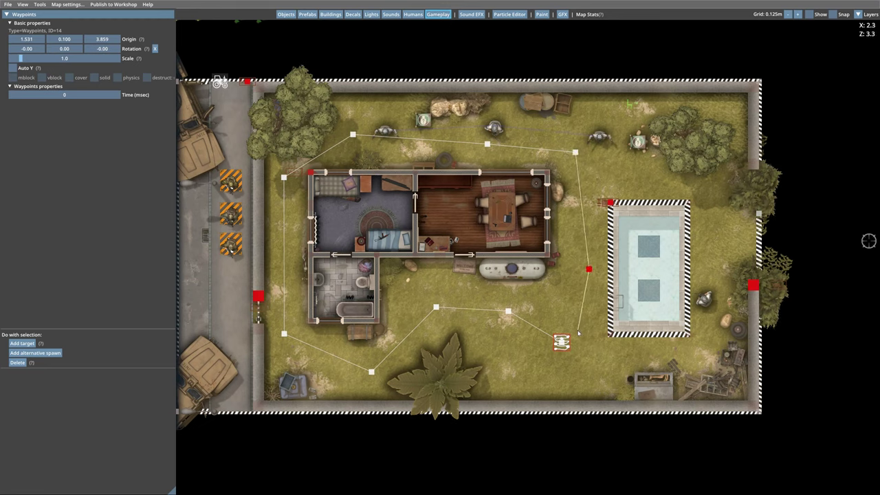
left_click(576, 330)
right_click(580, 378)
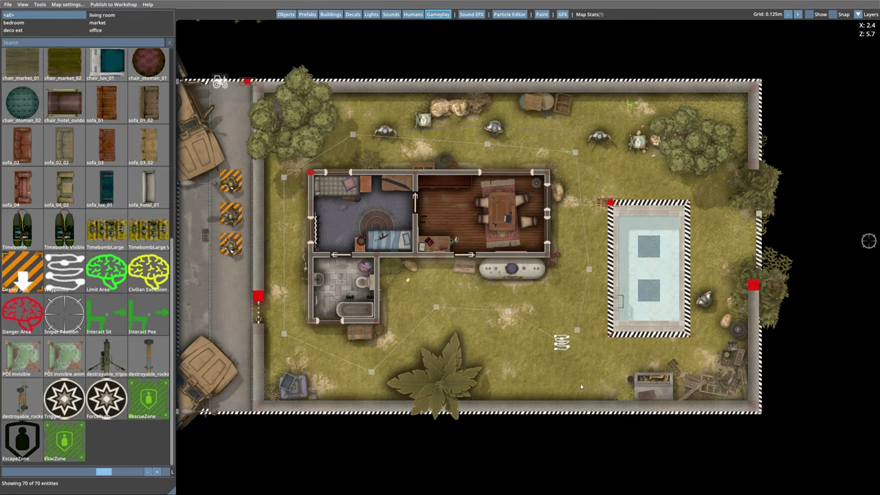
Step: Place a Rocket Insurgent southeast of the house at about X 1.05, Z 1.98, just north of the Waypoints marker
left_click(413, 14)
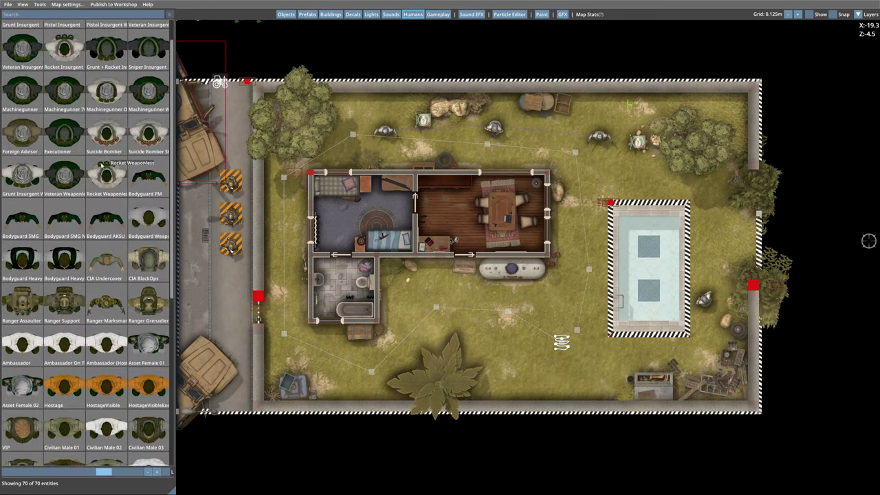
scroll(101, 165, "up", 1)
left_click(69, 93)
left_click(550, 303)
right_click(555, 303)
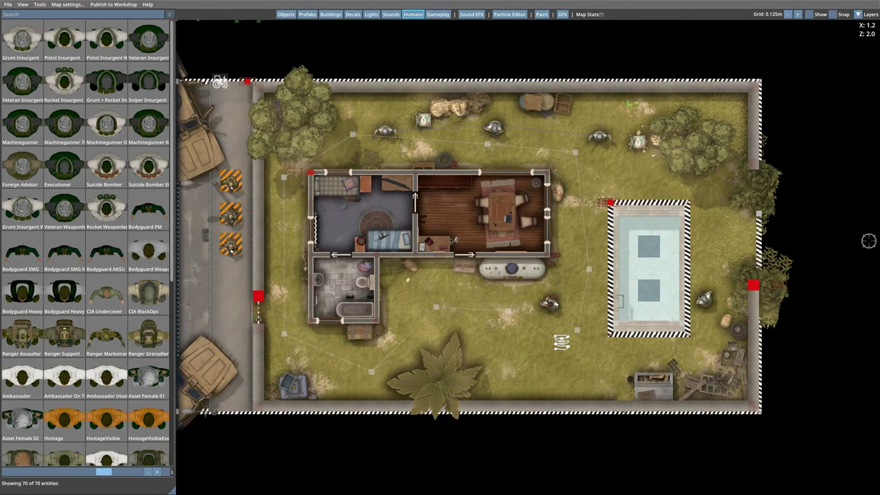
Step: Add the Waypoints route around the house as the Rocket Insurgent's target
left_click(551, 304)
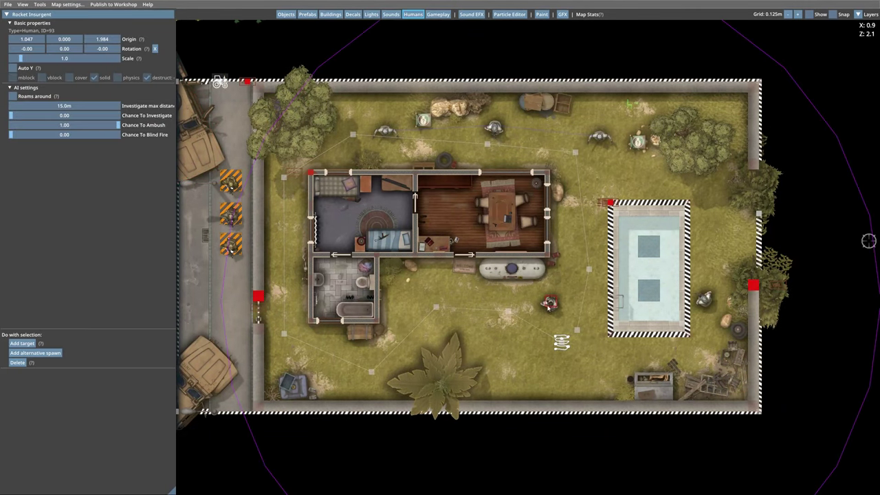
left_click(20, 344)
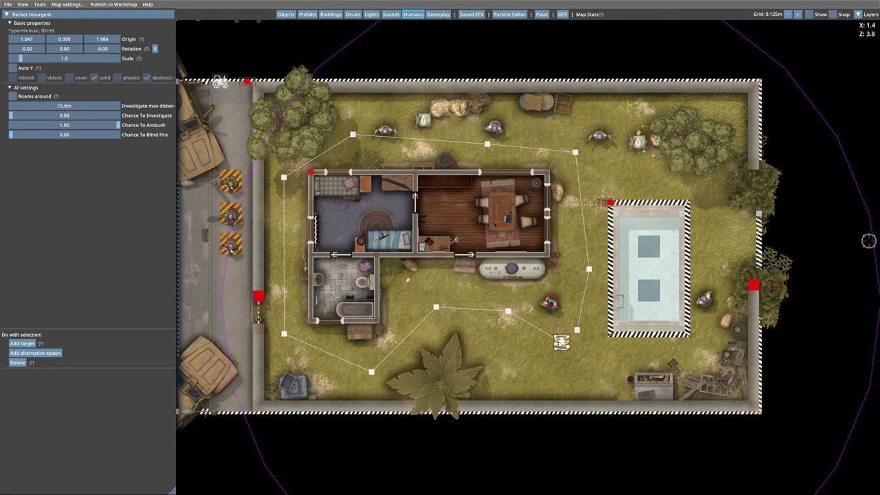
left_click(560, 341)
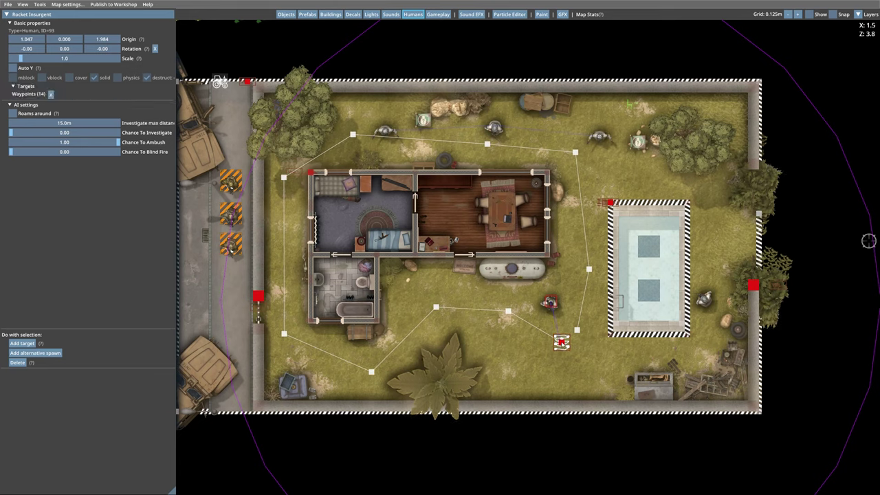
left_click(598, 359)
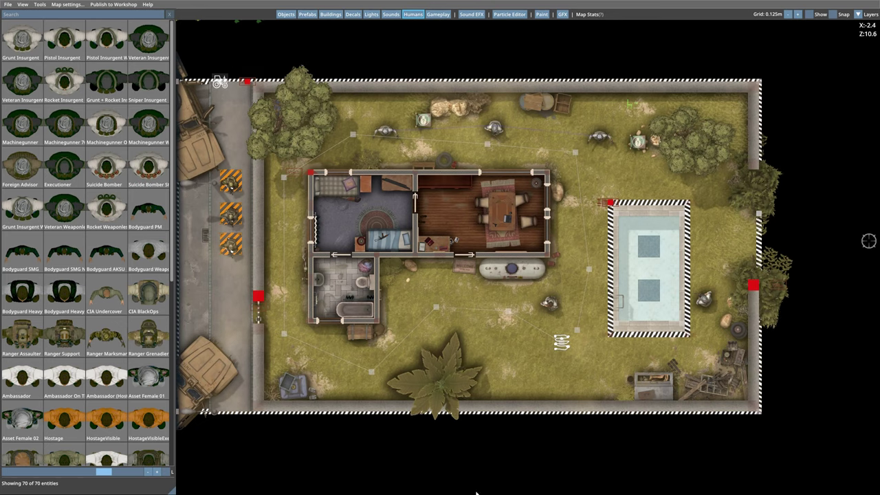
Step: Place a Trigger just inside the west gate at about X -11.06, Z 2.56
left_click(438, 13)
scroll(71, 258, "down", 5)
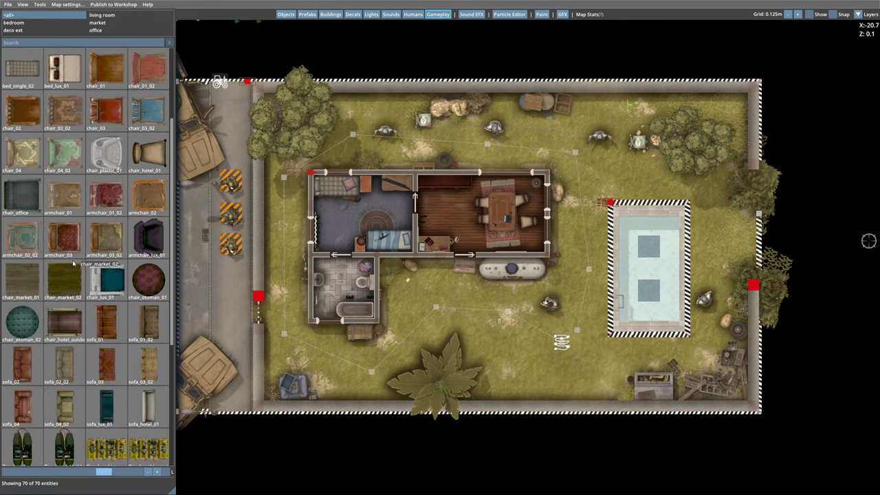
left_click(65, 406)
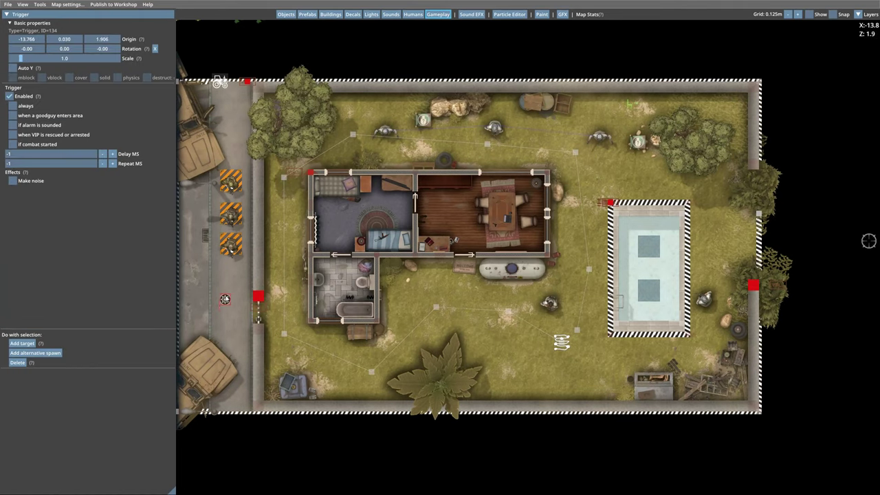
left_click(285, 313)
left_click(284, 313)
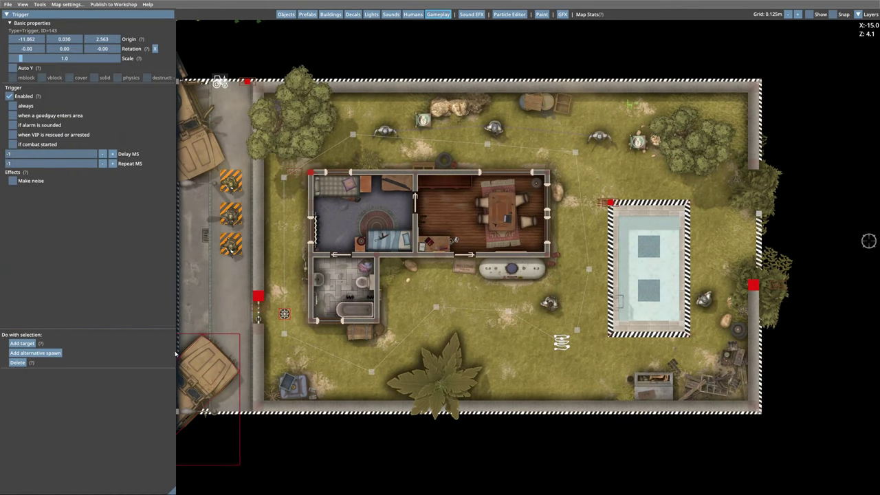
Step: Add the Rocket Insurgent and the Waypoints route as targets of the Trigger
left_click(22, 343)
left_click(549, 303)
left_click(493, 292)
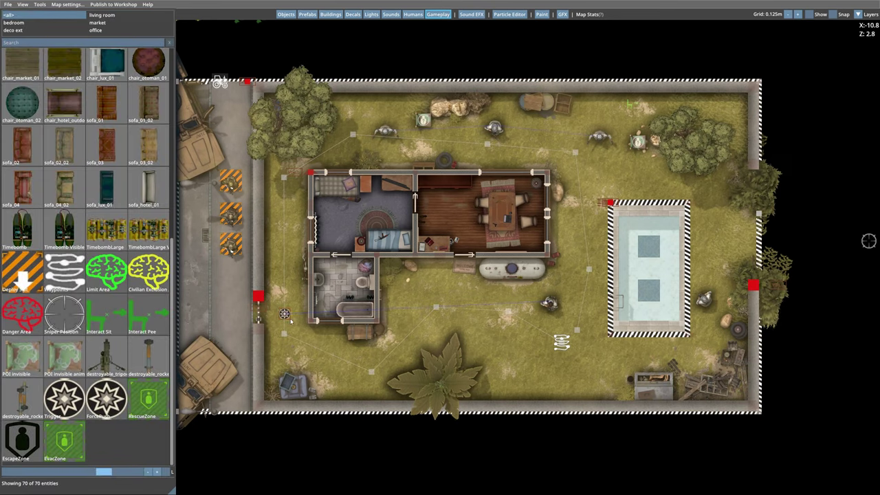
left_click(285, 313)
left_click(22, 343)
left_click(563, 348)
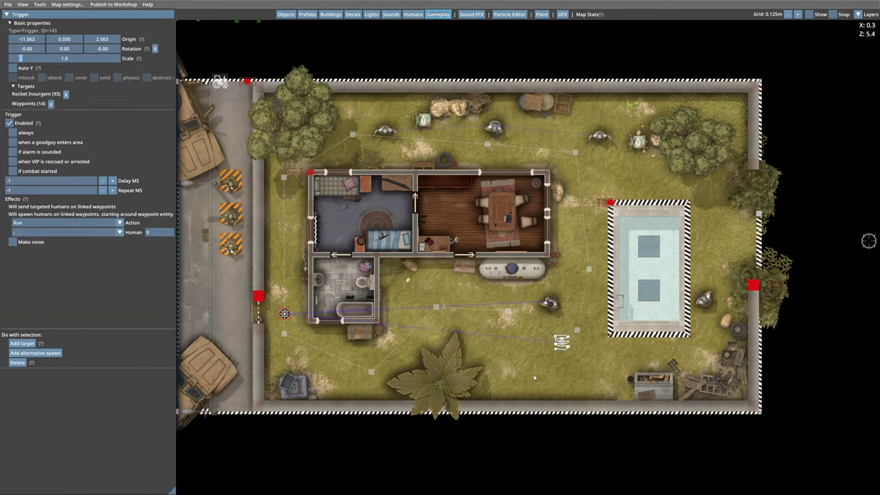
left_click(530, 376)
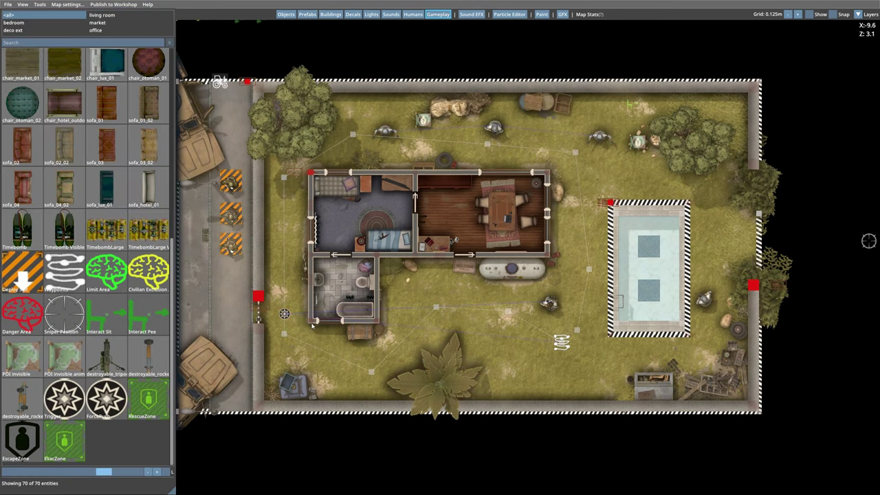
Step: Make the Trigger fire when a goodguy enters its area, with a trigger radius of 1.2
left_click(284, 313)
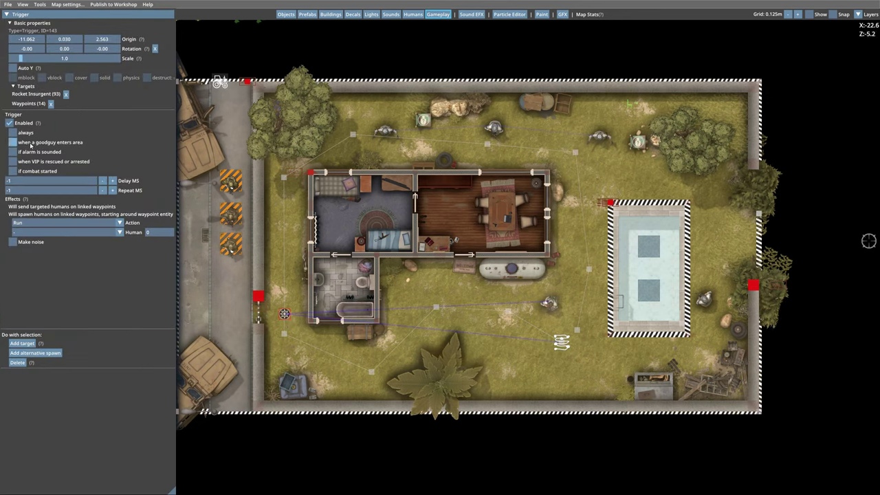
left_click(30, 145)
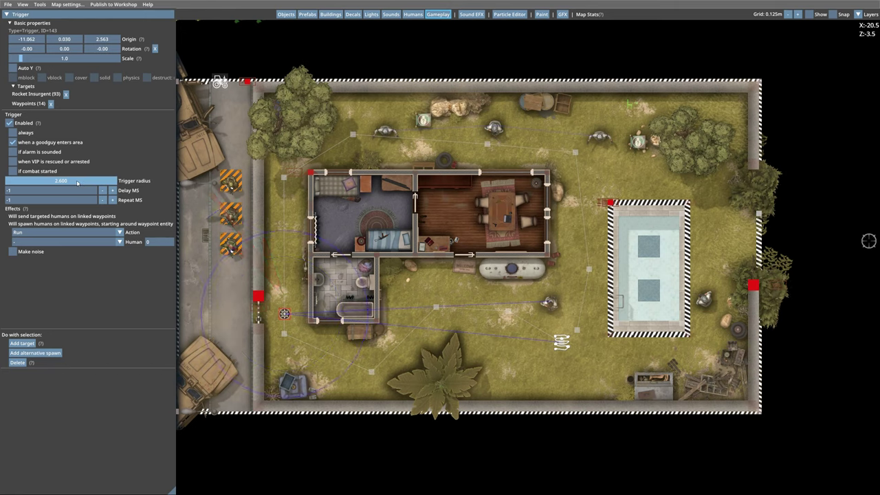
left_click_drag(77, 183, 69, 183)
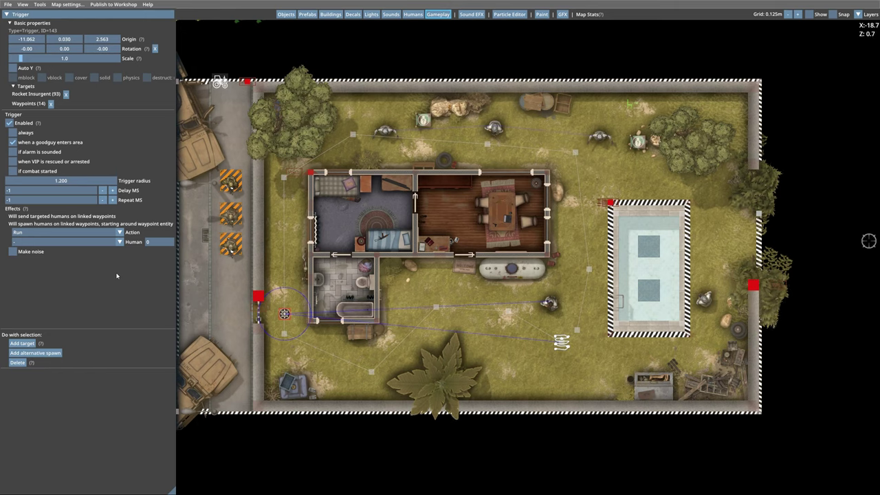
left_click(119, 233)
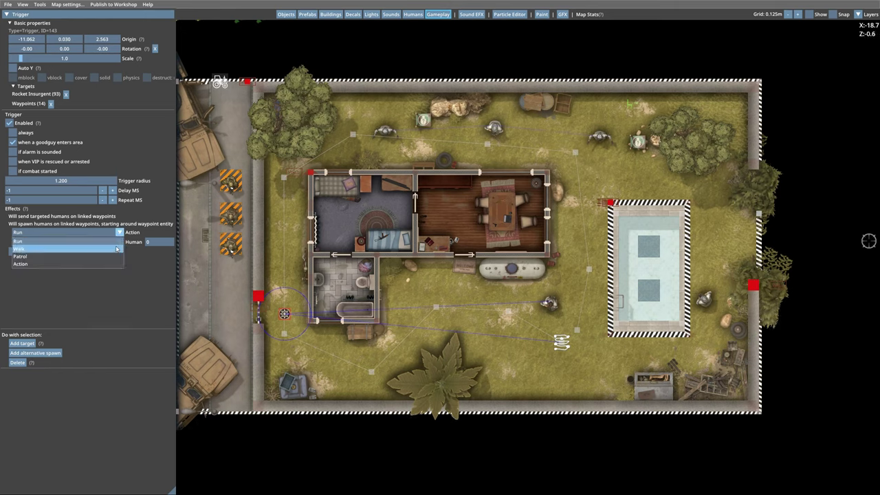
left_click(116, 267)
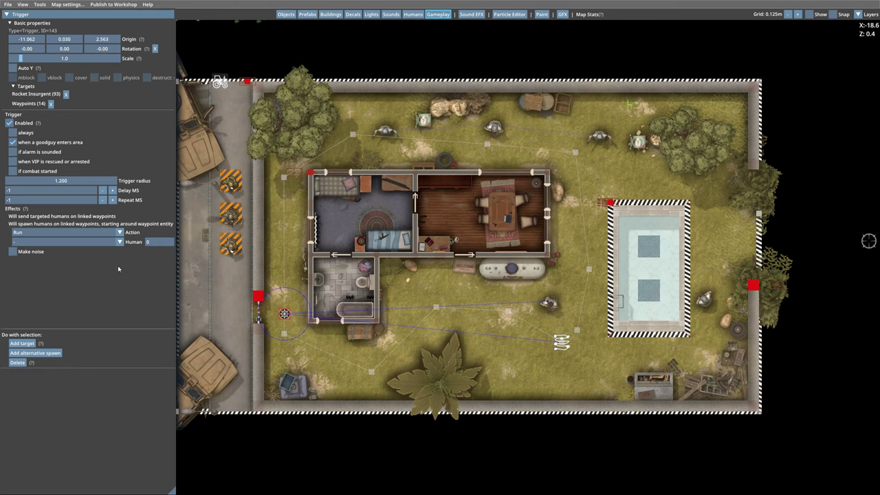
left_click(120, 244)
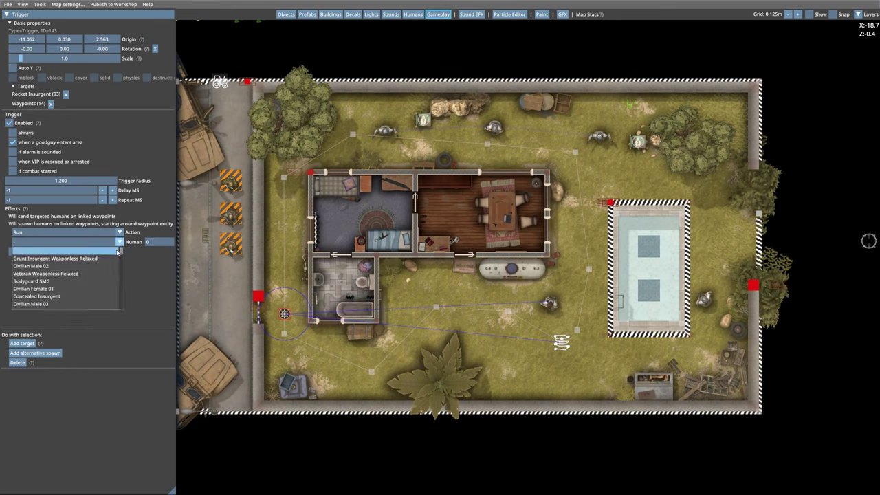
left_click(147, 274)
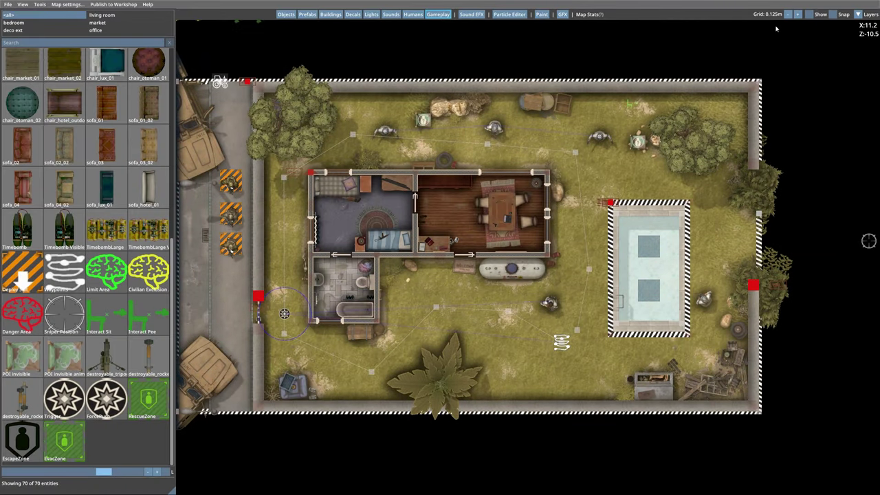
Step: Set the map scenario to CLEAR HOSTILES and enable the Clean Run challenge in the map settings
left_click(68, 4)
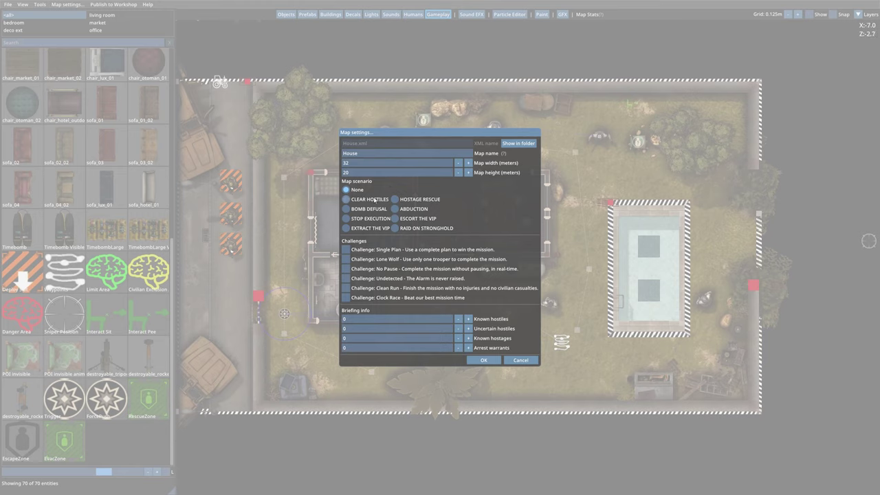
left_click(369, 199)
left_click(350, 288)
left_click(485, 360)
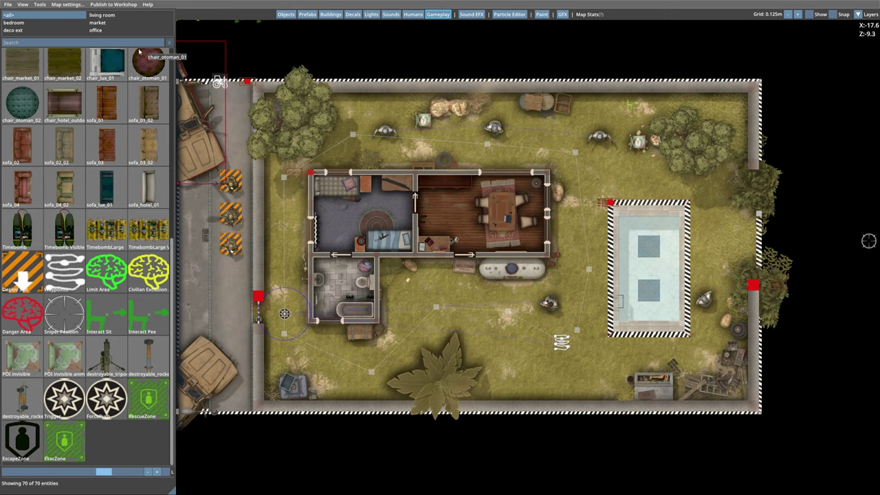
left_click(120, 5)
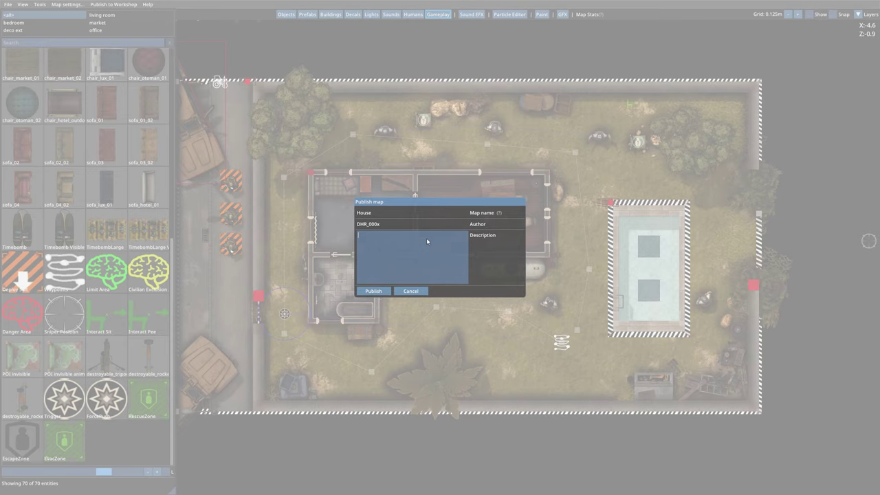
type("D")
left_click(411, 292)
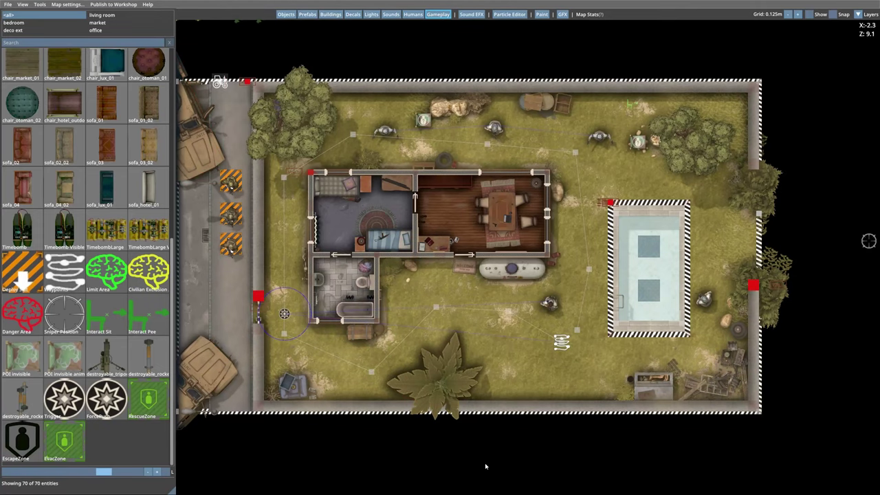
Step: Switch the map to the perspective view and look over the street, house, yard and pool up close
key("Tab")
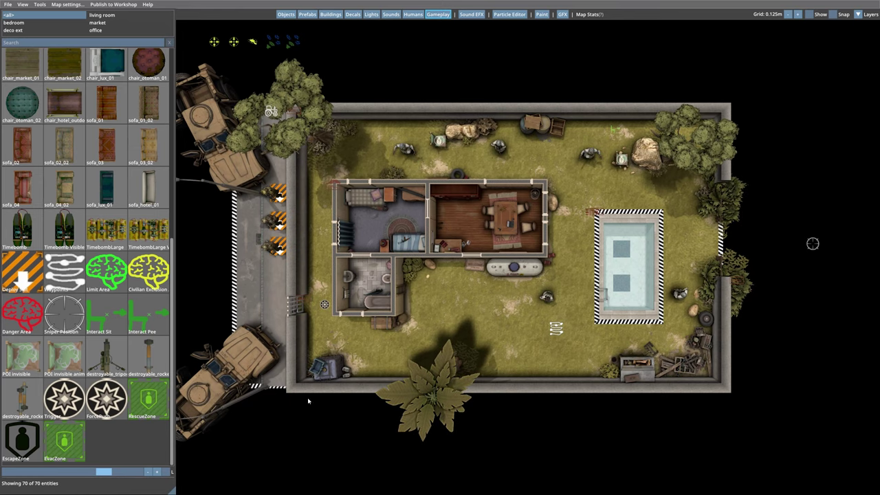
scroll(207, 220, "up", 1)
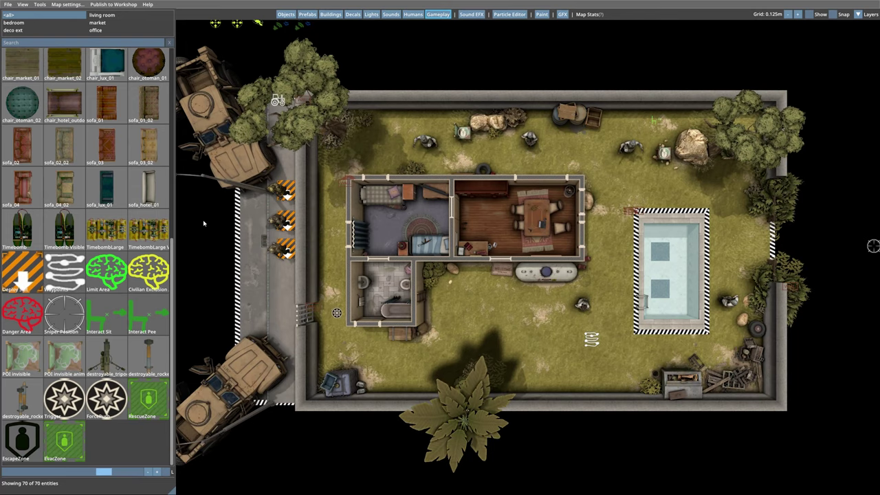
scroll(203, 222, "up", 2)
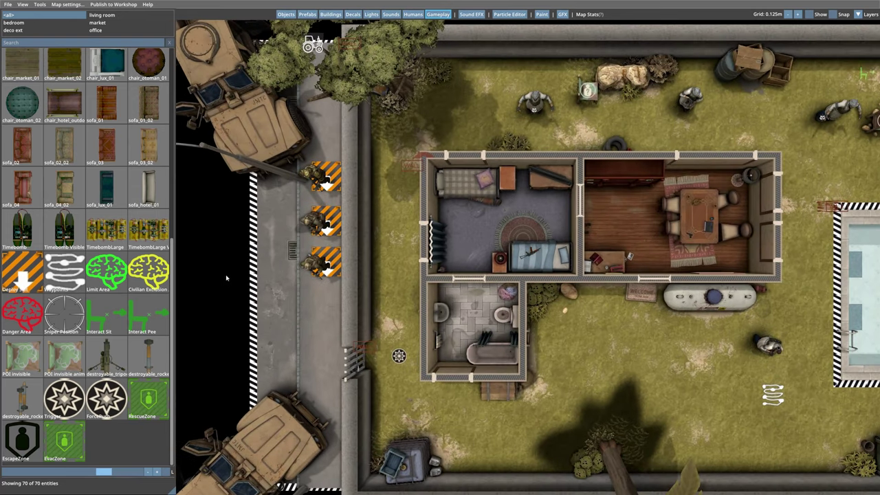
middle_click_drag(298, 316, 103, 351)
key("ctrl+e")
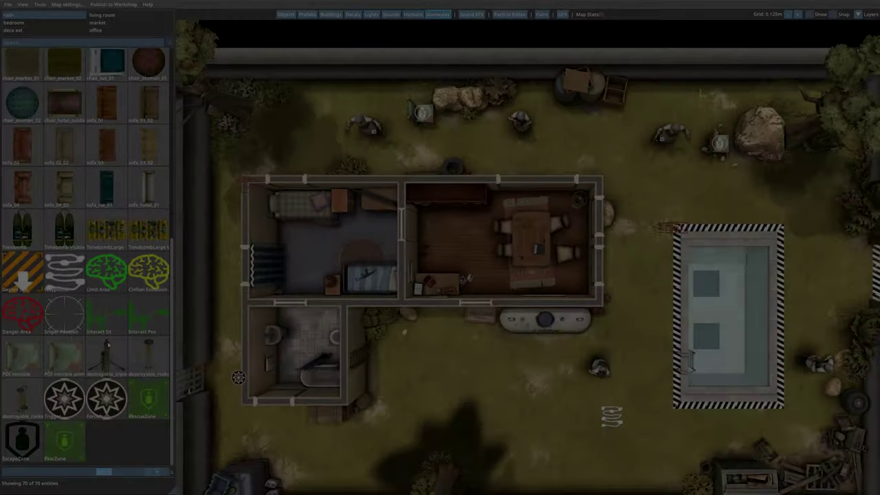